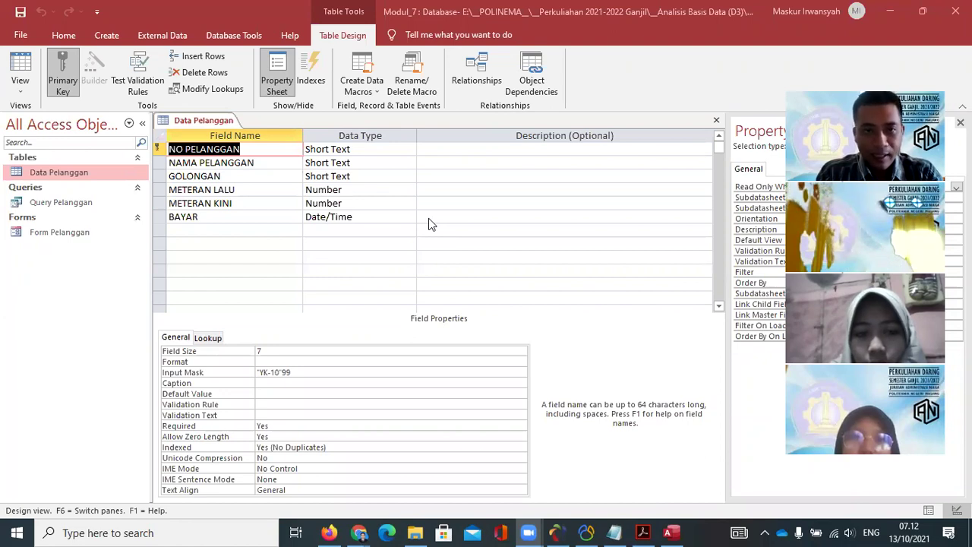
- Draw a red dividing line down the screen and handwrite "Tabel" beneath the table's field list
left_click_drag(478, 535, 422, 121)
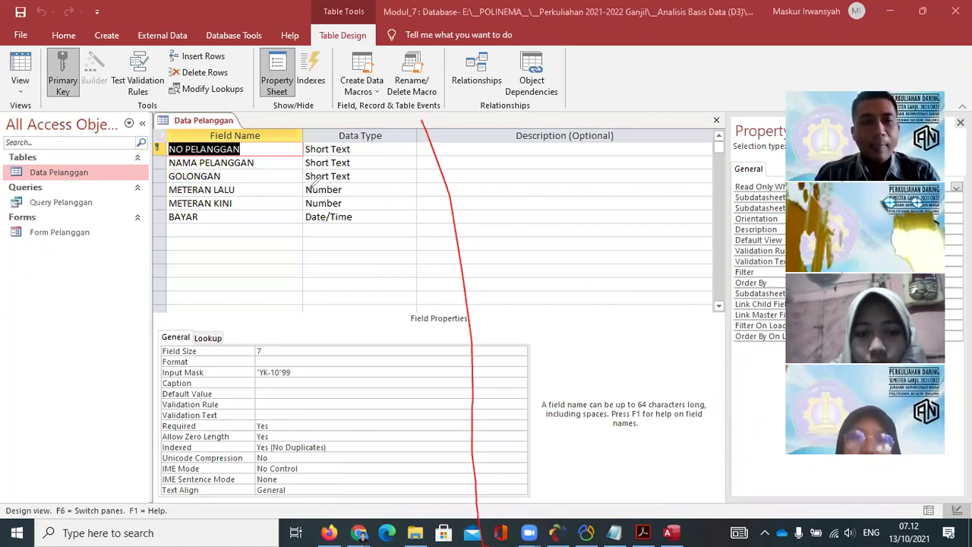
left_click_drag(190, 232, 191, 249)
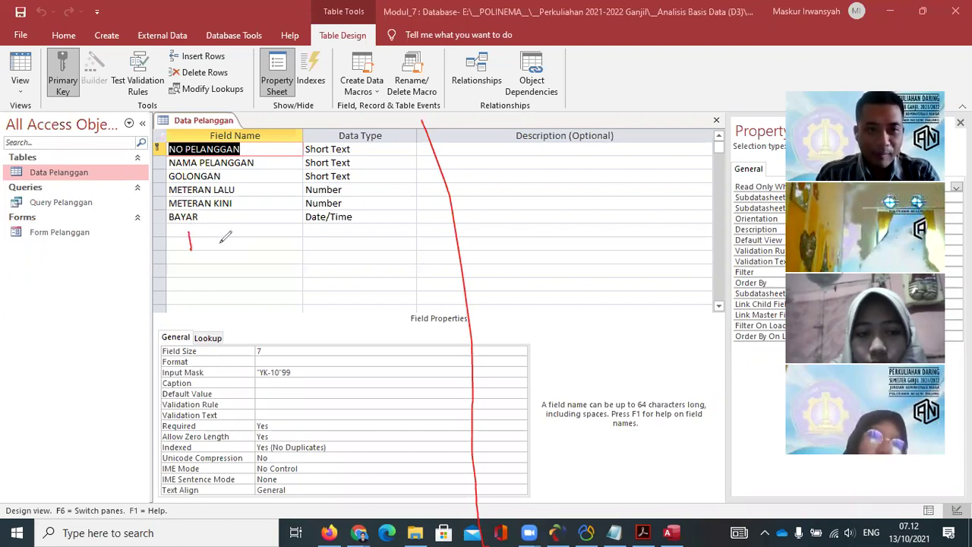
left_click_drag(179, 235, 196, 232)
left_click_drag(205, 240, 210, 251)
left_click_drag(221, 227, 228, 247)
left_click_drag(234, 245, 247, 251)
left_click_drag(266, 224, 271, 242)
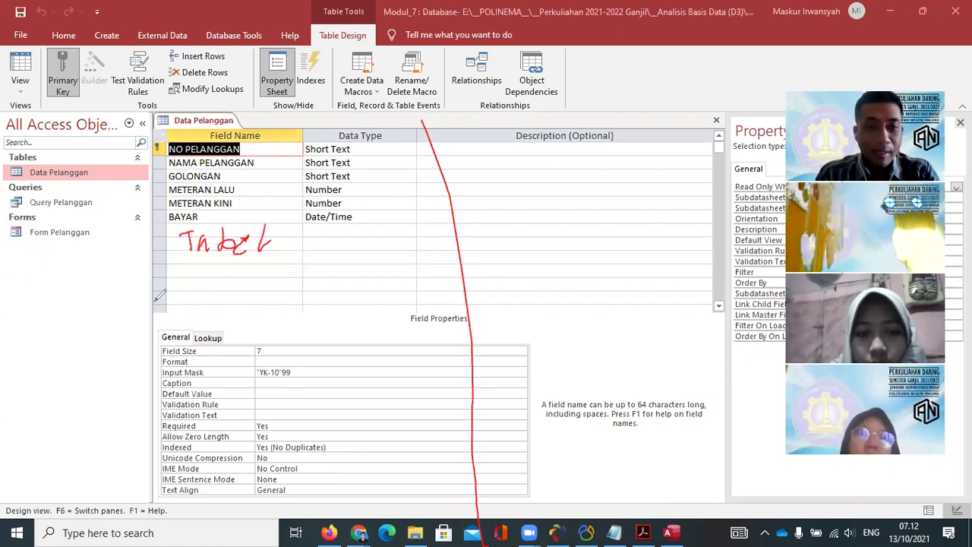
- Handwrite "Queri" below the "Tabel" note and join both words with a bracket
left_click_drag(194, 275, 203, 292)
left_click_drag(213, 280, 252, 294)
mouse_move(256, 280)
left_mouse_down()
mouse_move(256, 294)
mouse_move(268, 283)
left_mouse_up()
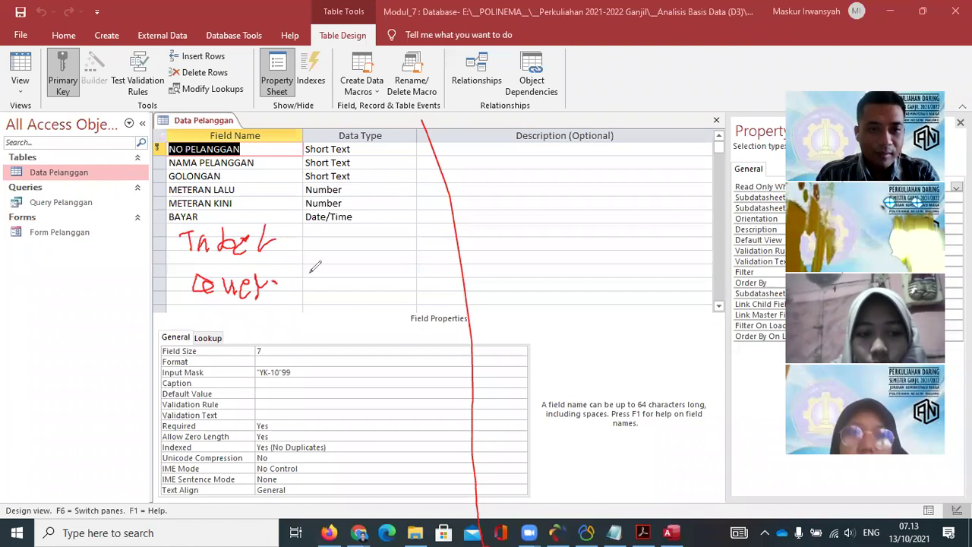
left_click_drag(281, 282, 279, 300)
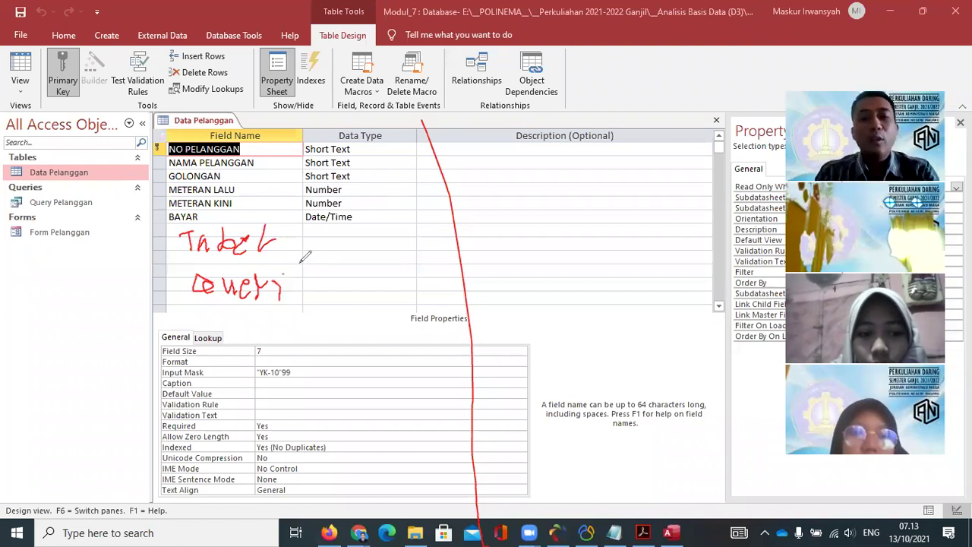
mouse_move(298, 237)
left_mouse_down()
mouse_move(337, 257)
mouse_move(283, 283)
left_mouse_up()
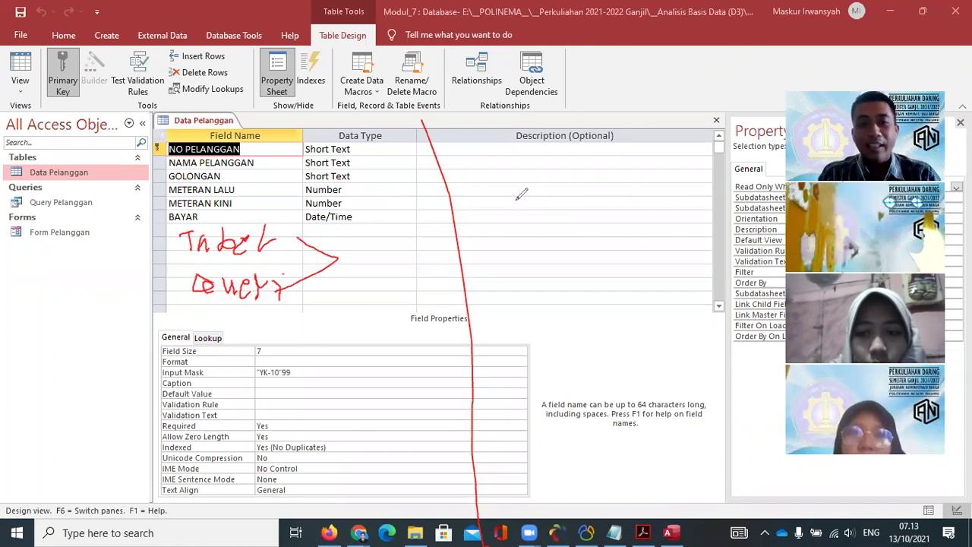
- Handwrite "Form" and "Report" on the other side of the dividing line
mouse_move(508, 223)
left_mouse_down()
mouse_move(501, 184)
mouse_move(538, 180)
left_mouse_up()
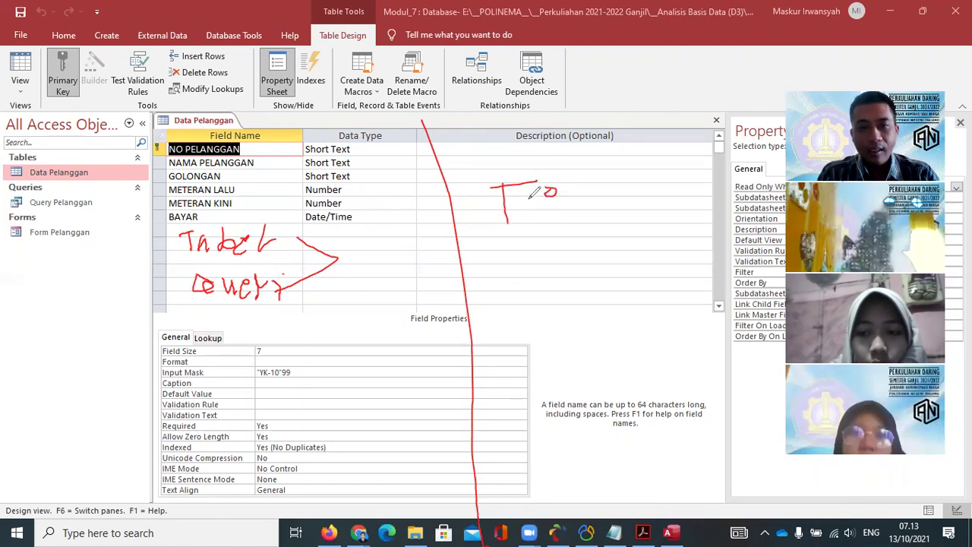
mouse_move(524, 194)
left_mouse_down()
mouse_move(582, 194)
mouse_move(612, 214)
left_mouse_up()
left_click_drag(511, 253, 512, 293)
mouse_move(512, 253)
left_mouse_down()
mouse_move(546, 289)
mouse_move(569, 287)
left_mouse_up()
left_click_drag(604, 257, 589, 296)
left_click_drag(606, 259, 624, 271)
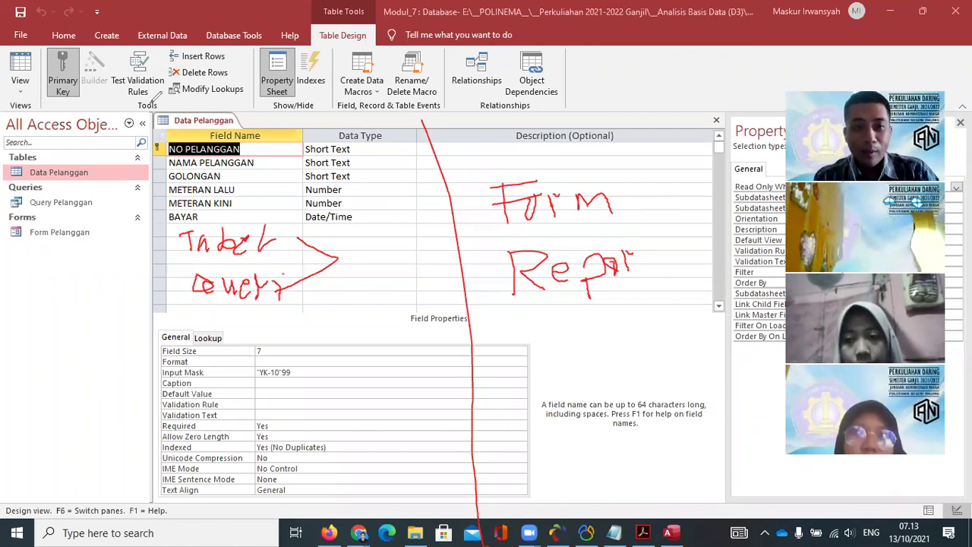
- Handwrite "User" below "Form" and "Report", and add brackets and long curves around the notes
left_click_drag(149, 106, 701, 84)
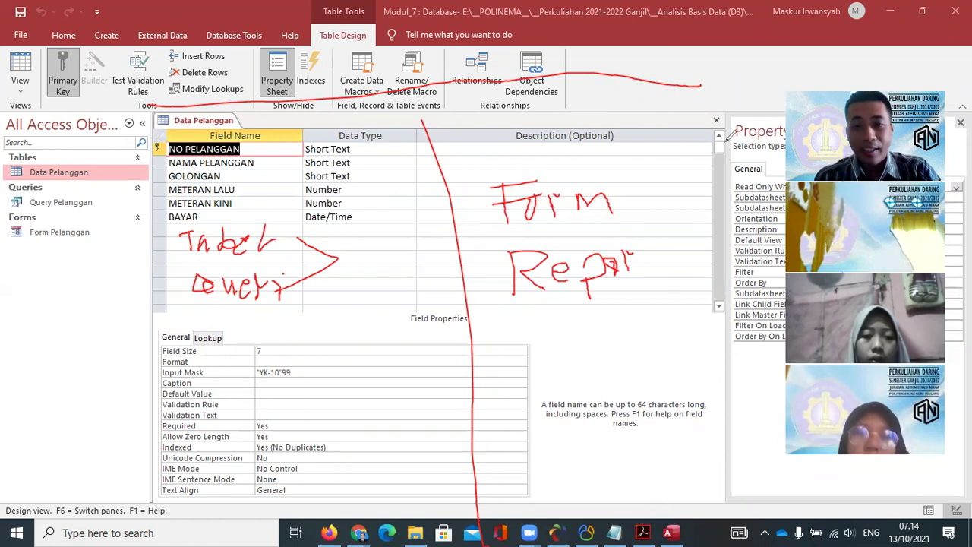
mouse_move(500, 383)
left_mouse_down()
mouse_move(557, 376)
mouse_move(562, 420)
mouse_move(629, 423)
mouse_move(661, 383)
left_mouse_up()
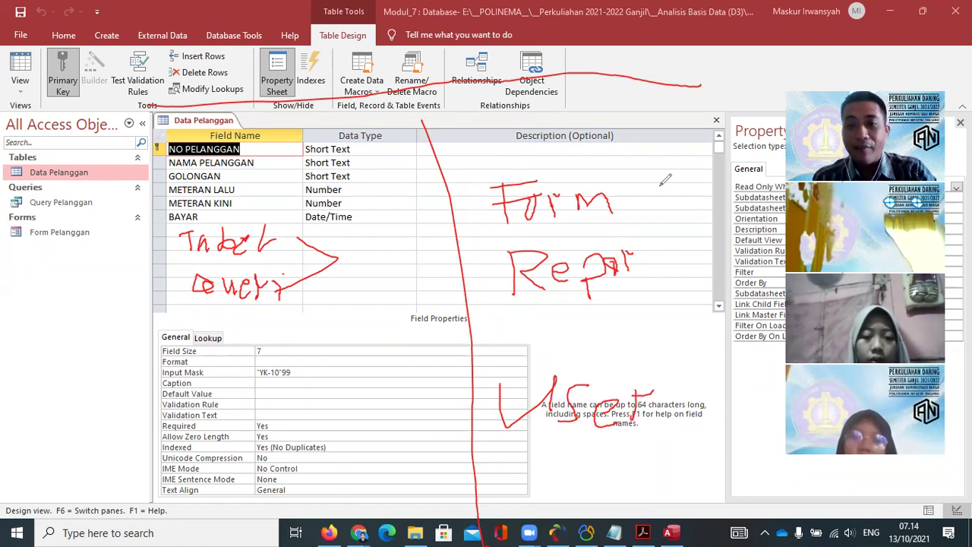
mouse_move(642, 188)
left_mouse_down()
mouse_move(669, 217)
mouse_move(676, 301)
left_mouse_up()
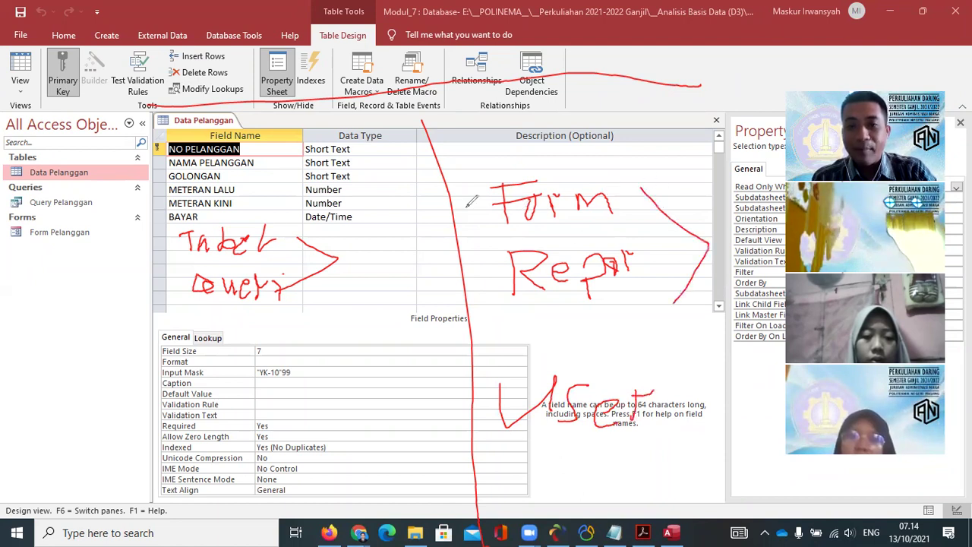
left_click_drag(475, 205, 483, 289)
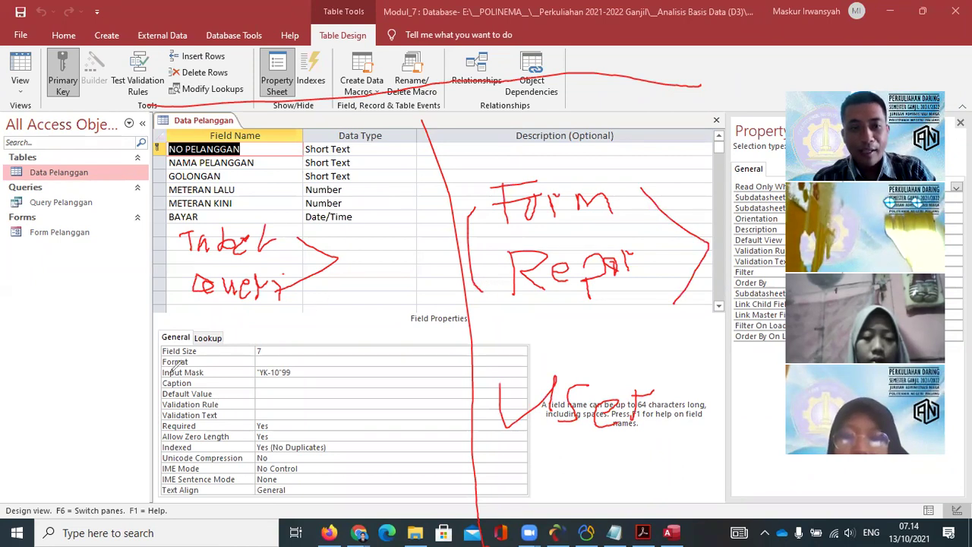
left_click_drag(192, 386, 748, 410)
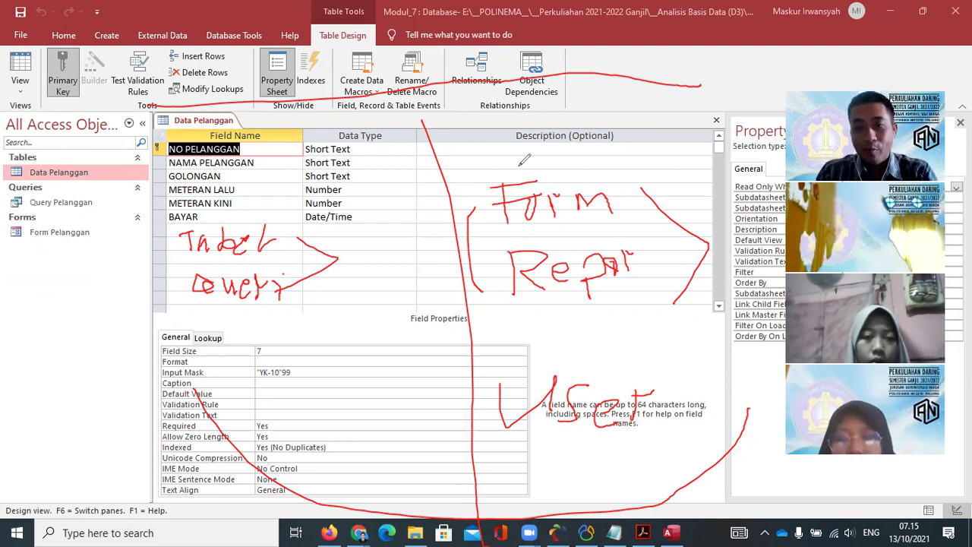
- Circle the "Form" note with lines linking it to "Tabel" and "Queri", and clear all annotations
mouse_move(475, 222)
left_mouse_down()
mouse_move(592, 245)
mouse_move(490, 165)
left_mouse_up()
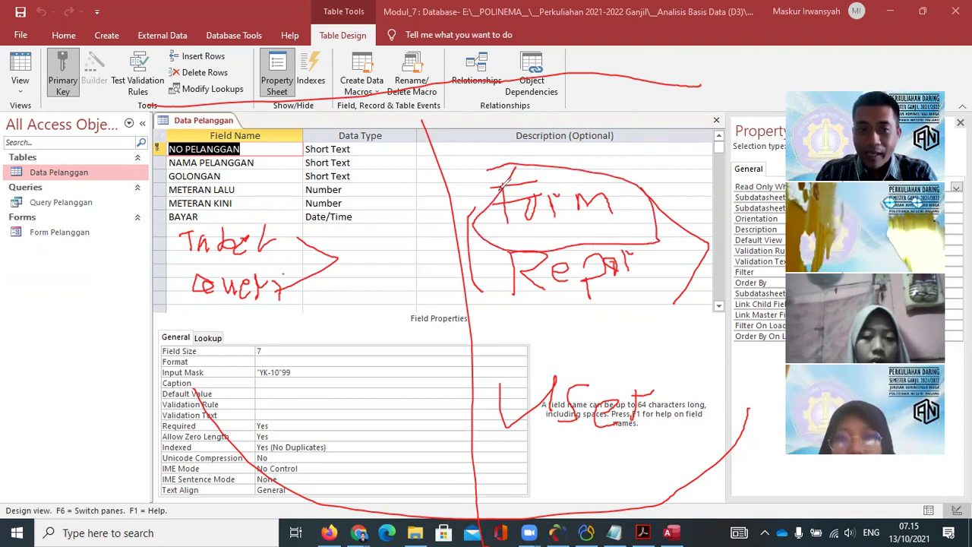
left_click_drag(509, 180, 400, 204)
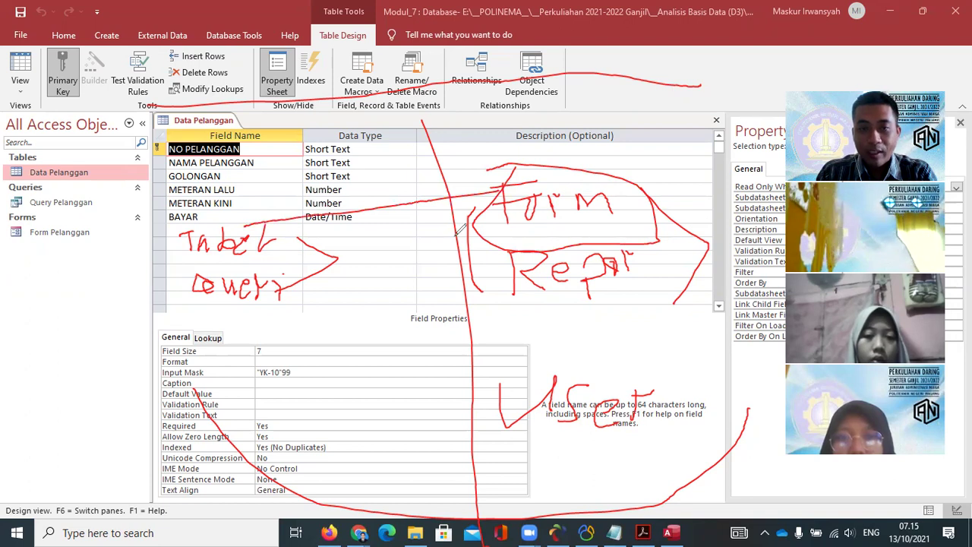
left_click_drag(362, 246, 486, 199)
left_click_drag(310, 280, 364, 248)
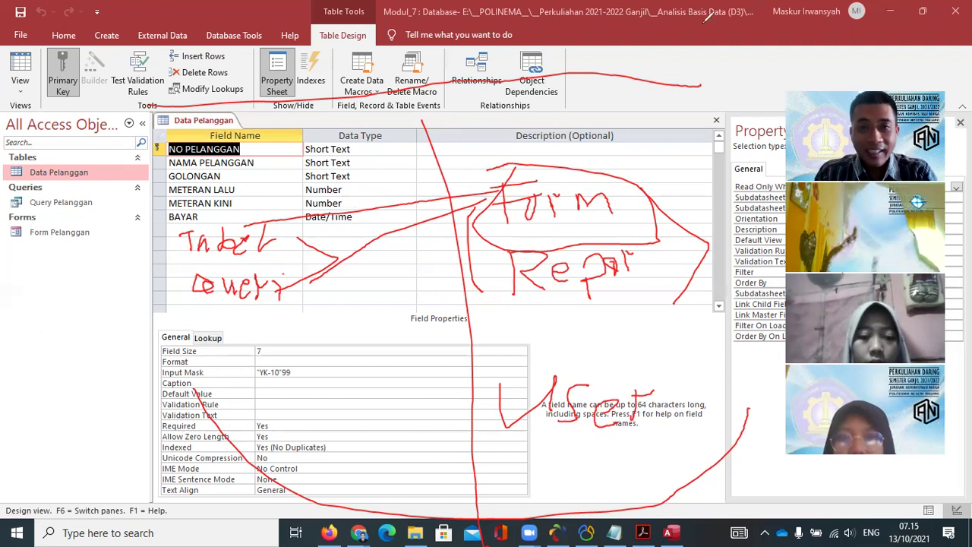
left_click(665, 87)
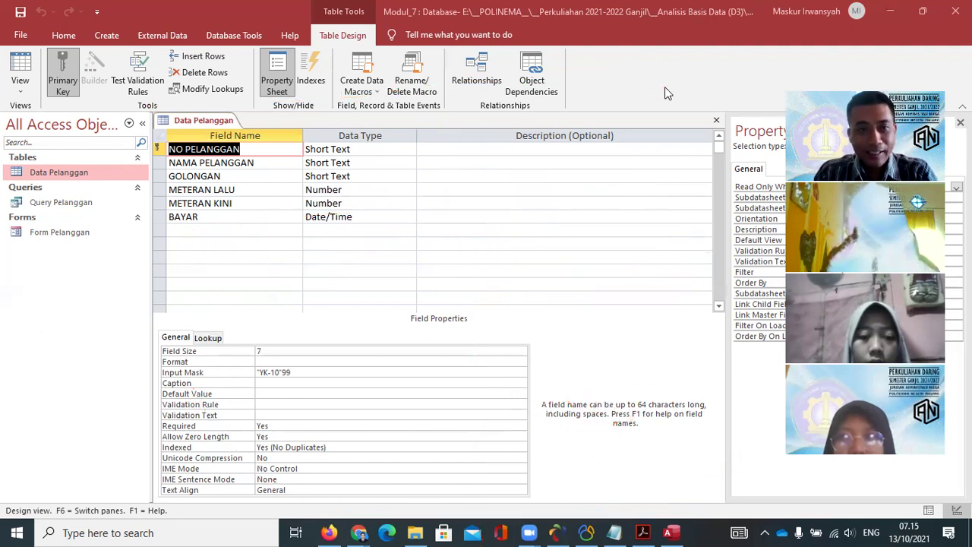
- Compare the Data Pelanggan table's datasheet, including its new-record row, with the Form Pelanggan form
double_click(58, 173)
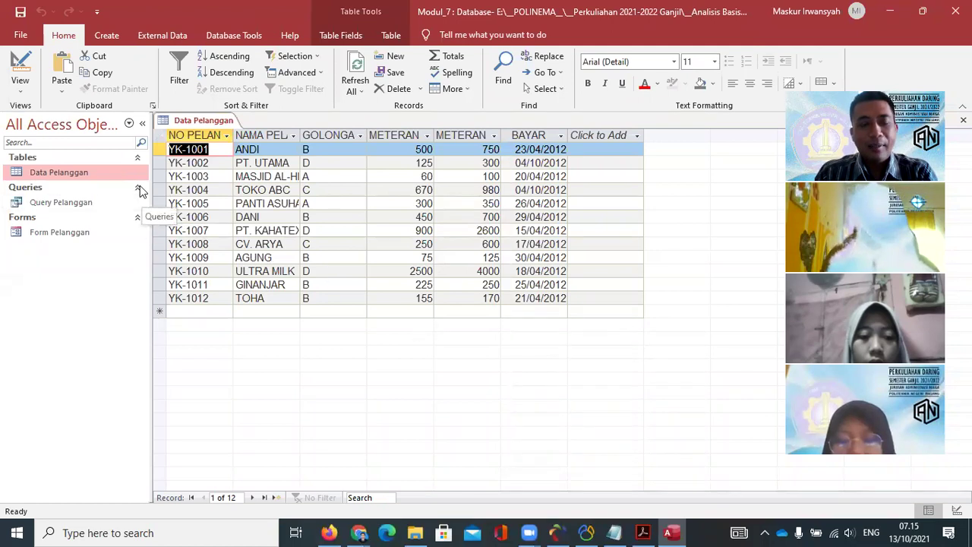
double_click(64, 240)
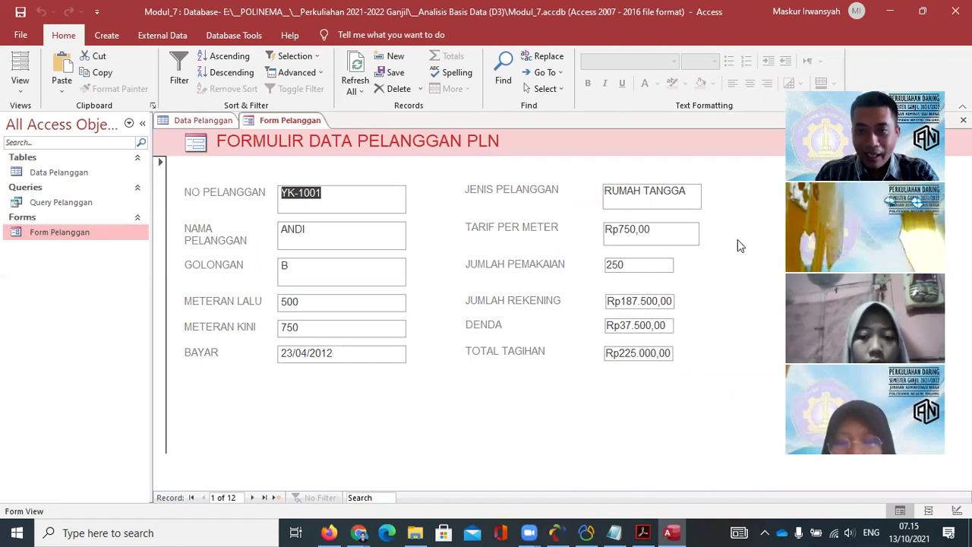
double_click(61, 172)
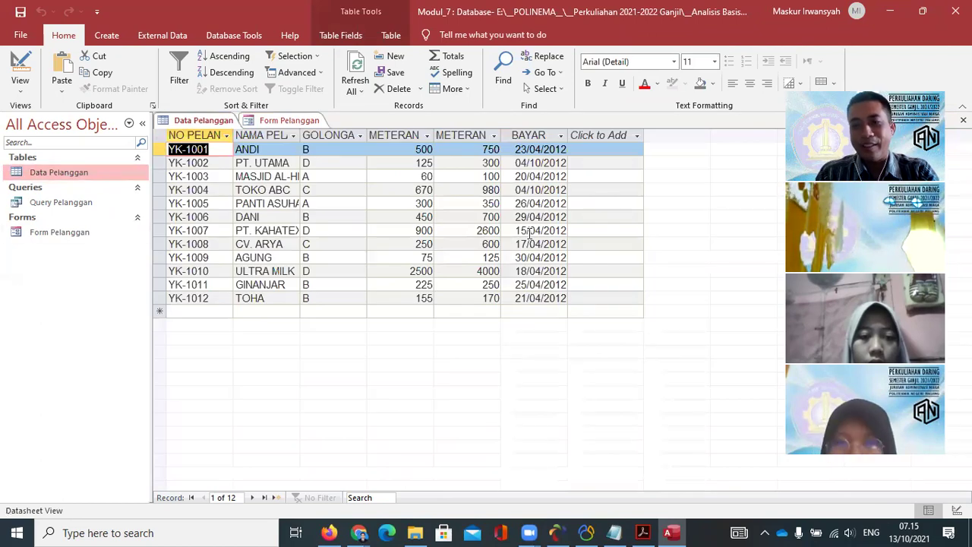
double_click(23, 232)
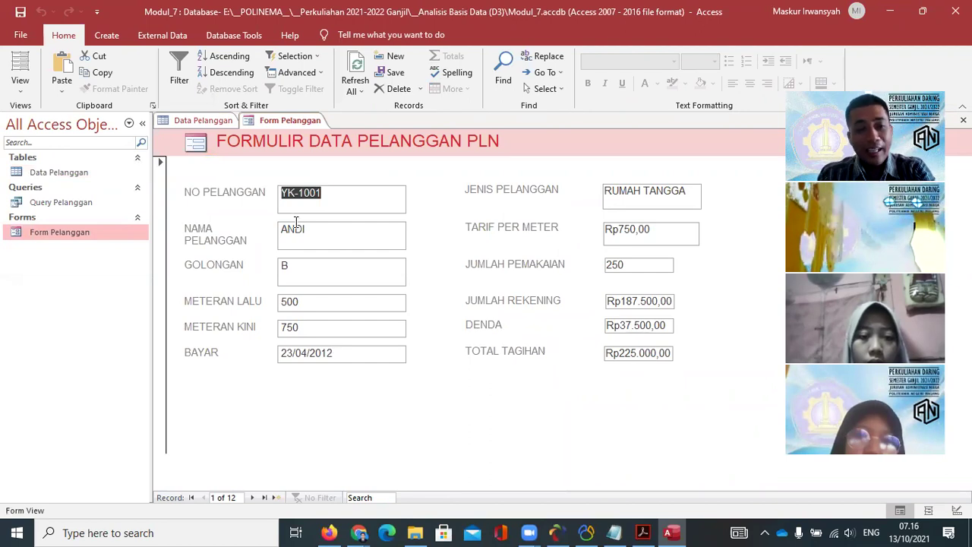
double_click(60, 173)
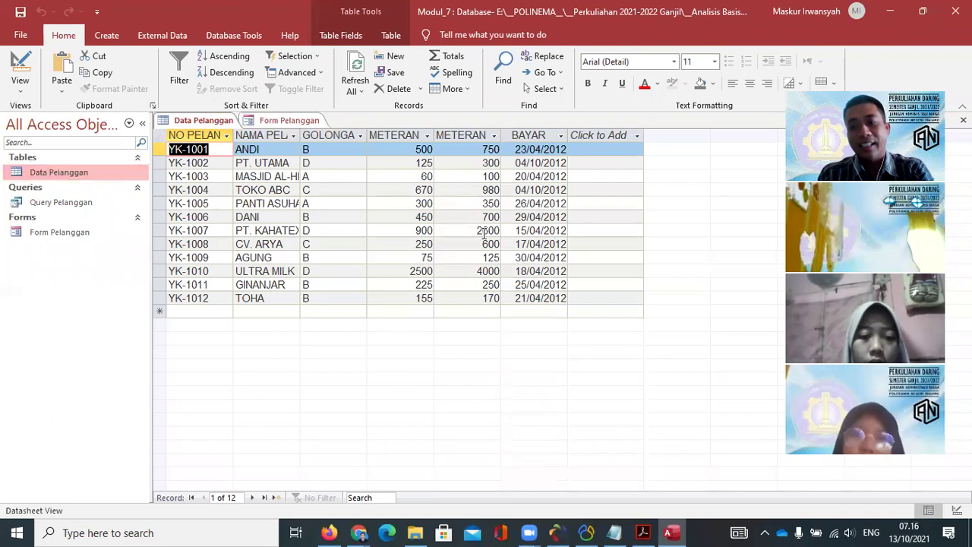
left_click(200, 311)
type("YK-10")
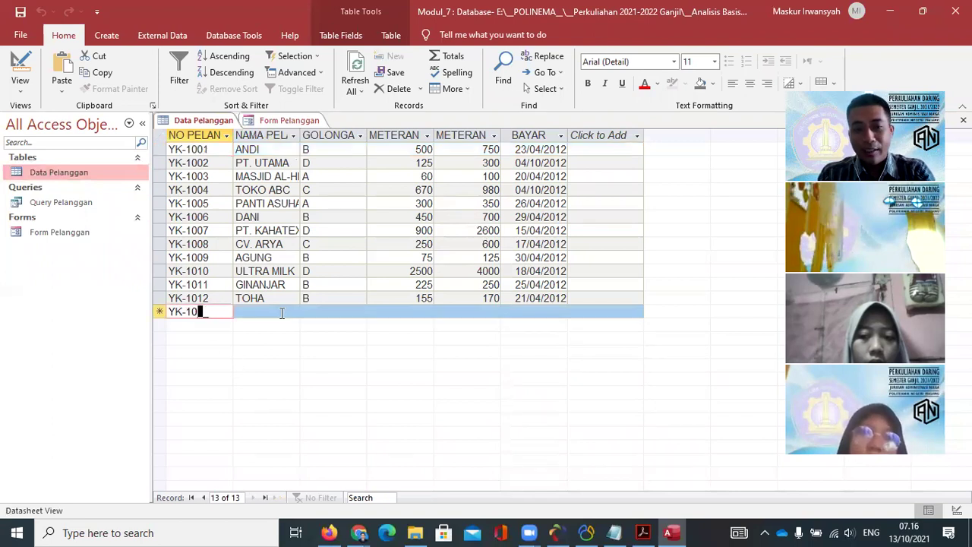
double_click(58, 234)
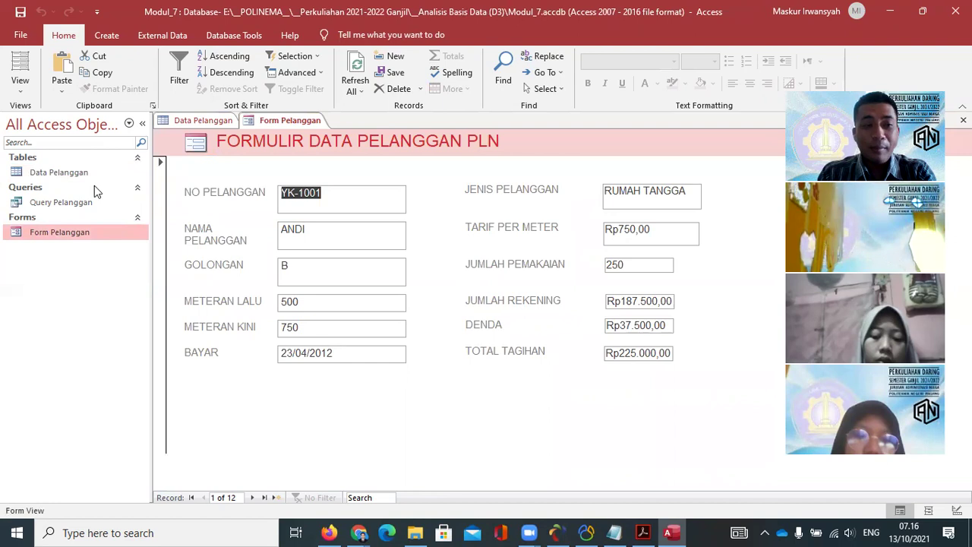
- Open Form Pelanggan in Design View and temporarily circle the form creation commands, including Form Wizard
right_click(66, 237)
left_click(105, 275)
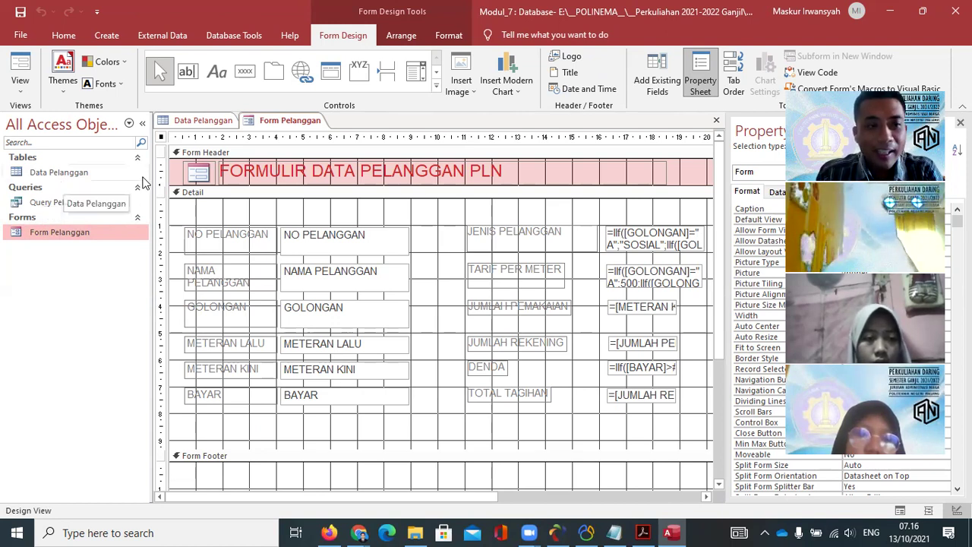
left_click(107, 38)
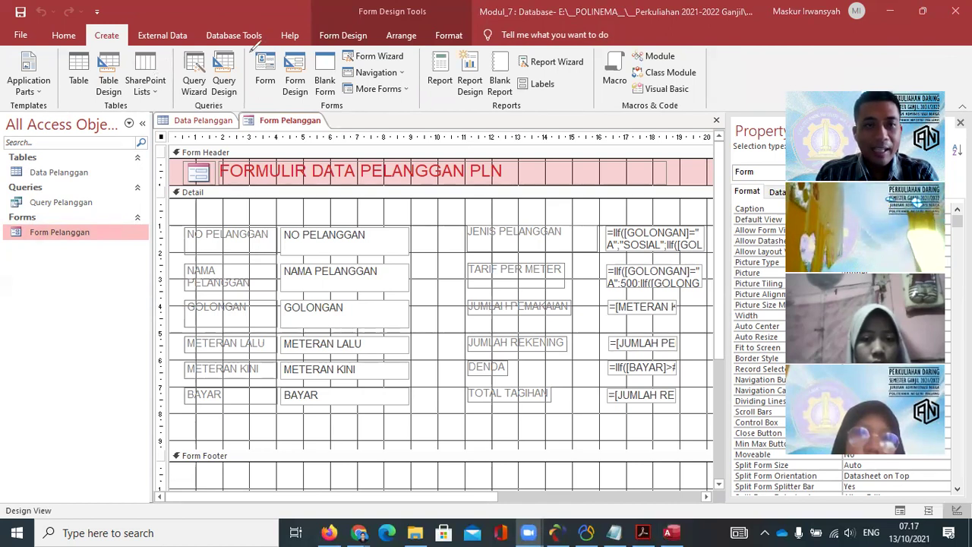
left_click_drag(249, 51, 253, 110)
mouse_move(257, 44)
left_mouse_down()
mouse_move(340, 47)
mouse_move(338, 106)
mouse_move(263, 97)
mouse_move(249, 105)
left_mouse_up()
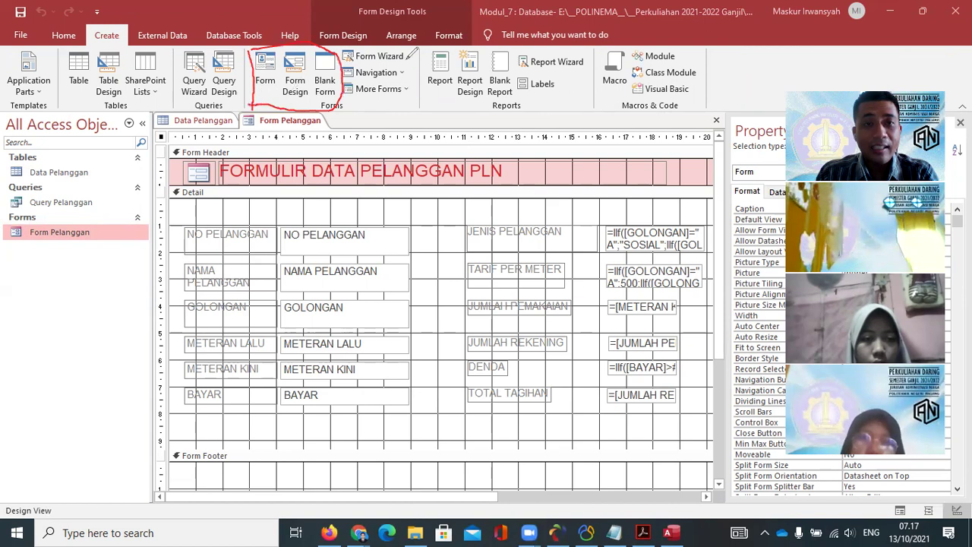
mouse_move(345, 50)
left_mouse_down()
mouse_move(372, 68)
mouse_move(406, 70)
mouse_move(412, 49)
mouse_move(348, 50)
left_mouse_up()
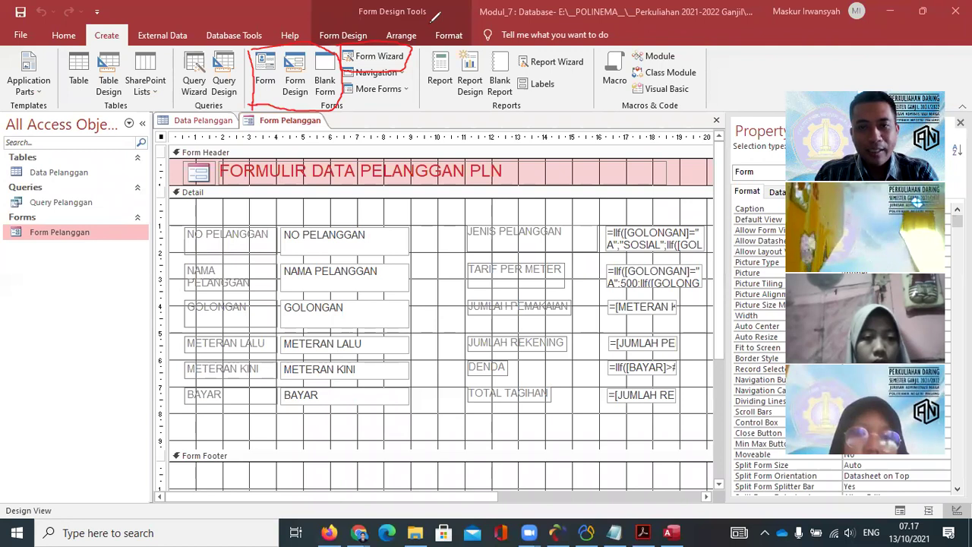
key("Escape")
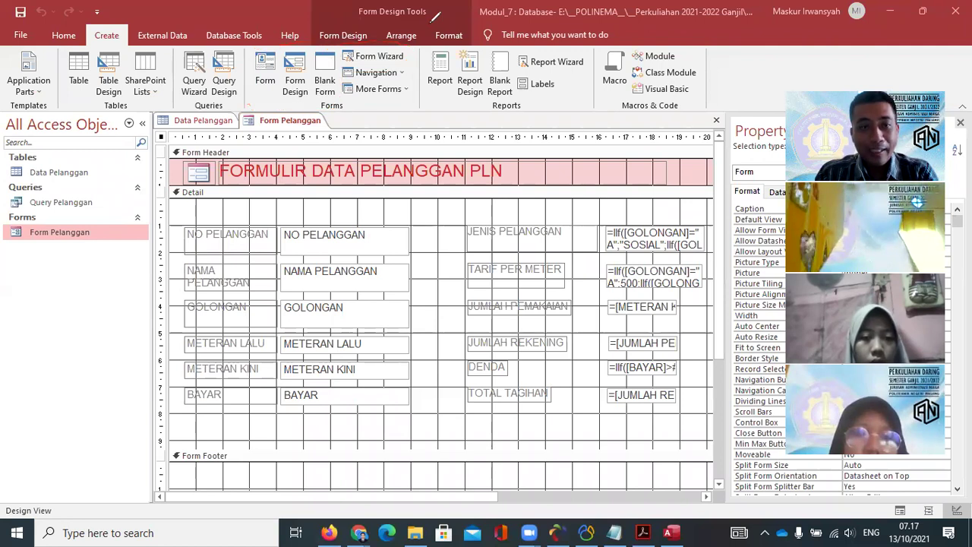
- Close the Form Pelanggan form and the Data Pelanggan table
right_click(287, 123)
left_click(319, 147)
right_click(220, 123)
left_click(255, 145)
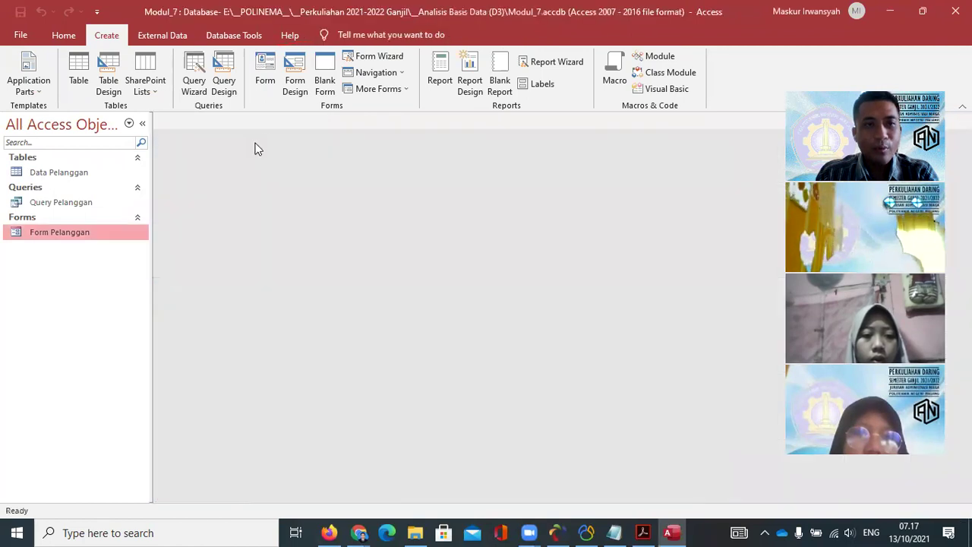
- Start the Form Wizard, add all fields from Table: Data Pelanggan, and continue to the layout choice
left_click(375, 57)
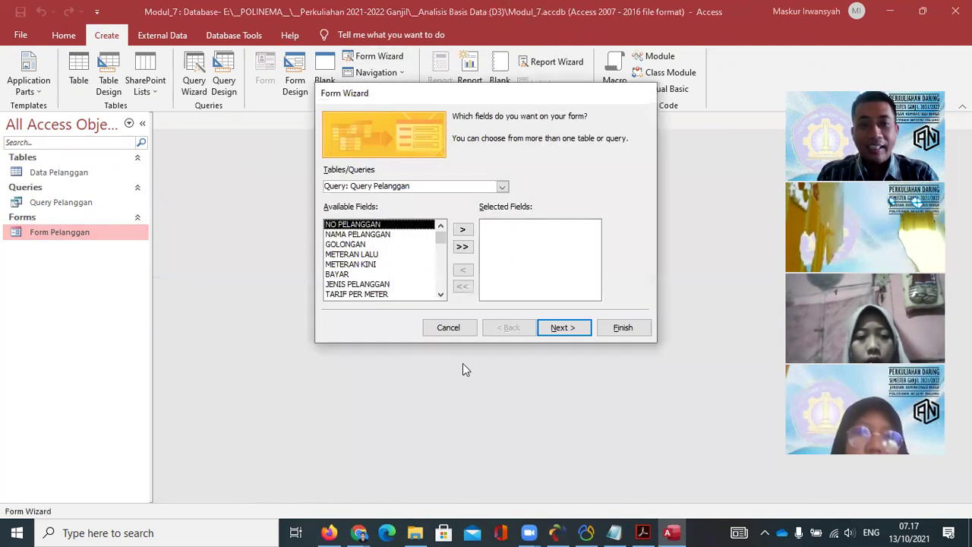
left_click(492, 188)
left_click(503, 187)
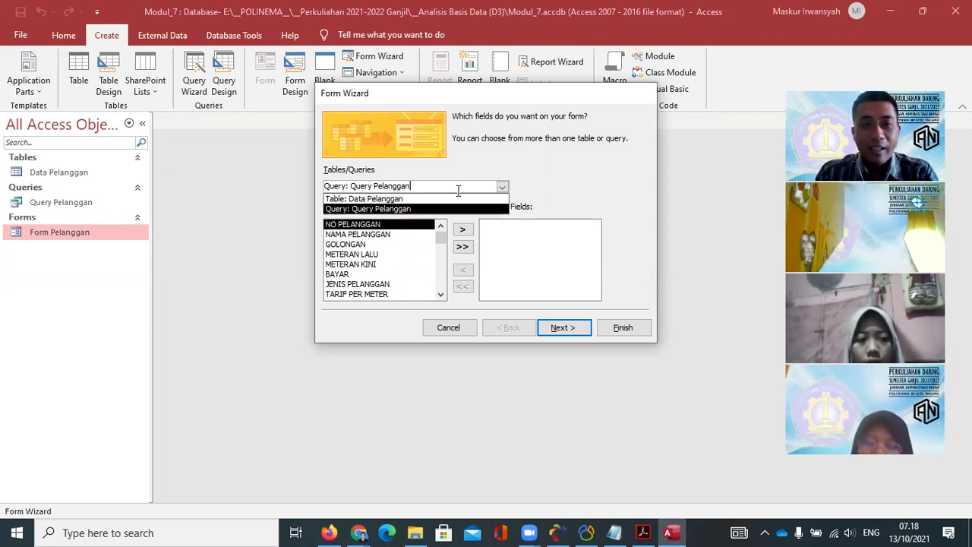
left_click(354, 199)
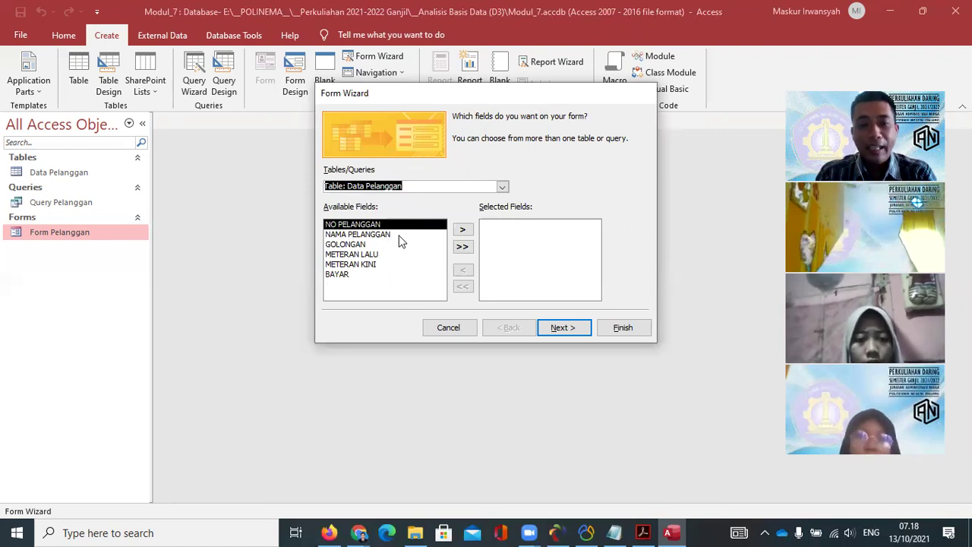
left_click(464, 249)
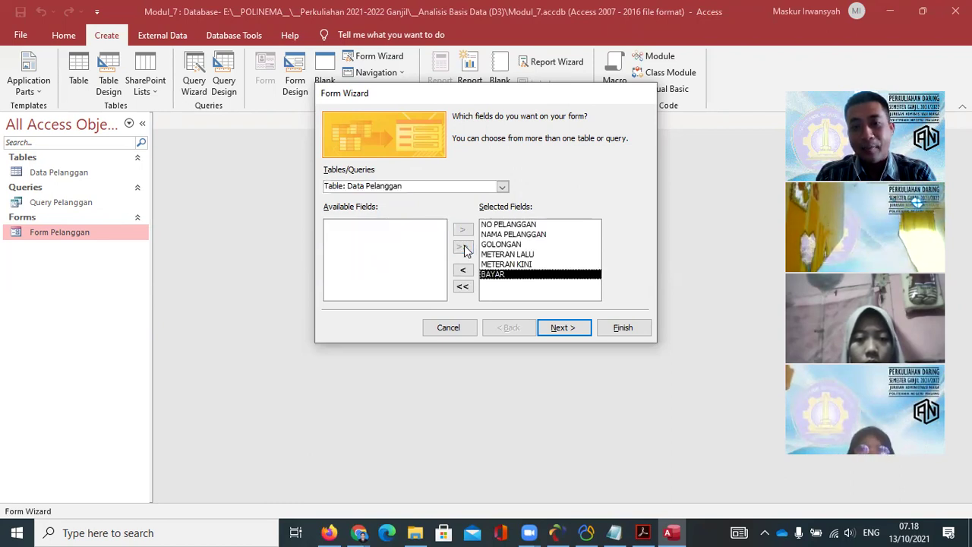
left_click(566, 328)
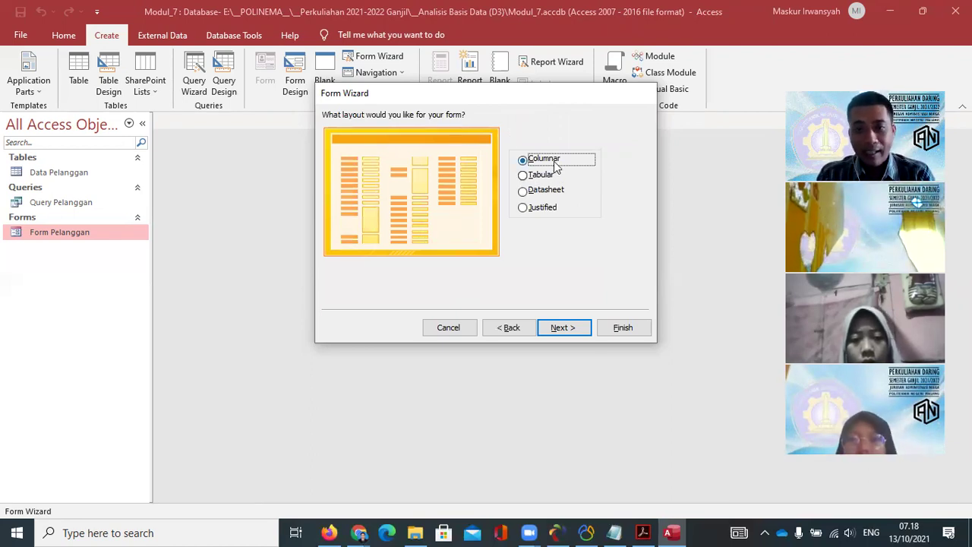
- Preview the Tabular, Datasheet and Justified form layouts, and continue to the form title page with Justified selected
left_click(524, 176)
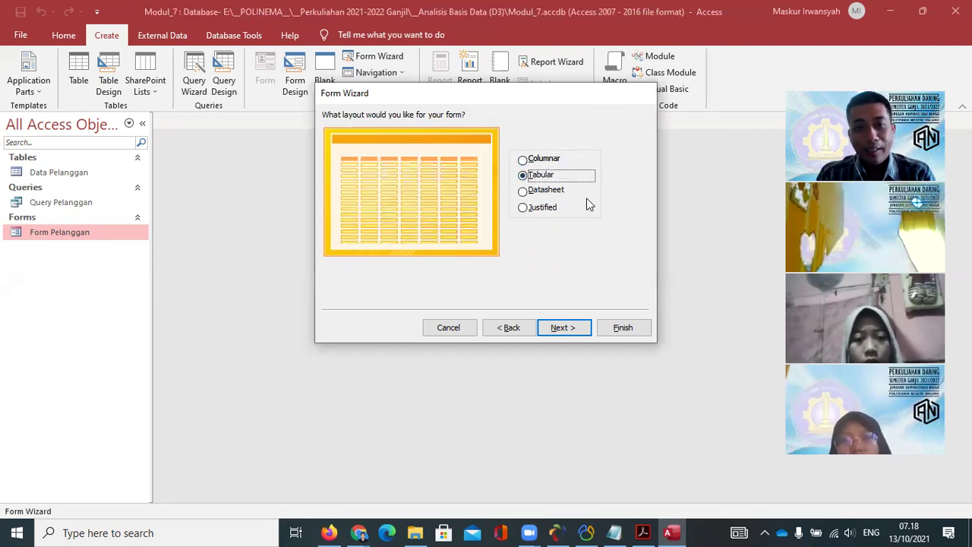
left_click(524, 193)
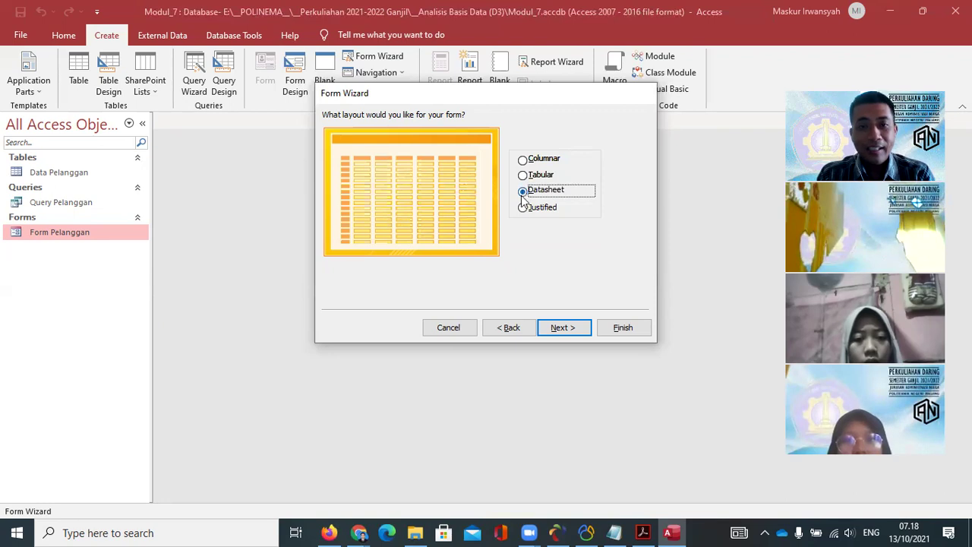
left_click(524, 208)
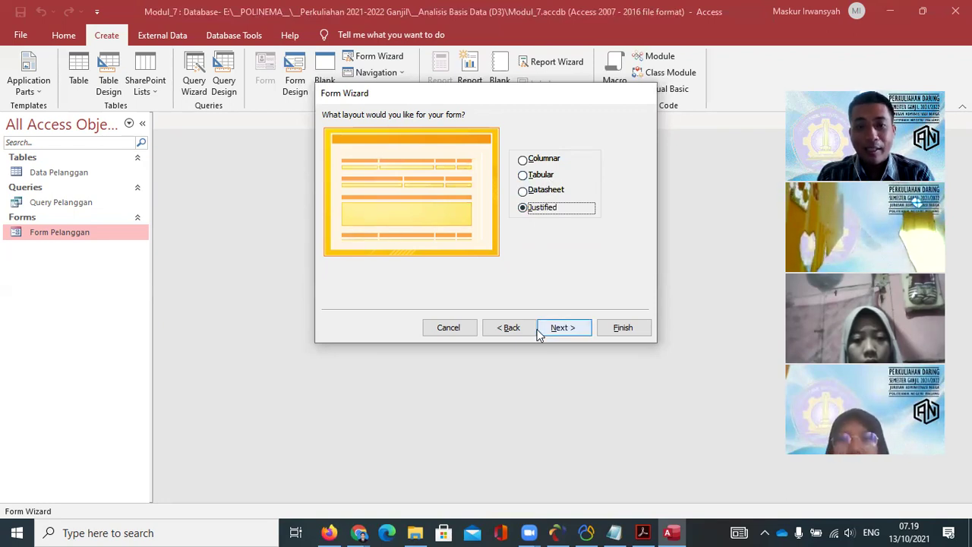
left_click(560, 329)
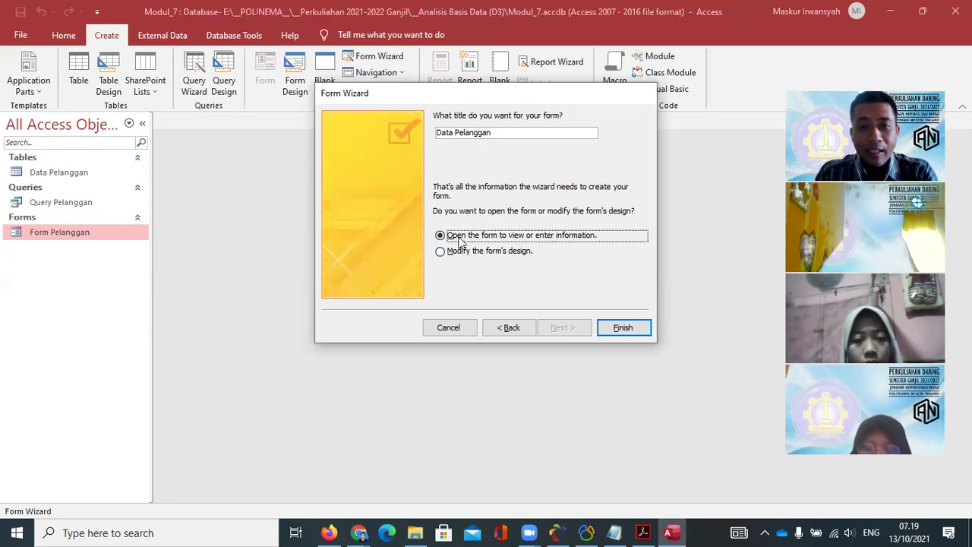
- Switch to Modul_7.pdf in Adobe Acrobat and review the written Form Wizard instructions and their illustrated steps in section A
left_click(643, 532)
scroll(475, 184, "down", 1)
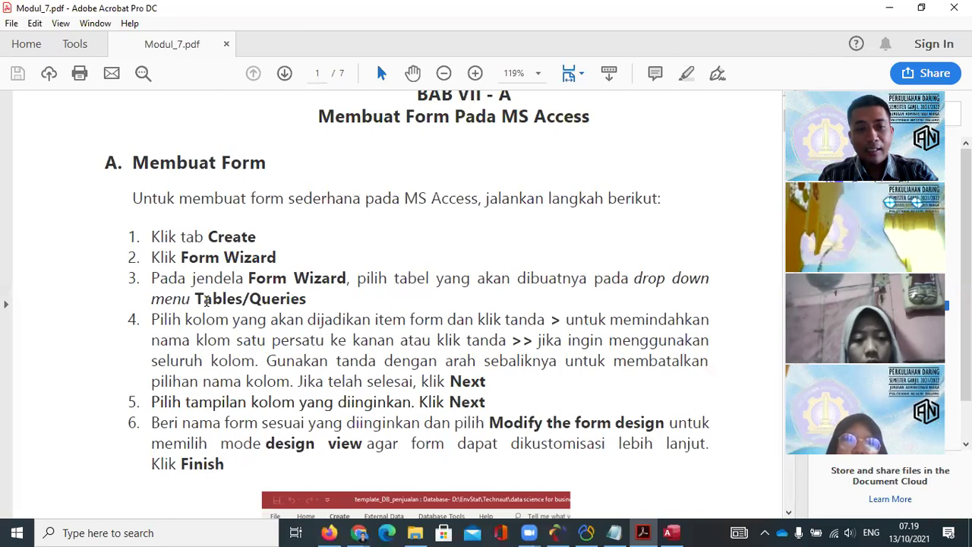
scroll(438, 222, "down", 1)
scroll(438, 223, "down", 2)
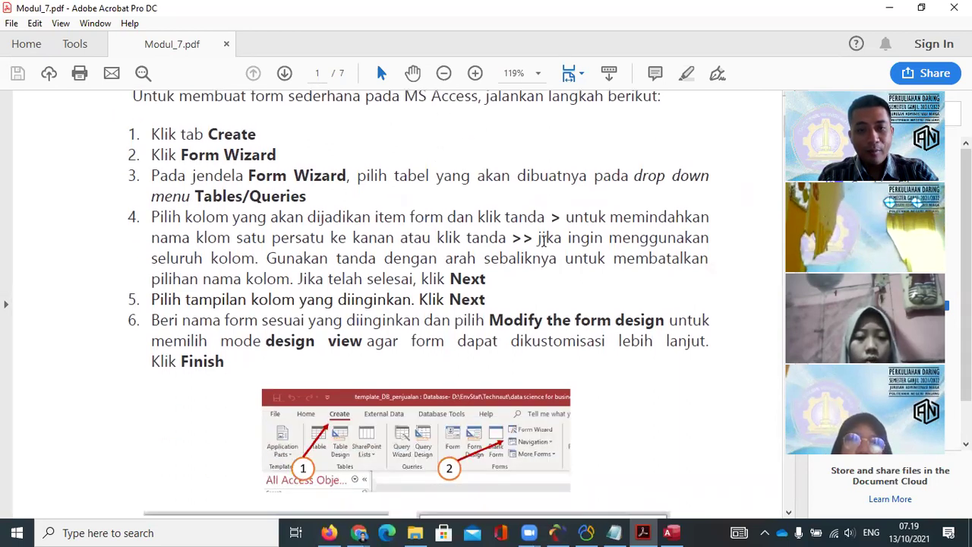
double_click(554, 217)
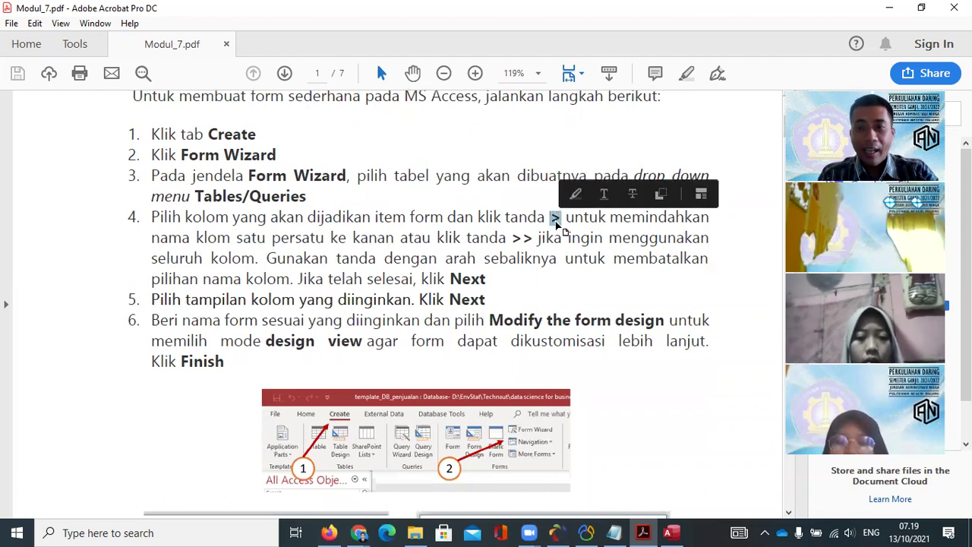
double_click(522, 237)
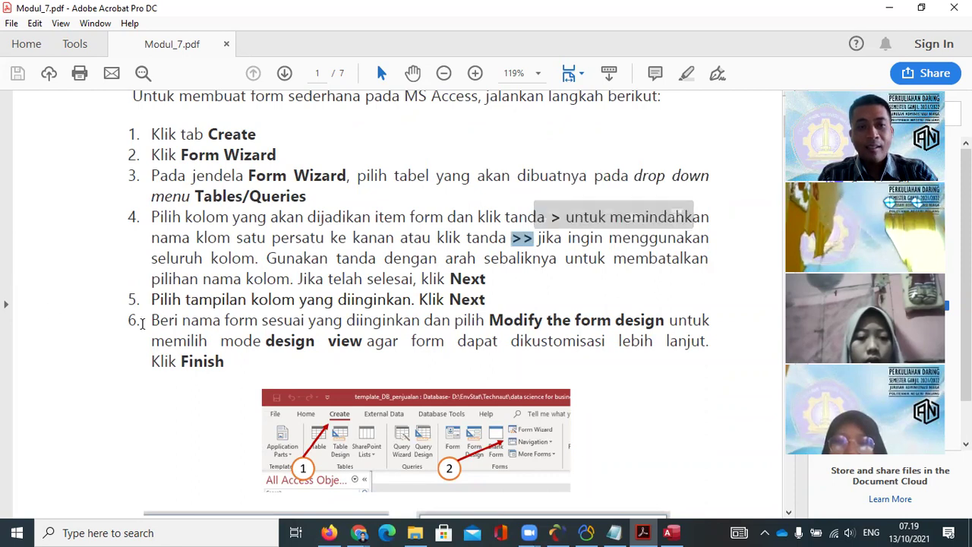
scroll(172, 308, "down", 1)
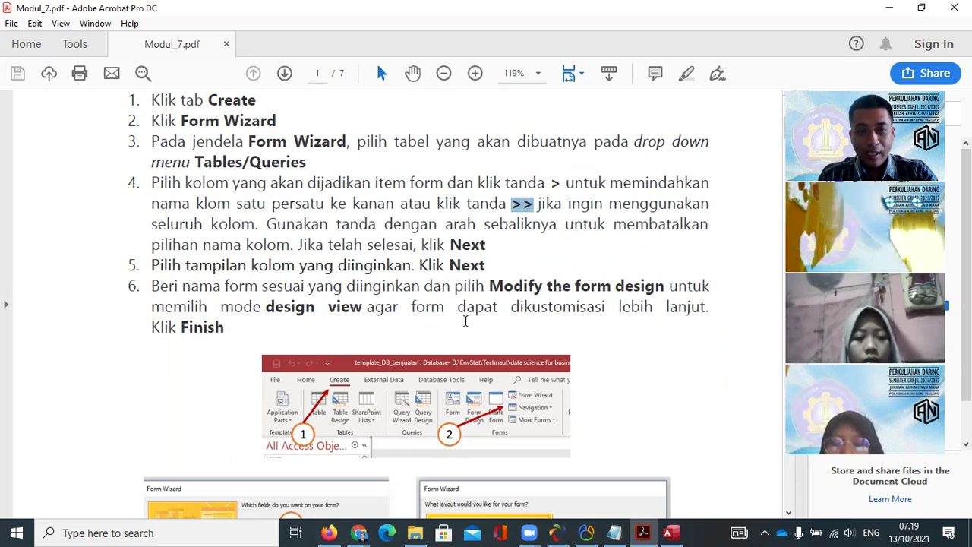
scroll(364, 319, "down", 6)
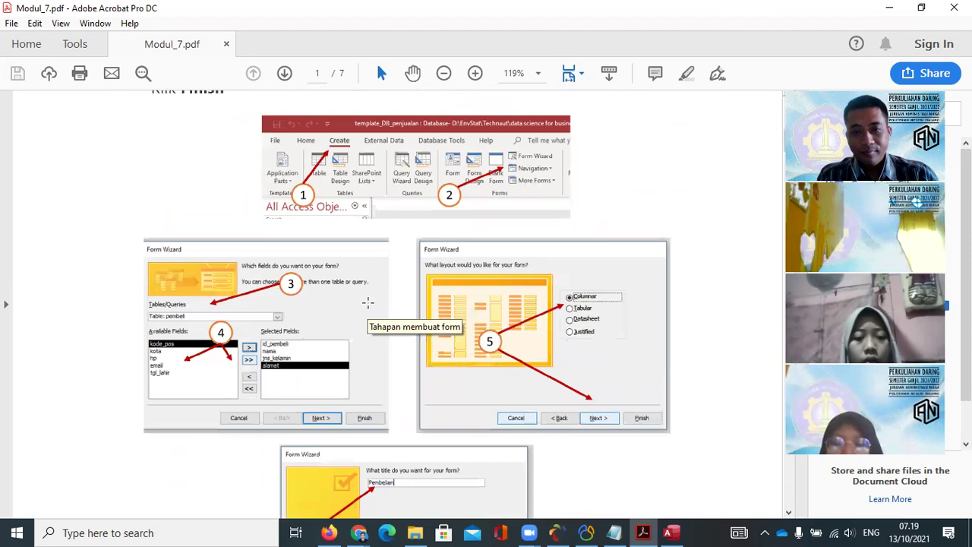
scroll(368, 302, "down", 2)
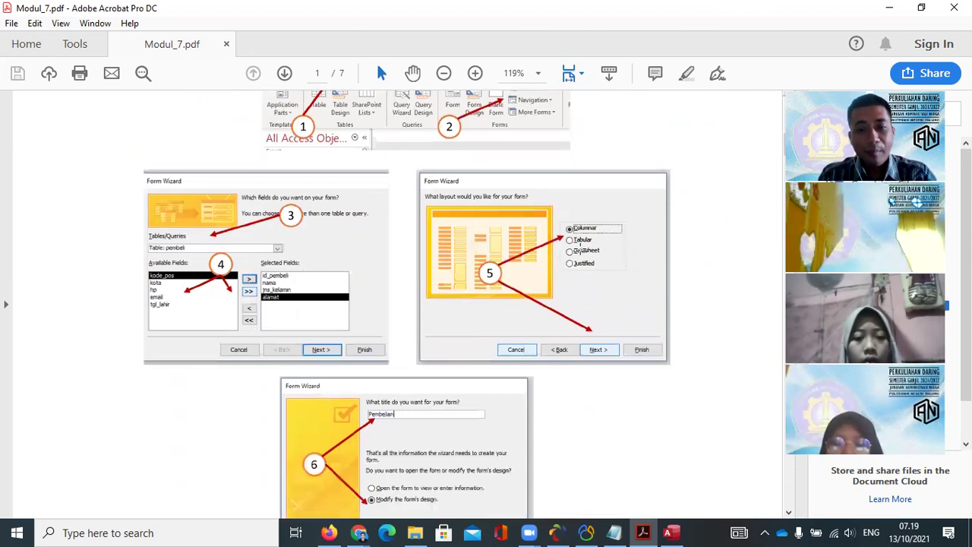
scroll(579, 256, "down", 1)
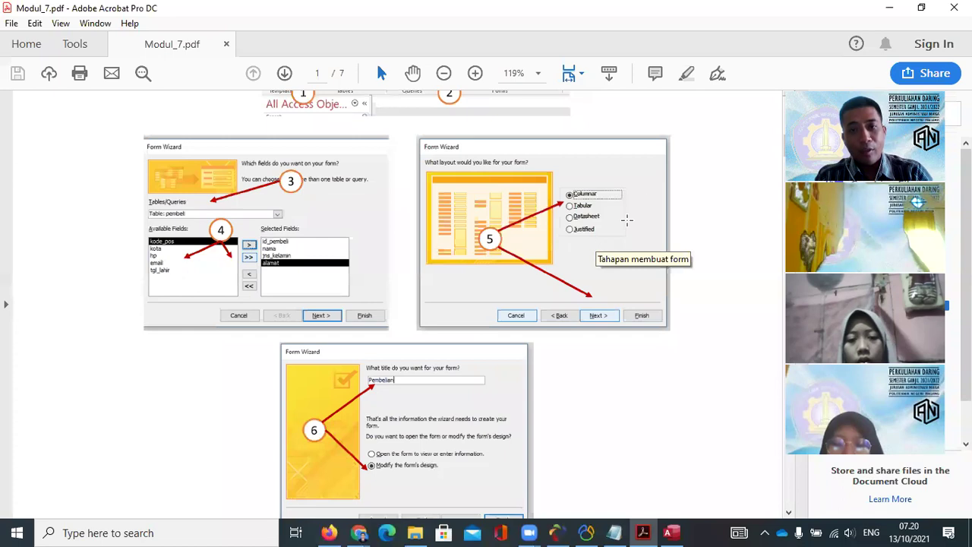
- Return to the Form Wizard in Access, change the form layout to Columnar, and continue to the title page
key("alt+Tab")
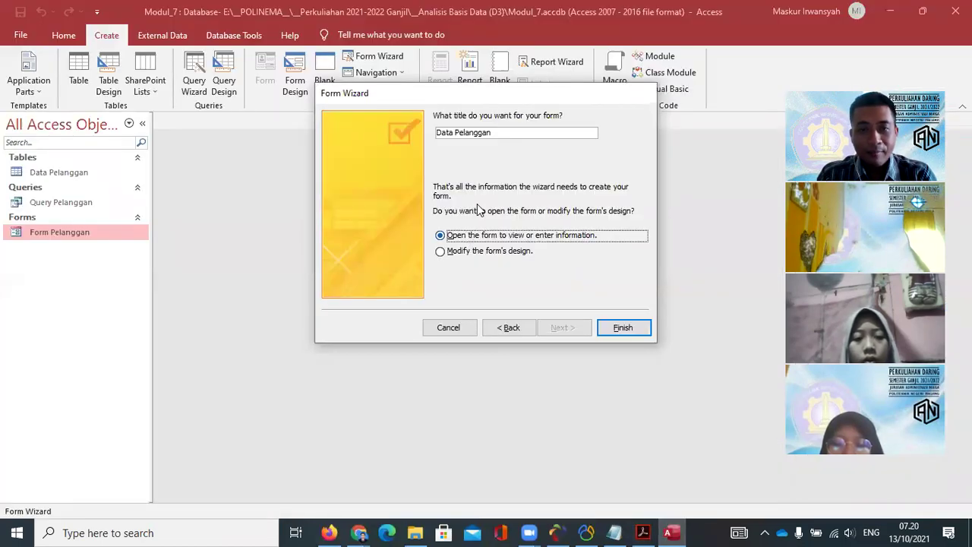
left_click(508, 328)
left_click(558, 159)
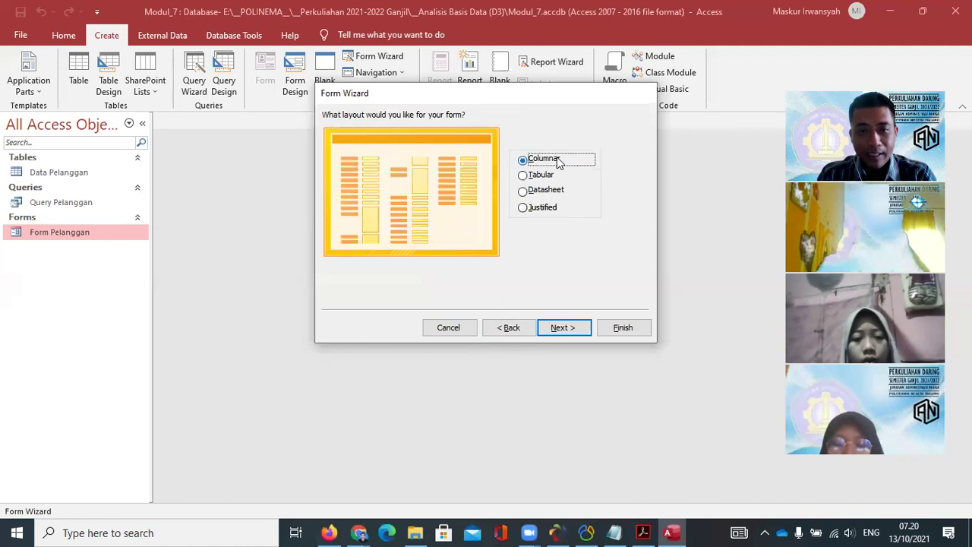
left_click(566, 332)
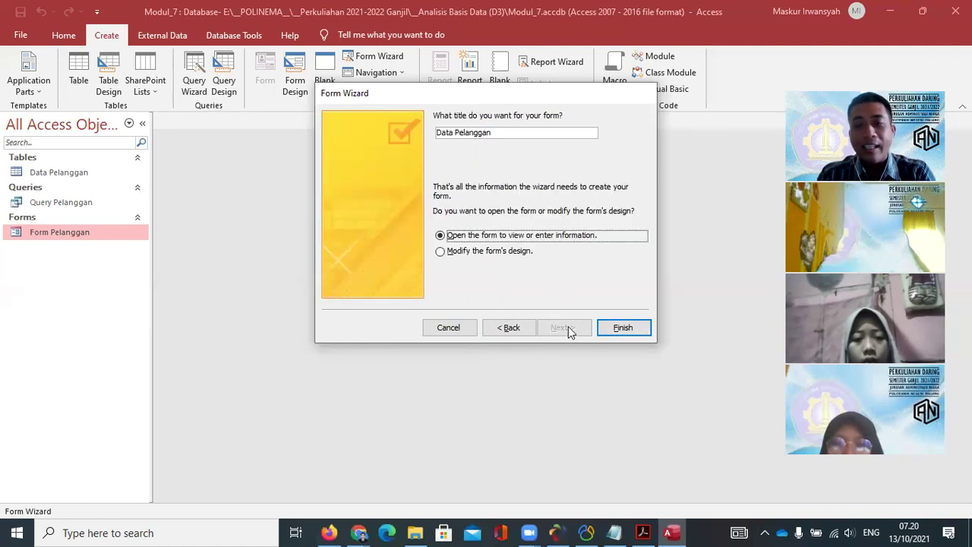
- Finish the Data Pelanggan form with the option to modify its design, and extend the Detail section slightly downward
left_click(469, 252)
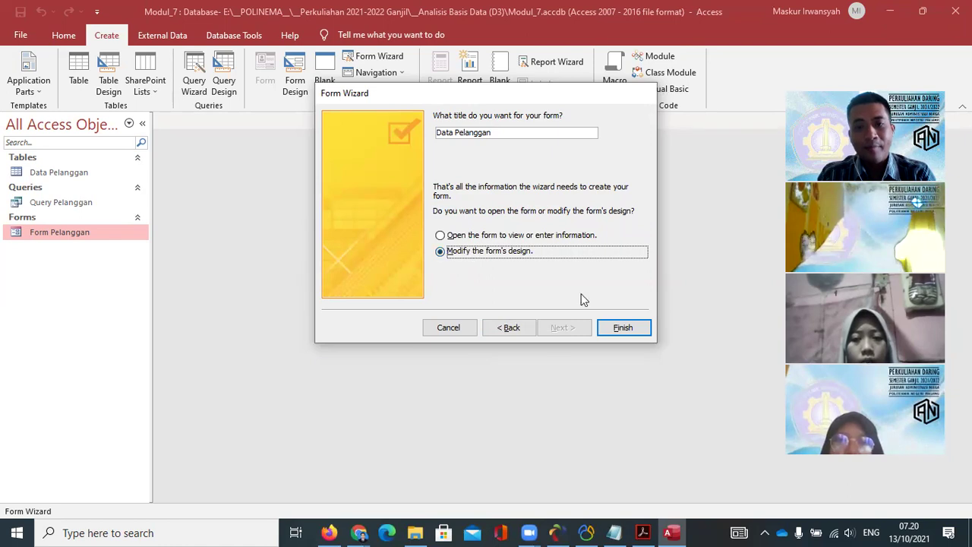
left_click(623, 327)
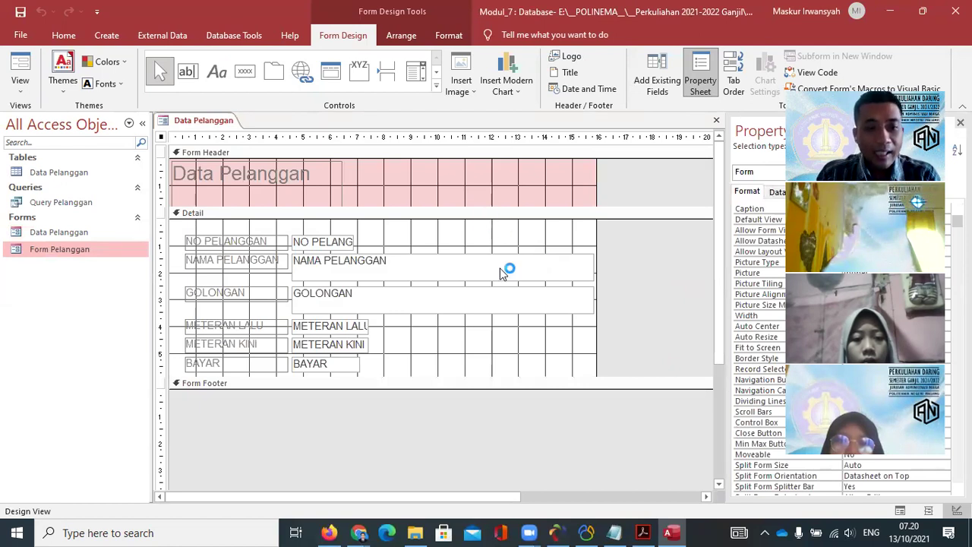
left_click_drag(405, 376, 400, 400)
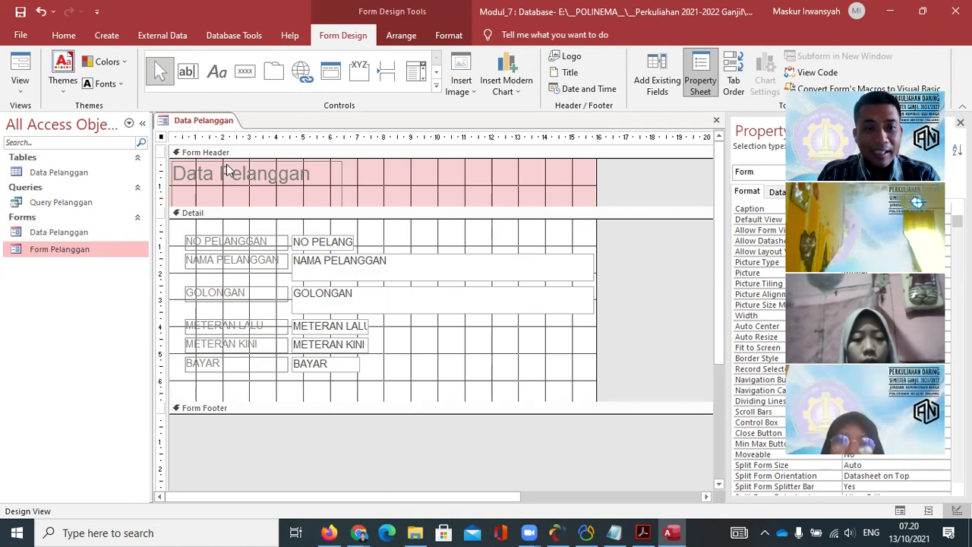
- Compare Form Pelanggan with the Data Pelanggan table by selecting all the table's records and returning to the form
double_click(76, 249)
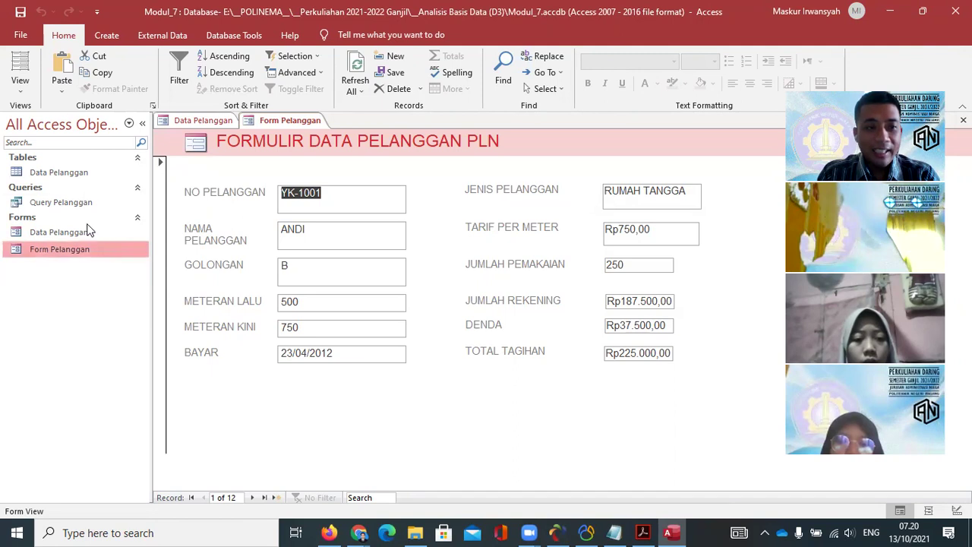
left_click(59, 172)
double_click(59, 170)
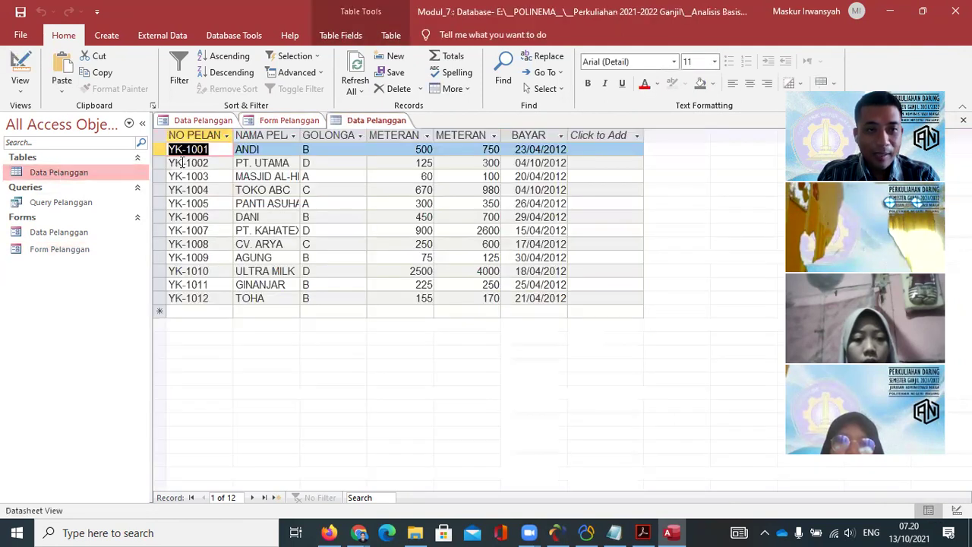
left_click_drag(159, 150, 145, 303)
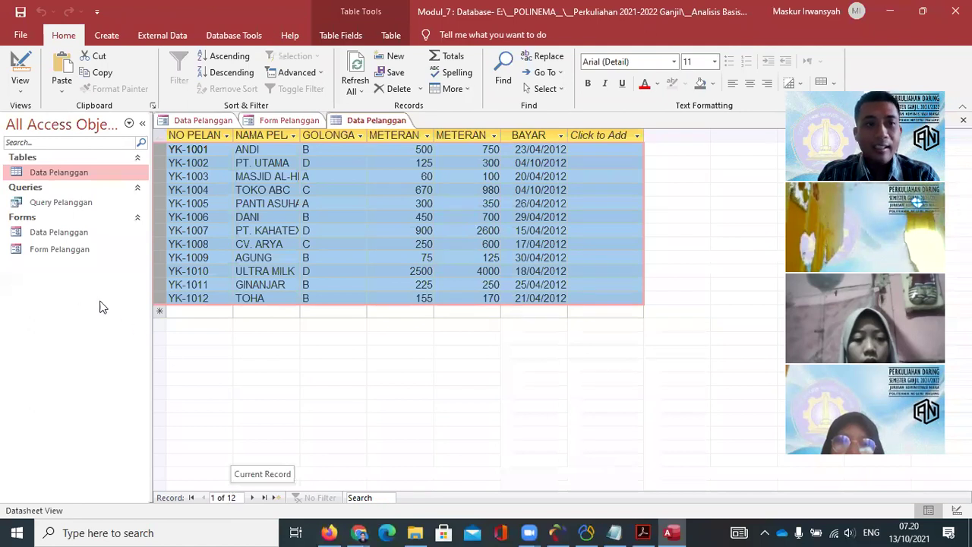
double_click(58, 247)
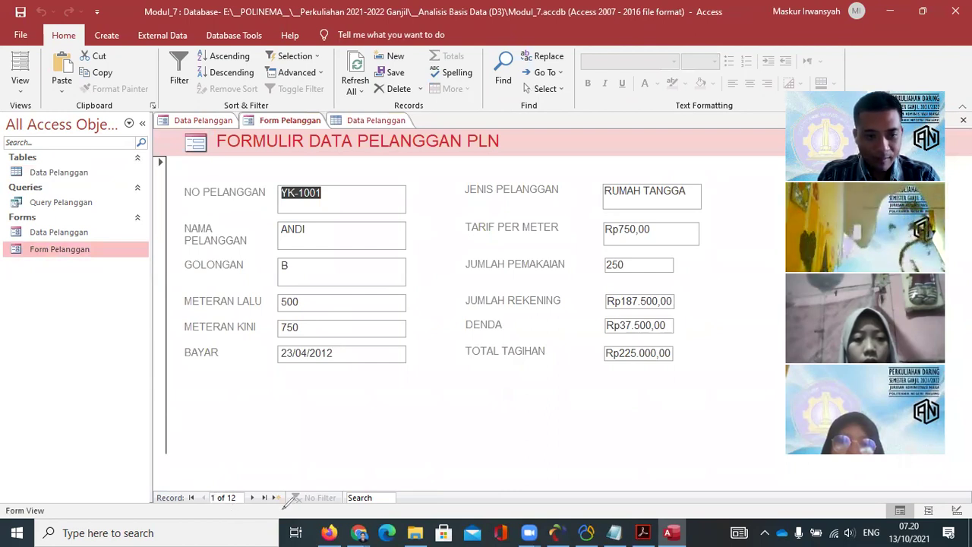
- Browse Form Pelanggan forward record by record to YK-1006, and switch the form to Layout View
left_click_drag(217, 469, 227, 473)
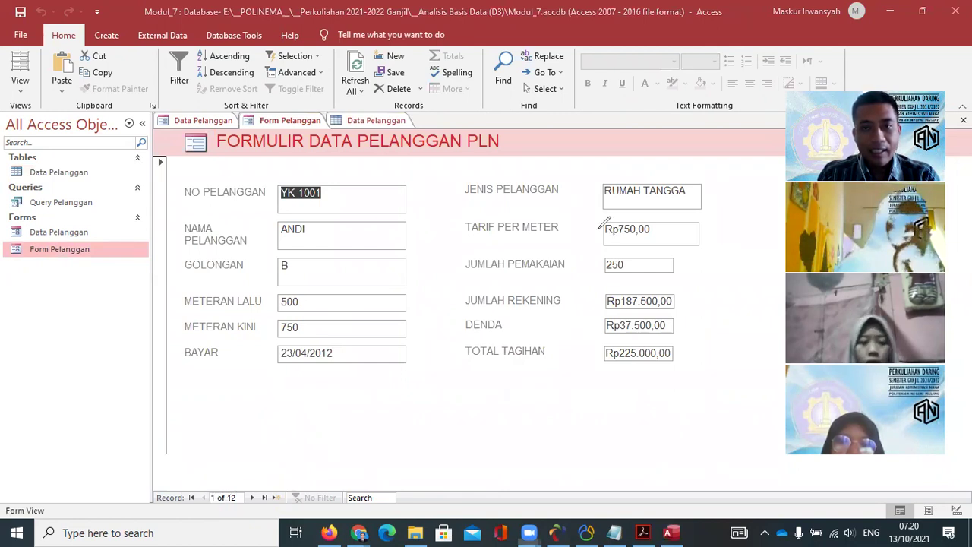
left_click(250, 497)
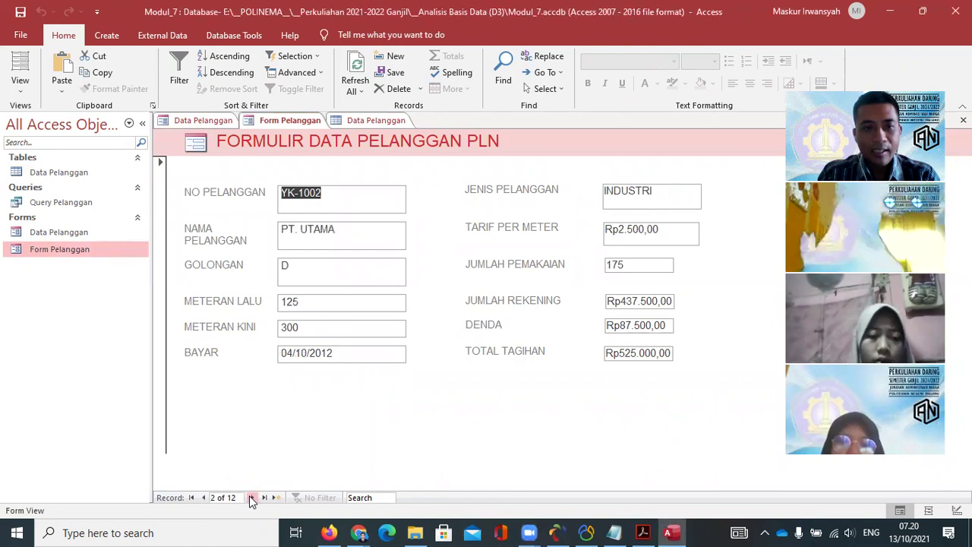
left_click(250, 497)
left_click(250, 498)
left_click(250, 498)
left_click(251, 497)
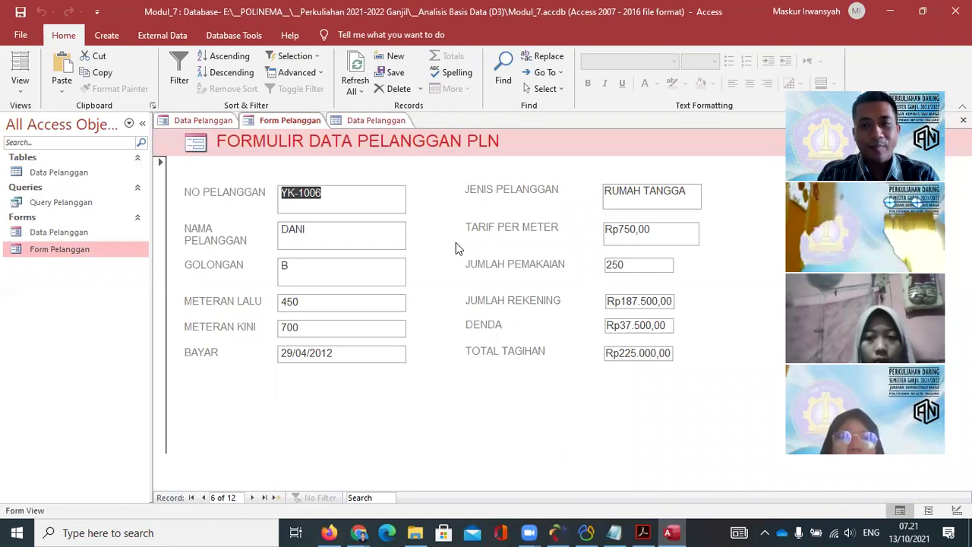
right_click(67, 249)
left_click(101, 278)
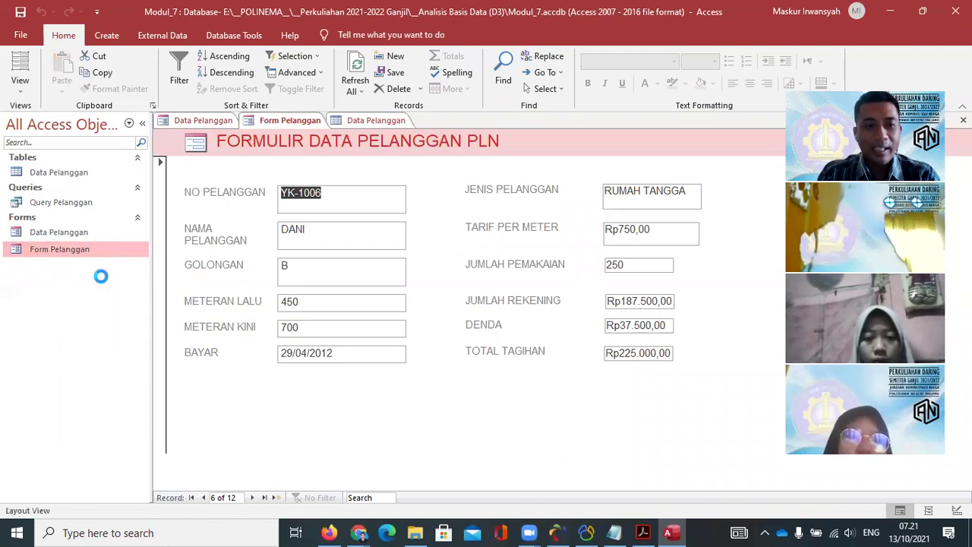
- Switch to Modul_7.pdf in Adobe Acrobat and review section B on adding interaction buttons, its Command Button Wizard illustrations and the assignment
left_click(646, 532)
scroll(391, 280, "down", 12)
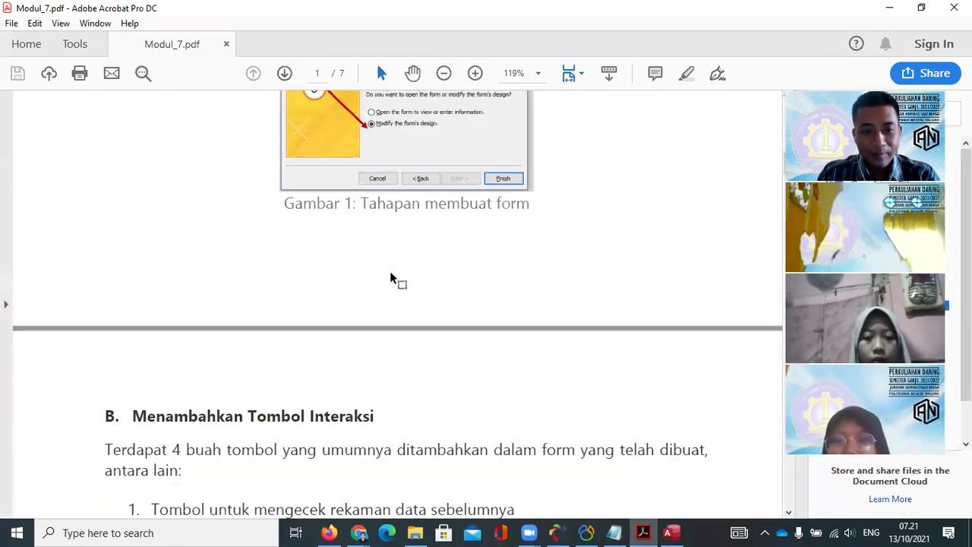
scroll(391, 280, "down", 2)
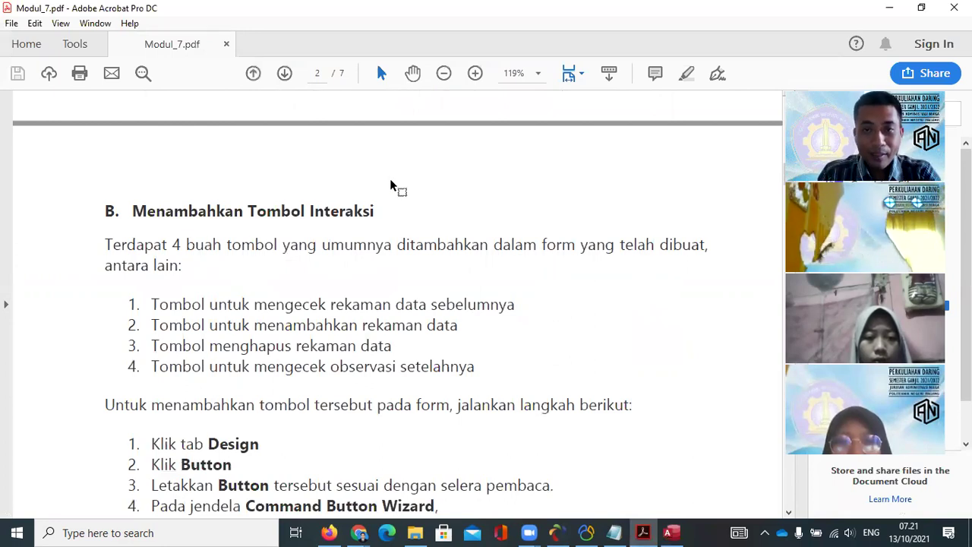
scroll(391, 186, "down", 1)
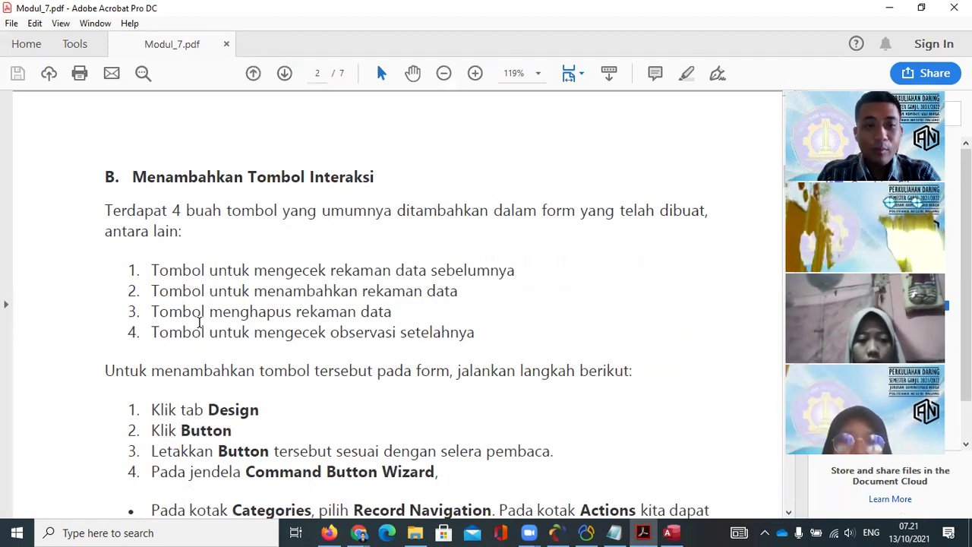
scroll(531, 277, "down", 12)
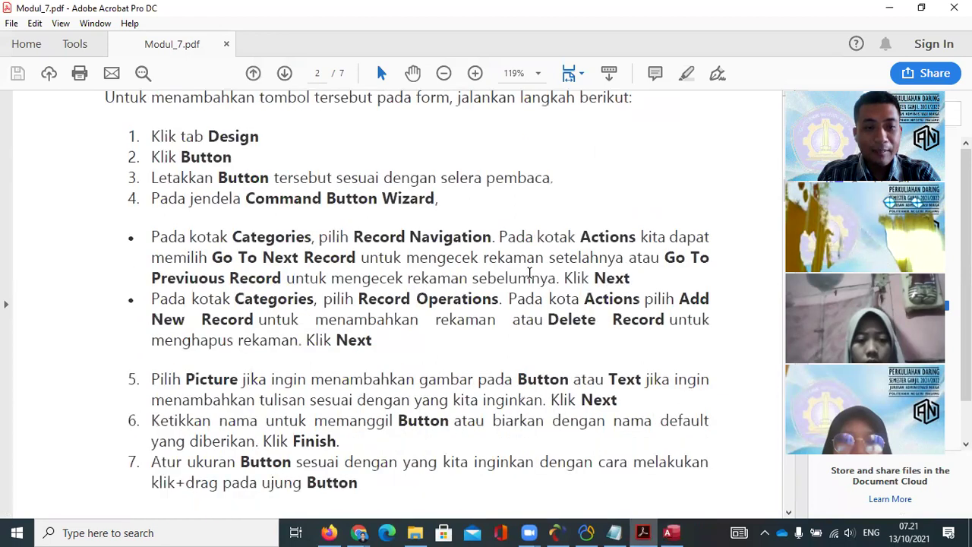
scroll(529, 272, "down", 5)
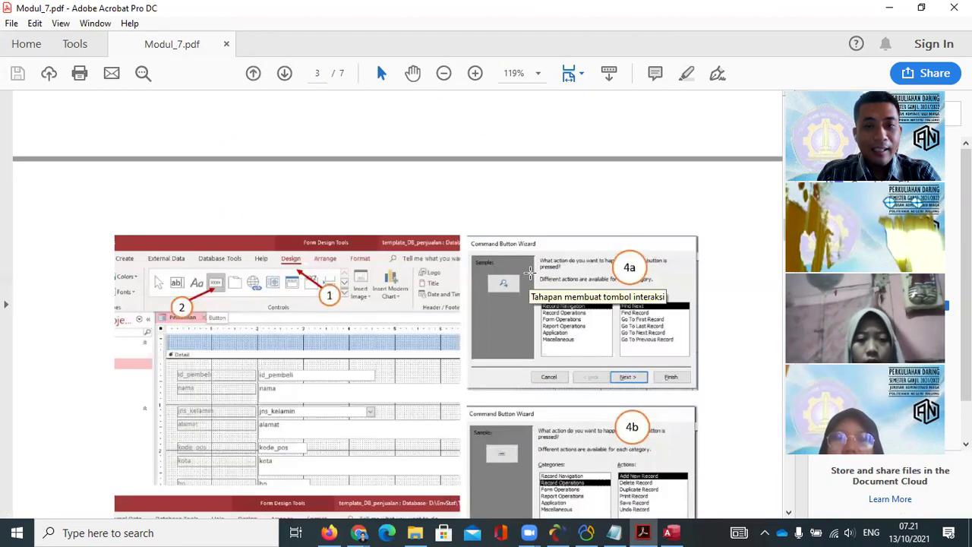
scroll(529, 272, "down", 10)
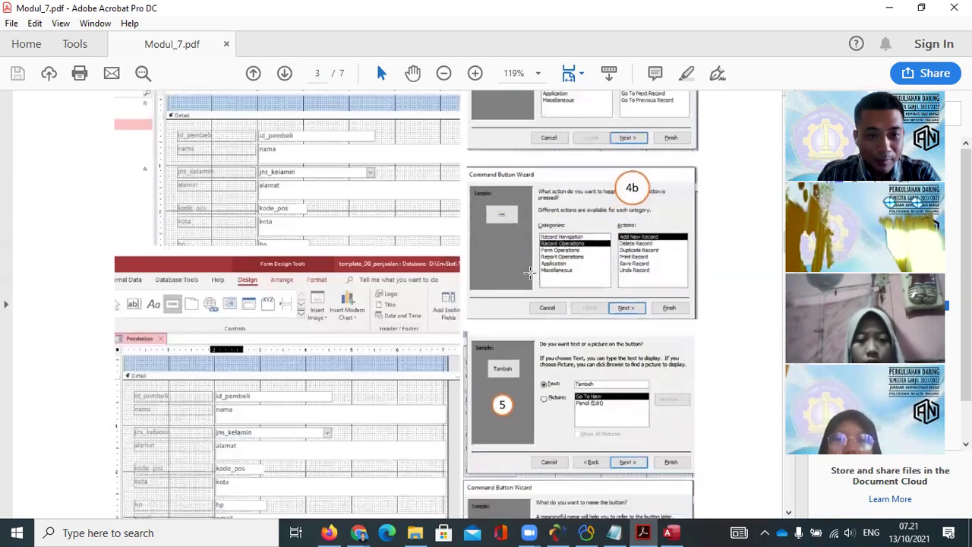
scroll(529, 274, "down", 8)
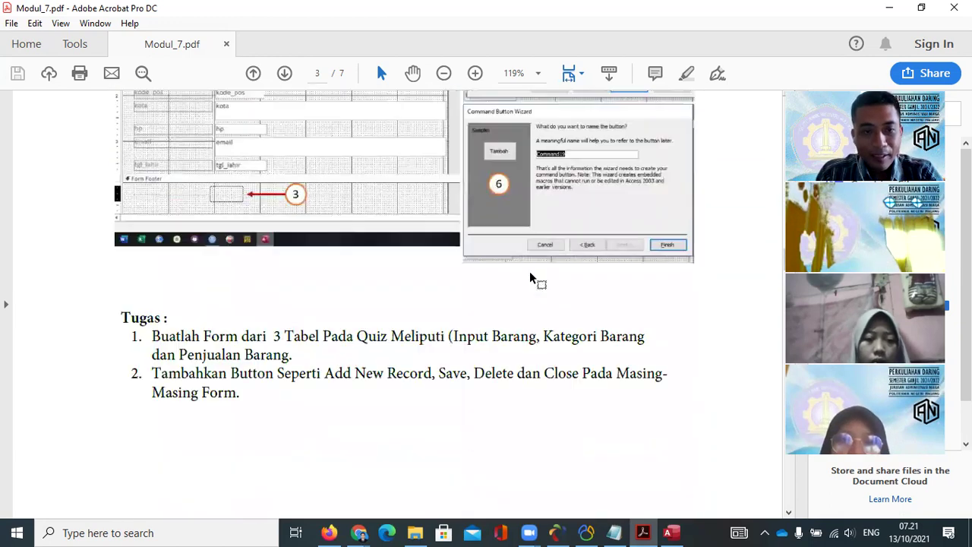
scroll(530, 278, "up", 10)
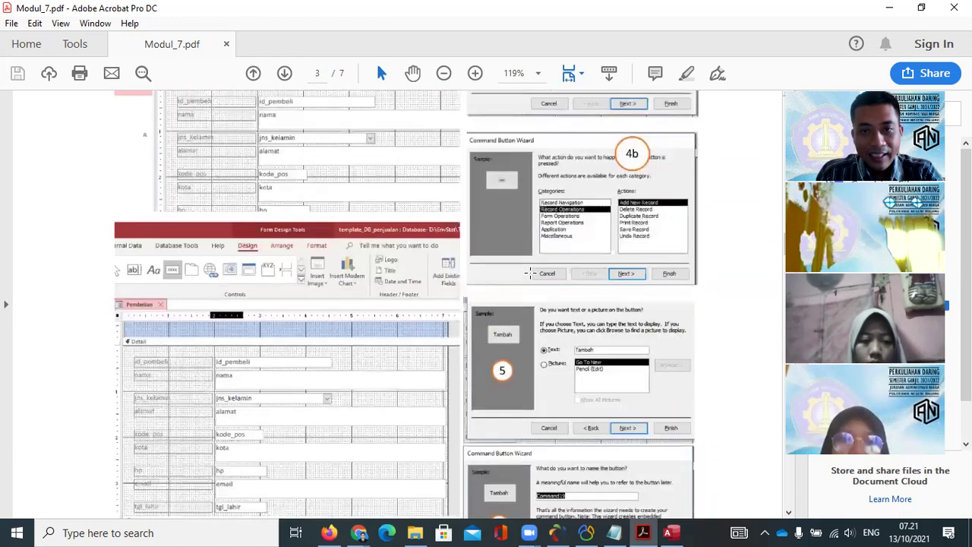
scroll(529, 274, "up", 5)
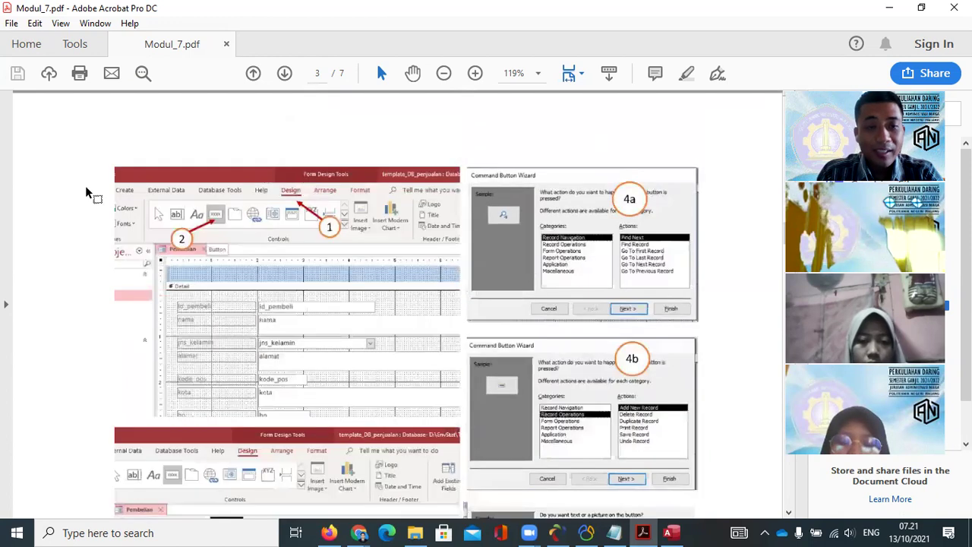
- Review the module's steps and Command Button Wizard illustrations for adding form buttons, through to the Tugas assignment
scroll(353, 211, "up", 8)
scroll(353, 211, "up", 6)
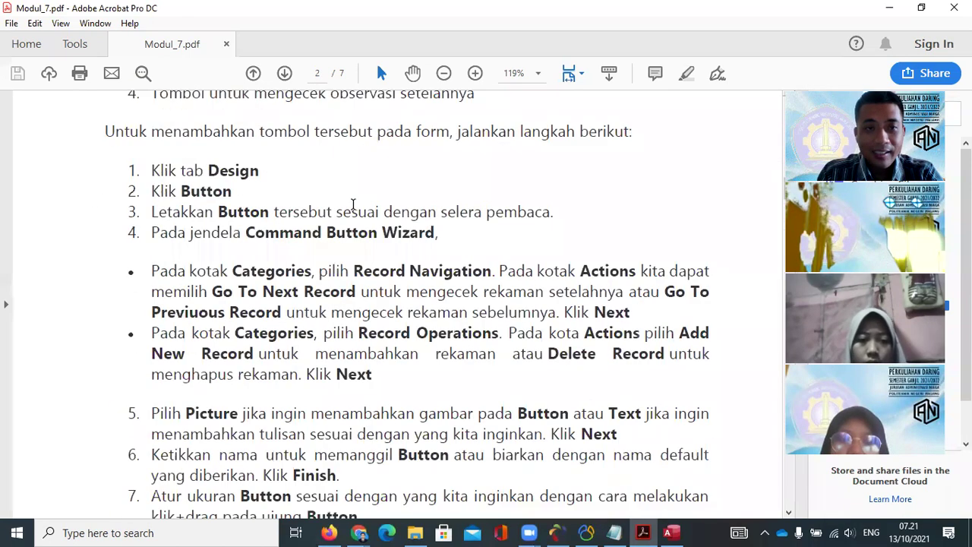
scroll(353, 205, "down", 6)
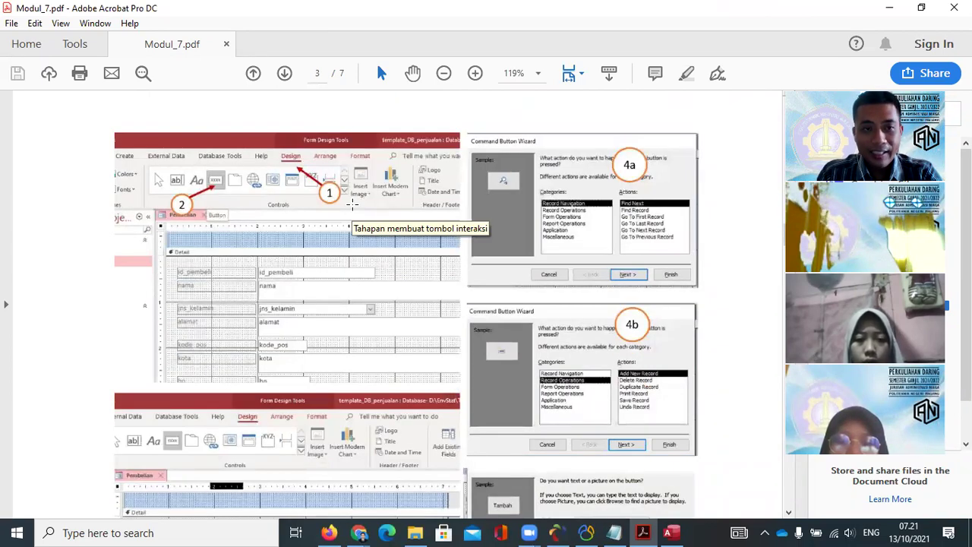
scroll(353, 204, "down", 5)
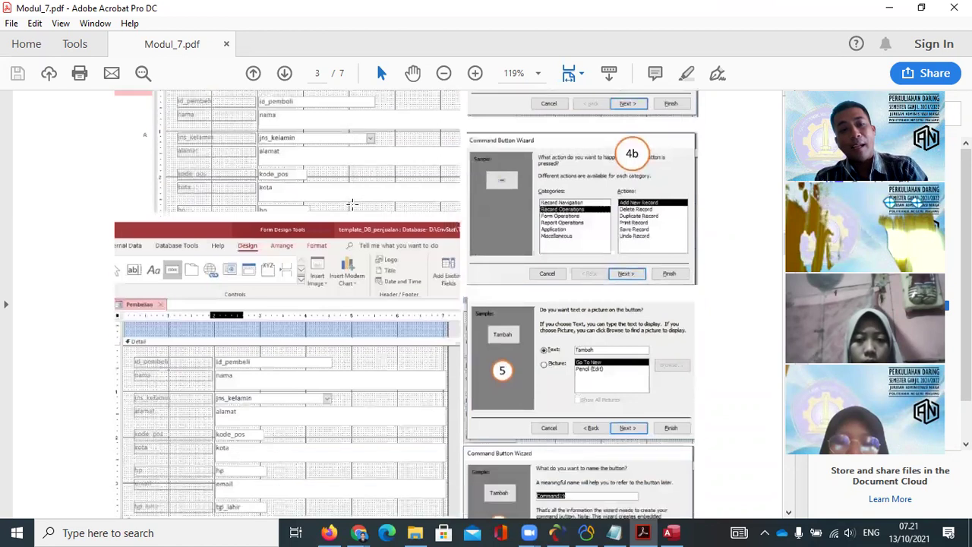
scroll(353, 203, "down", 2)
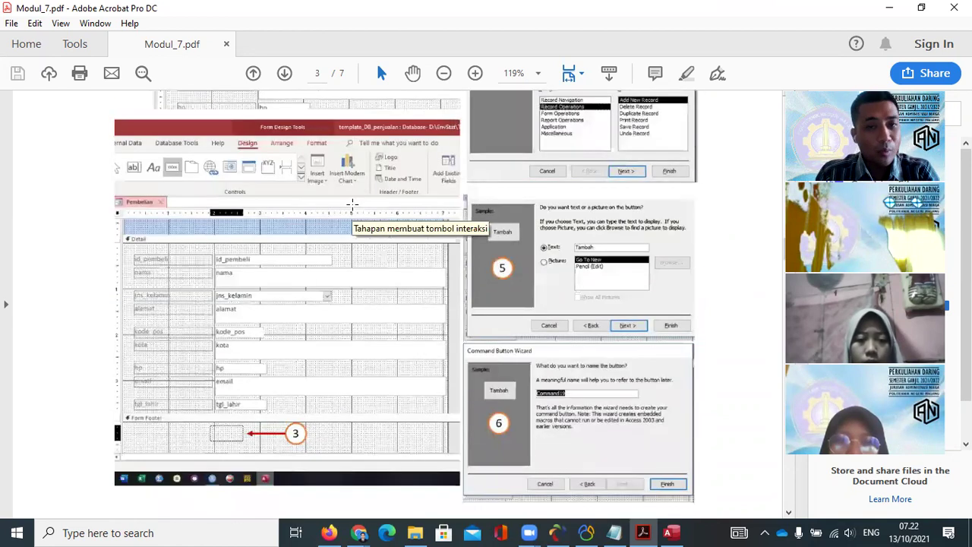
scroll(352, 203, "down", 5)
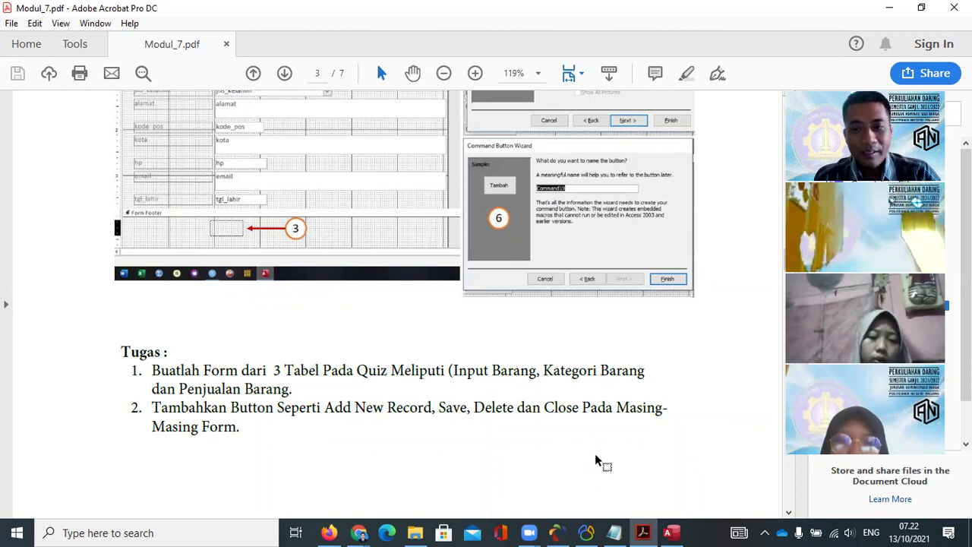
- Switch back to Access, open Form Pelanggan in Design View, and select its Detail section
left_click(672, 531)
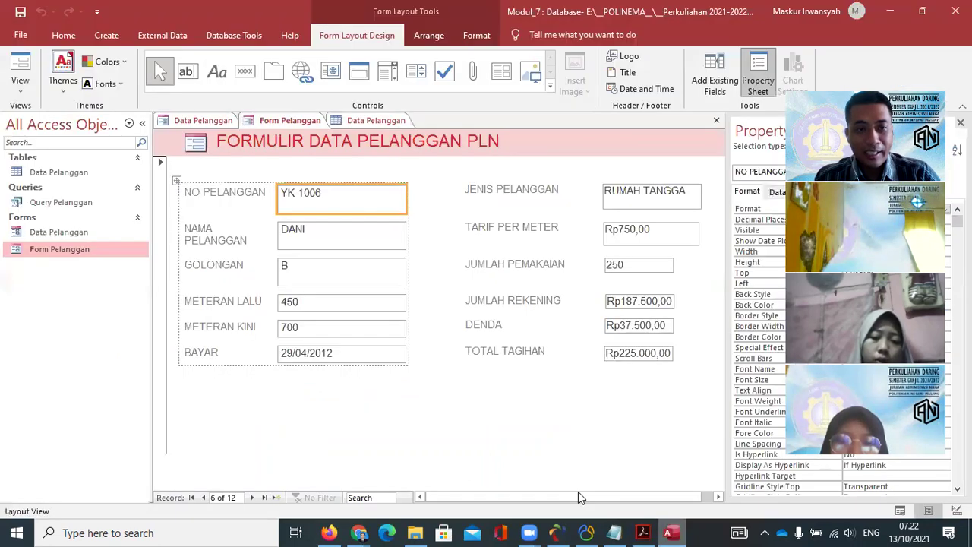
right_click(88, 249)
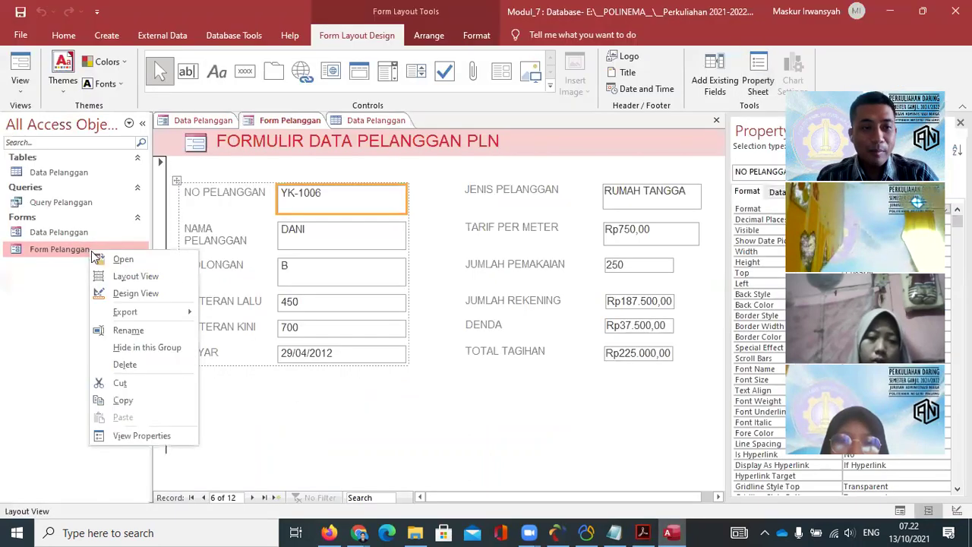
left_click(125, 290)
scroll(376, 334, "down", 1)
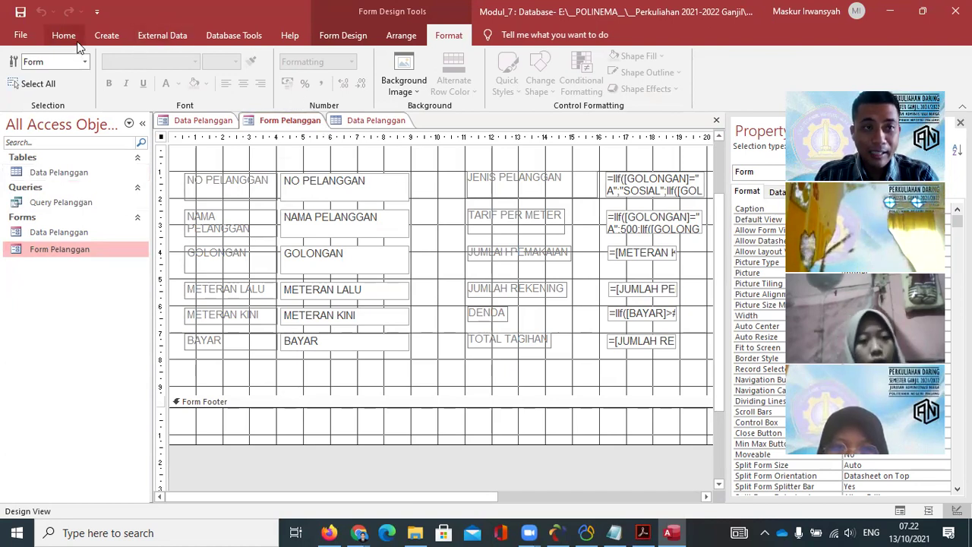
left_click(309, 381)
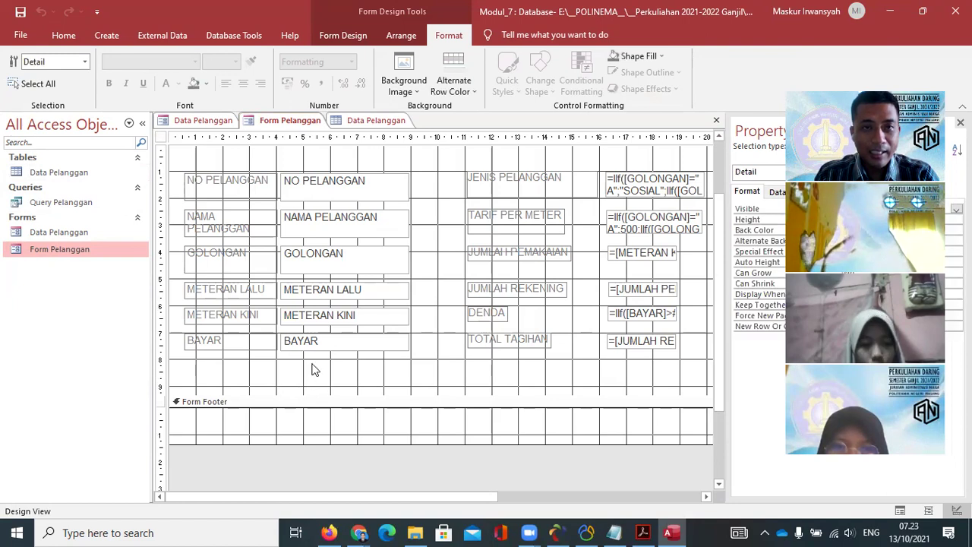
left_click(106, 40)
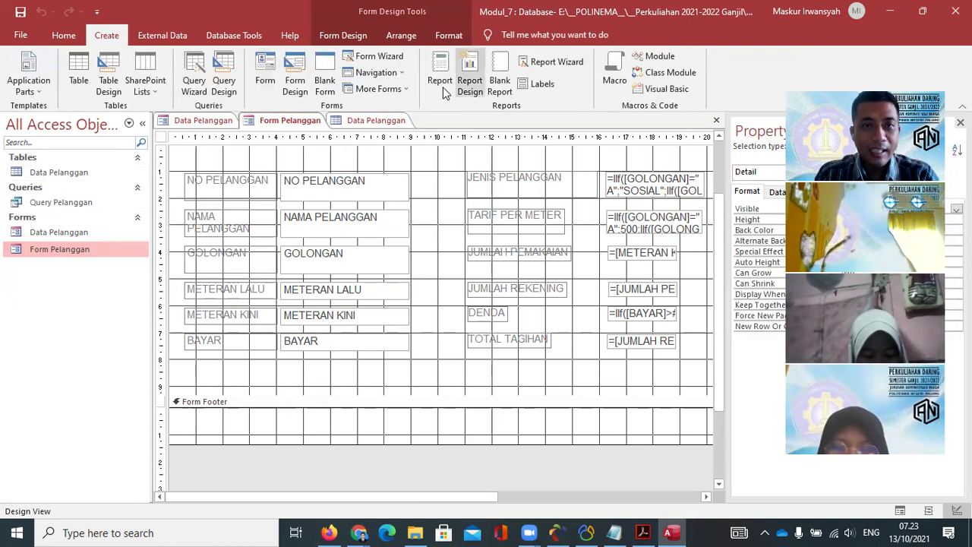
left_click(228, 36)
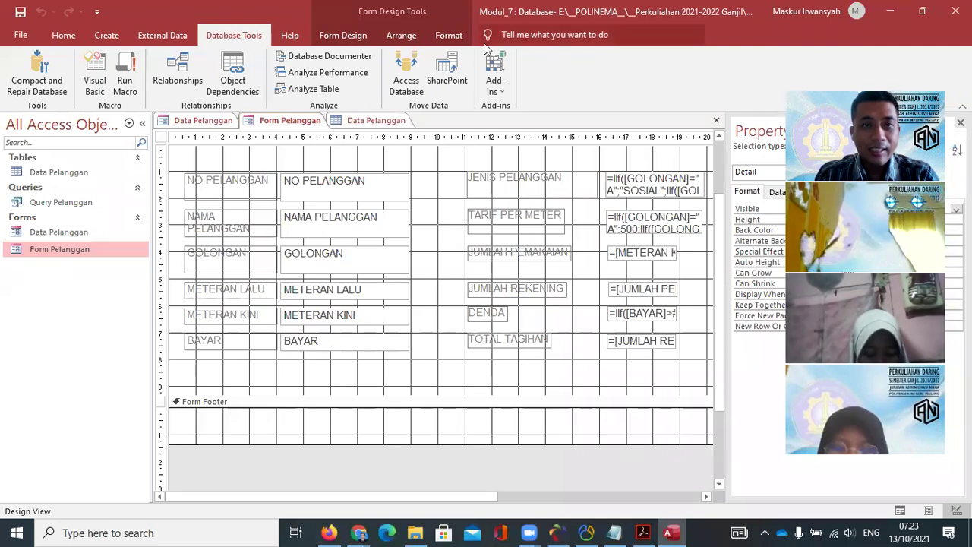
left_click(447, 36)
left_click(387, 39)
- Add a command button below the BAYAR label for the Record Operations action Add New Record, using the Go To New picture
left_click(343, 36)
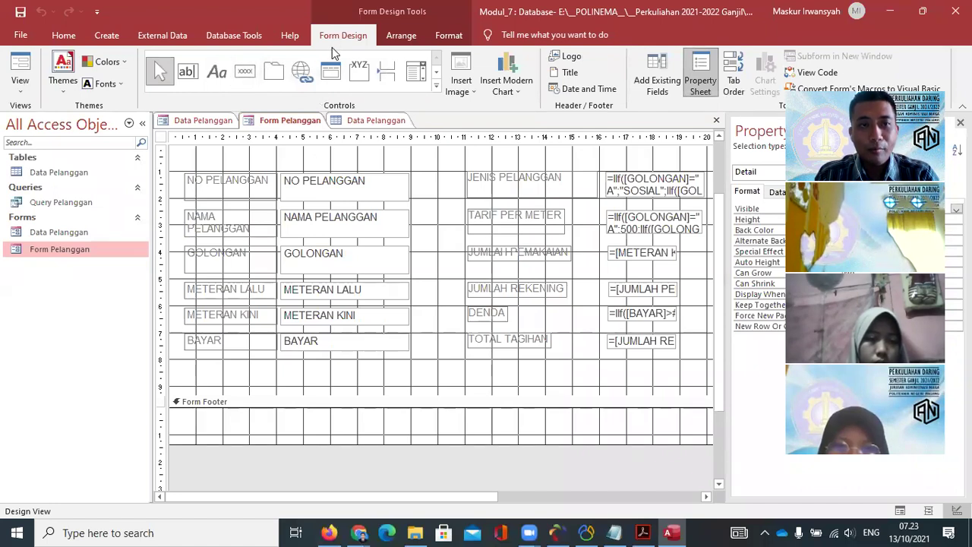
left_click(246, 72)
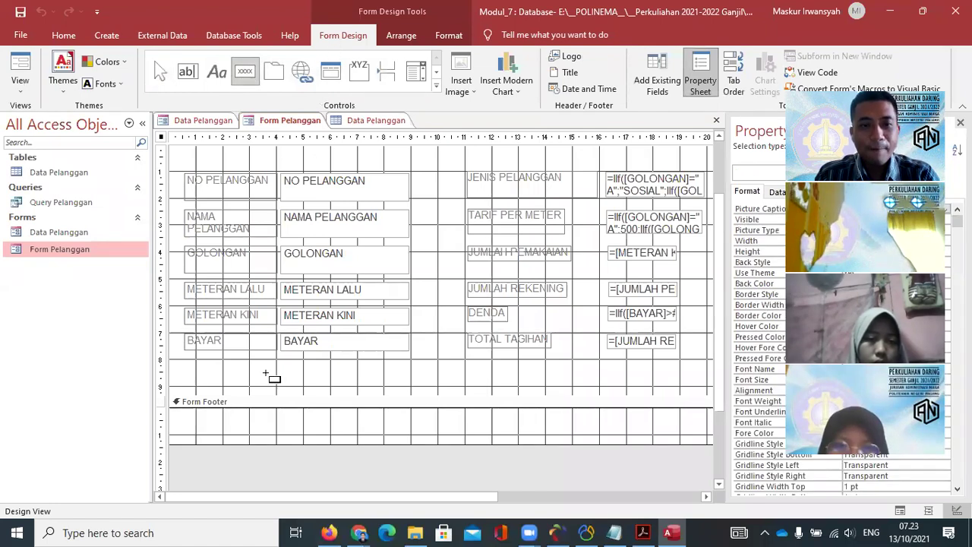
left_click_drag(183, 363, 249, 387)
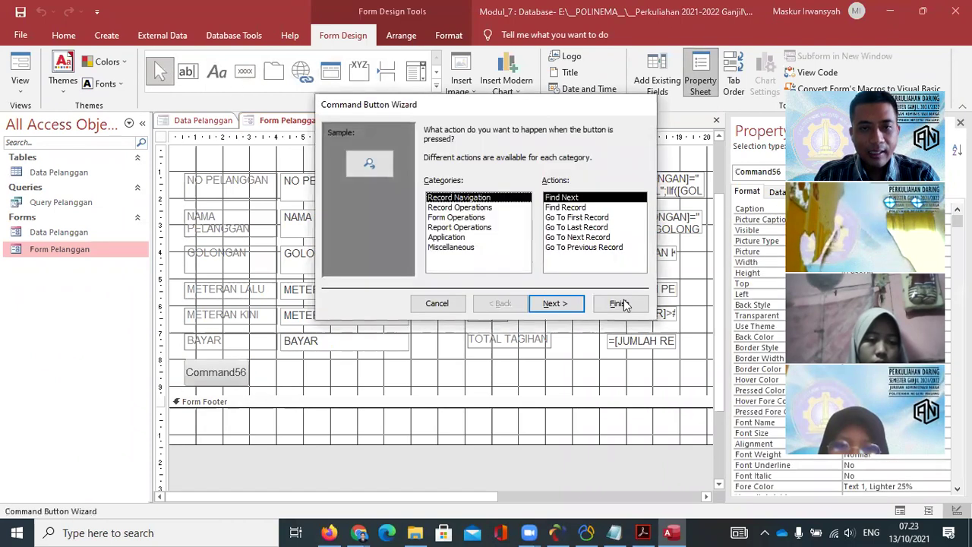
left_click(472, 209)
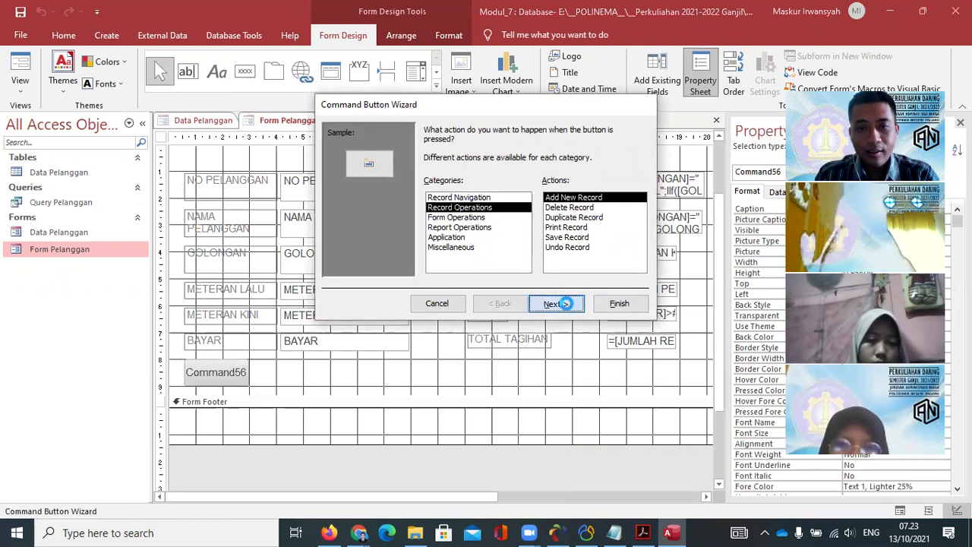
left_click(563, 303)
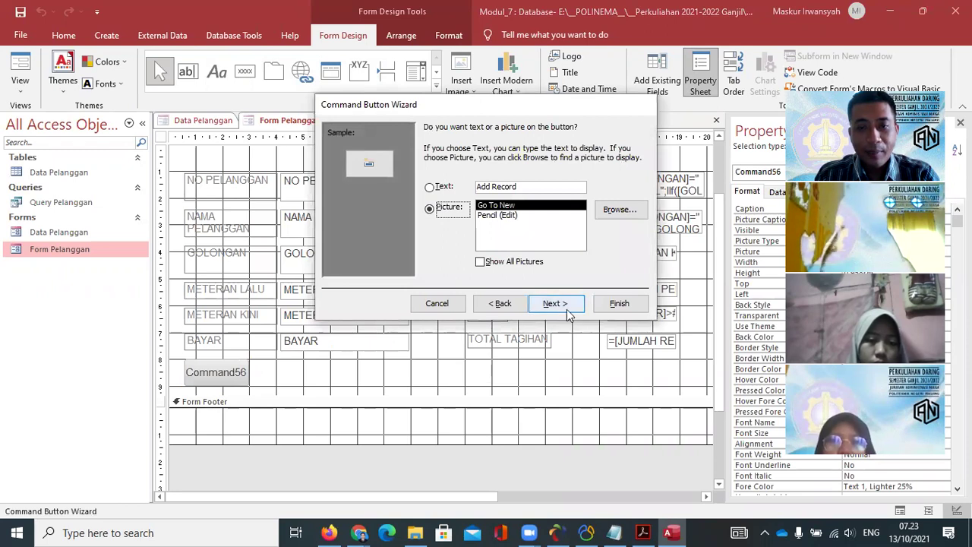
left_click(568, 306)
left_click(619, 304)
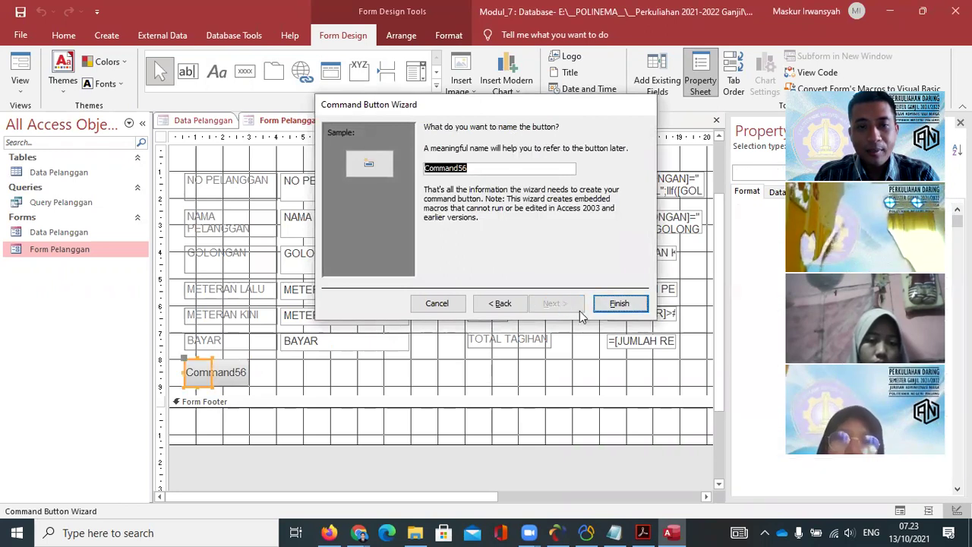
left_click(300, 383)
- Add a second command button beside the add-record button for the Record Operations action Save Record, using the Save Record picture
left_click(245, 71)
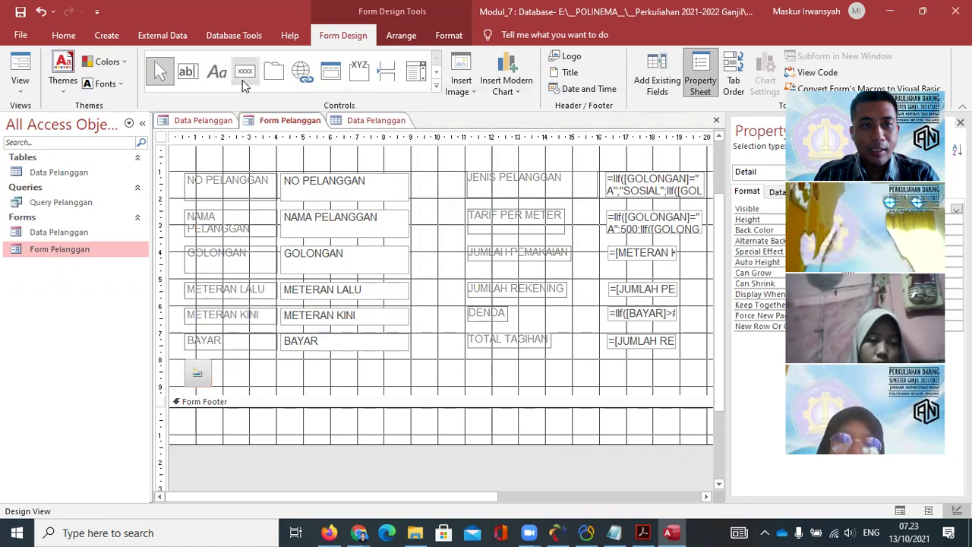
left_click_drag(223, 360, 263, 385)
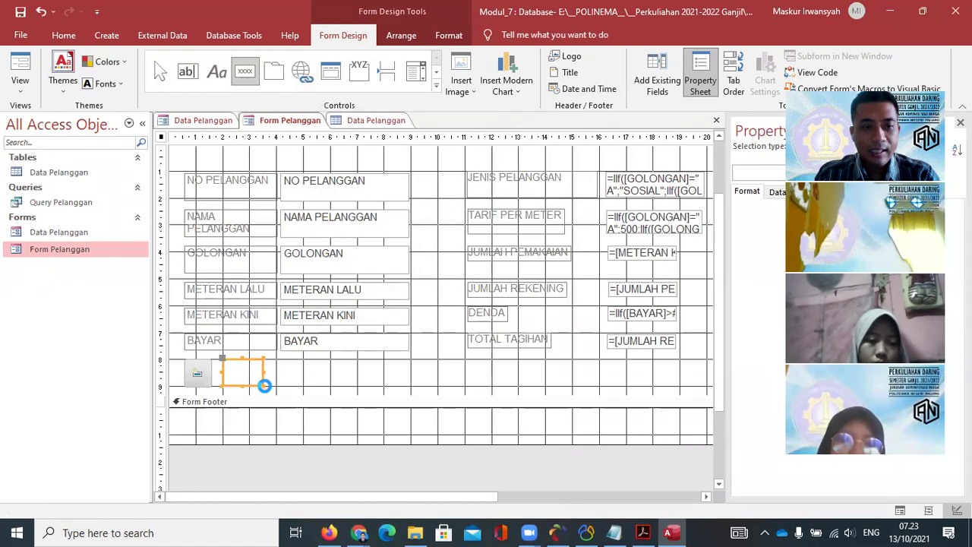
left_click(475, 209)
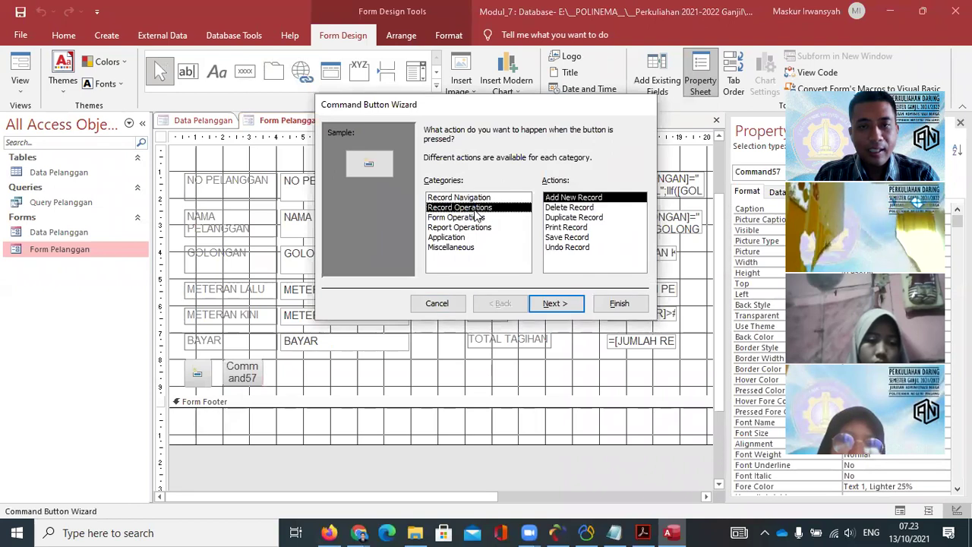
left_click(558, 238)
left_click(555, 303)
left_click(558, 304)
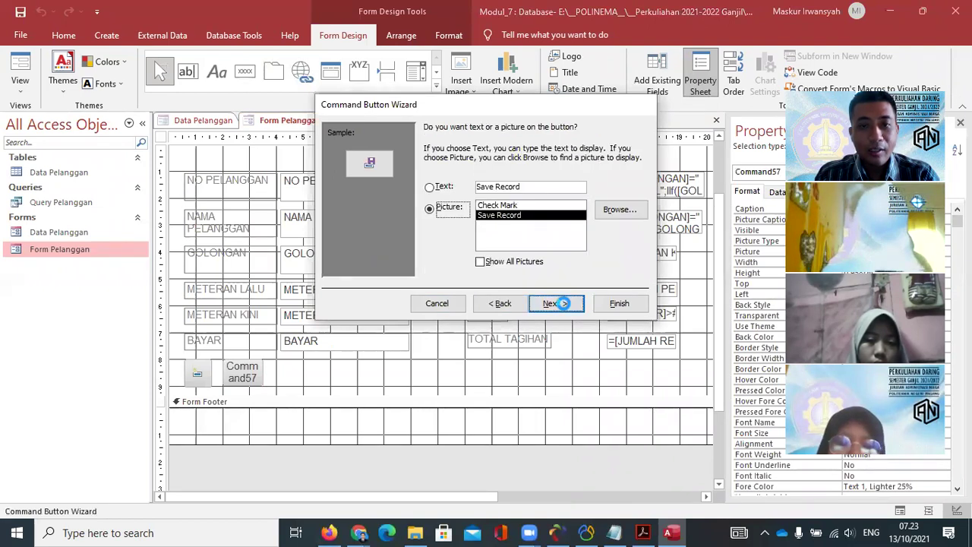
left_click(626, 309)
left_click(286, 366)
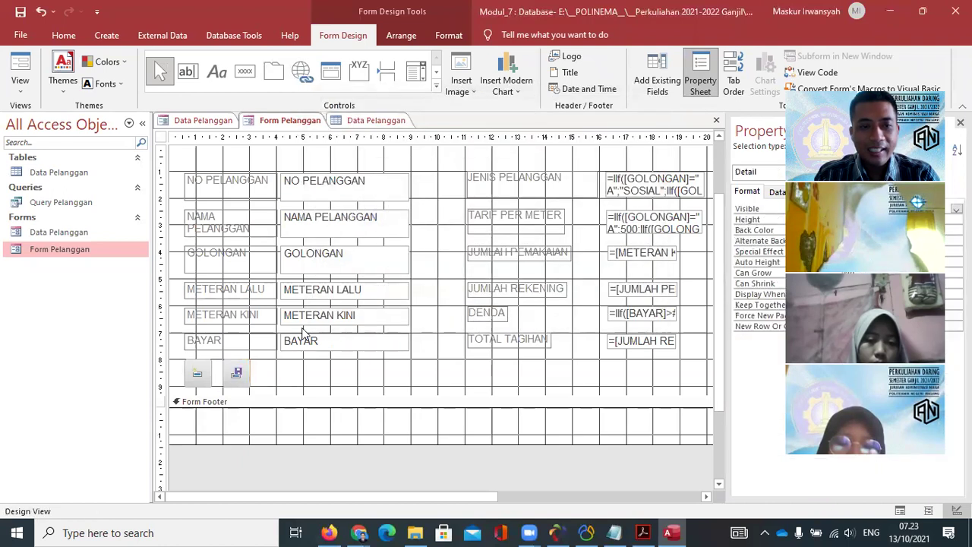
- Add a third command button beside the save button for the Record Operations action Delete Record, using the Delete Record picture
left_click(243, 73)
left_click_drag(257, 361, 296, 384)
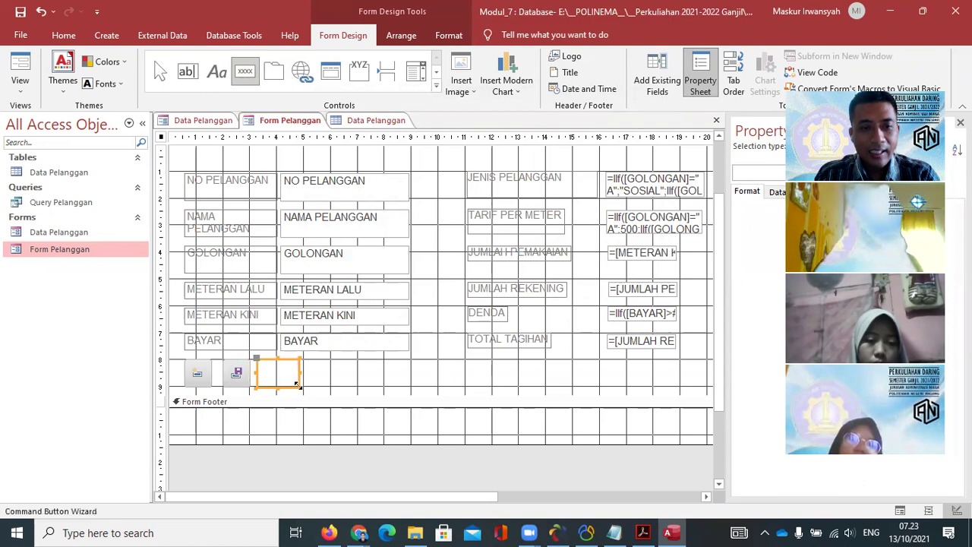
left_click(456, 217)
left_click(460, 207)
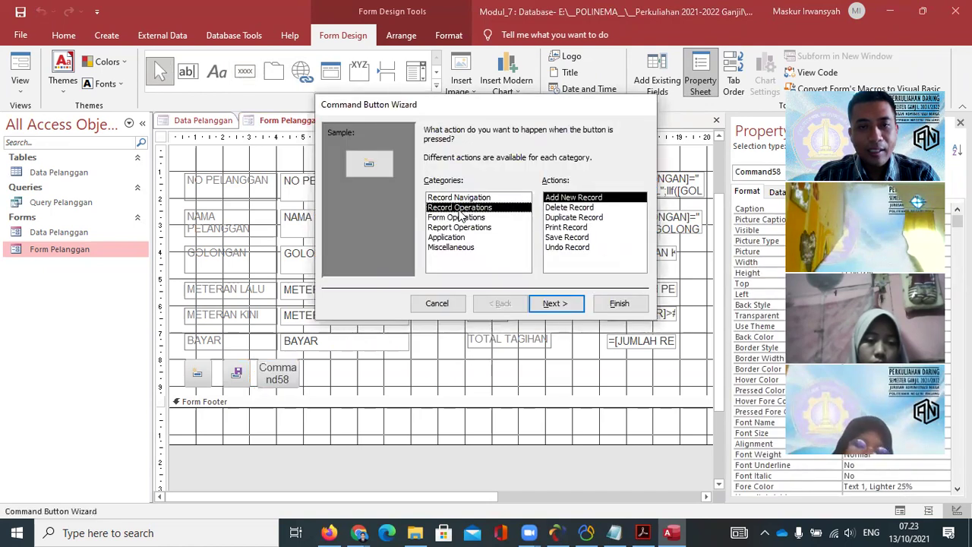
left_click(568, 208)
left_click(554, 303)
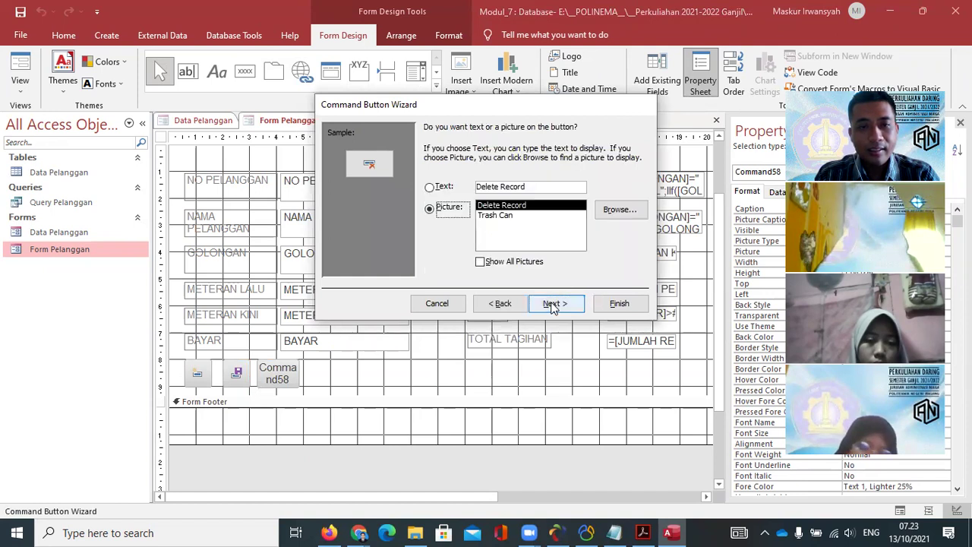
left_click(553, 304)
left_click(604, 306)
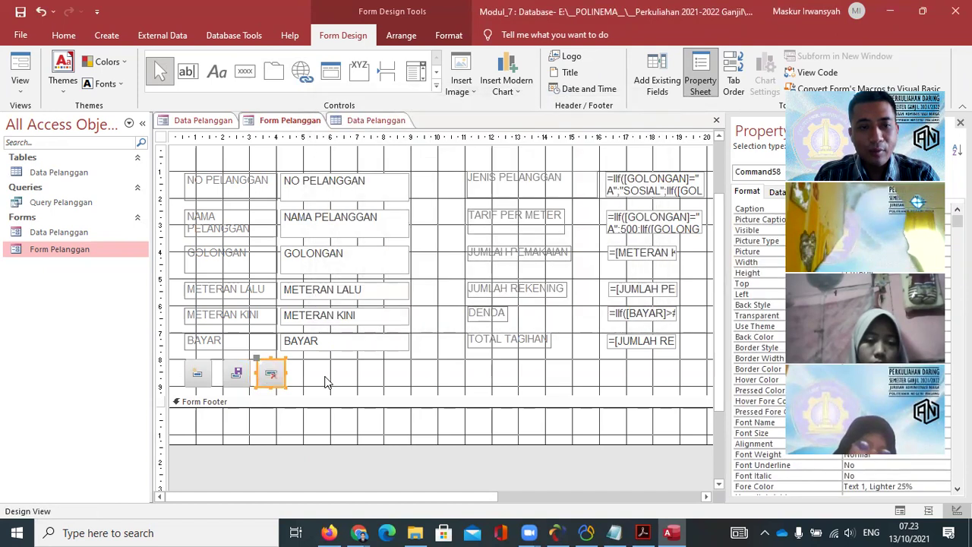
left_click(326, 382)
- Add a fourth command button beside the delete button for the Form Operations action Close Form, keeping the default picture and name
left_click(245, 73)
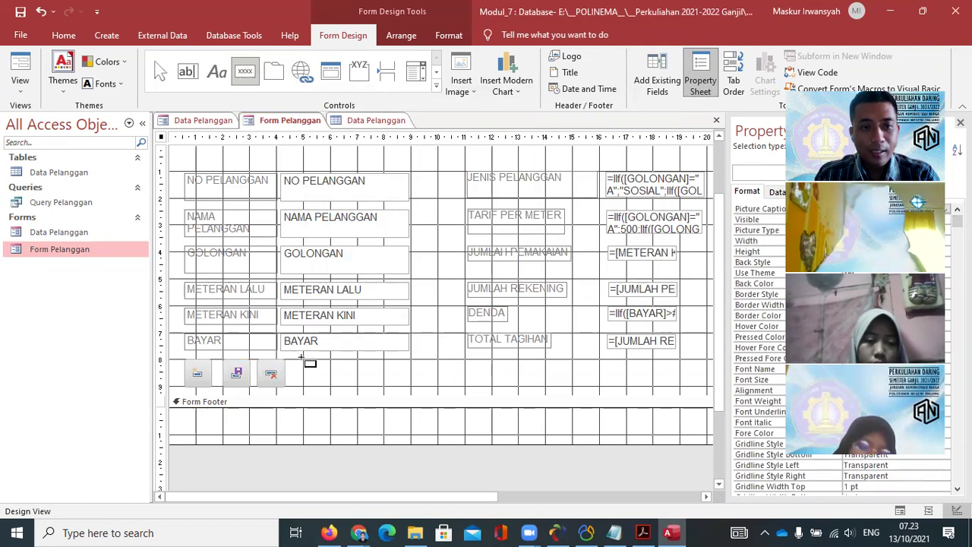
left_click_drag(302, 358, 339, 386)
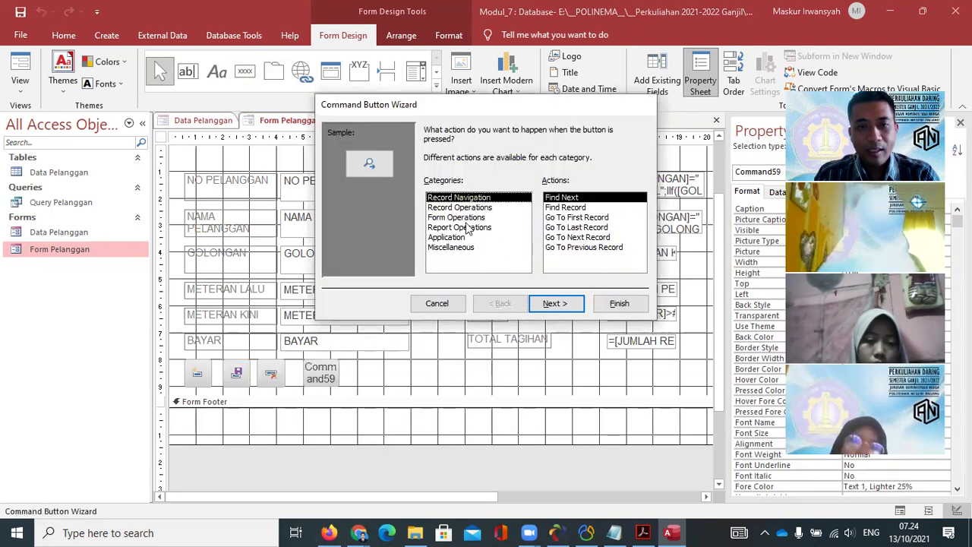
left_click(454, 218)
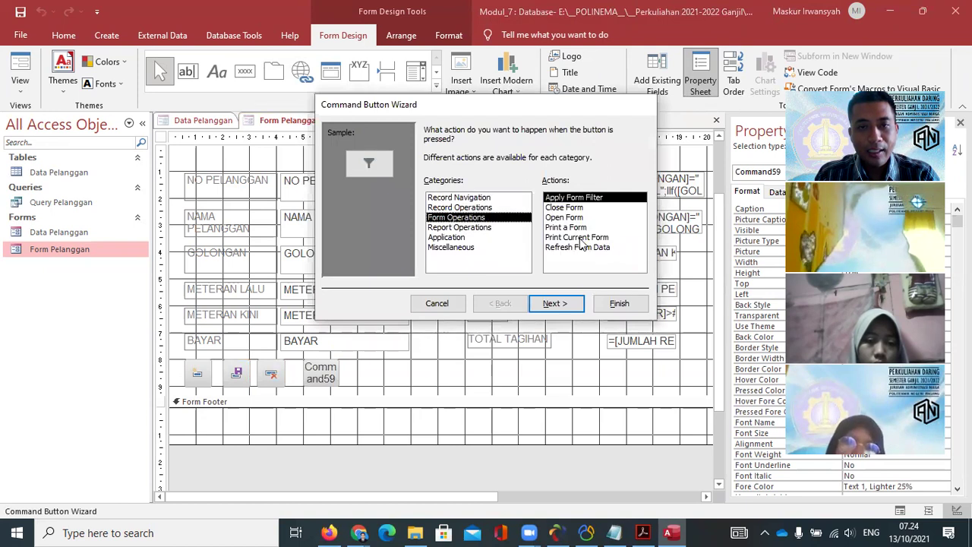
left_click(566, 209)
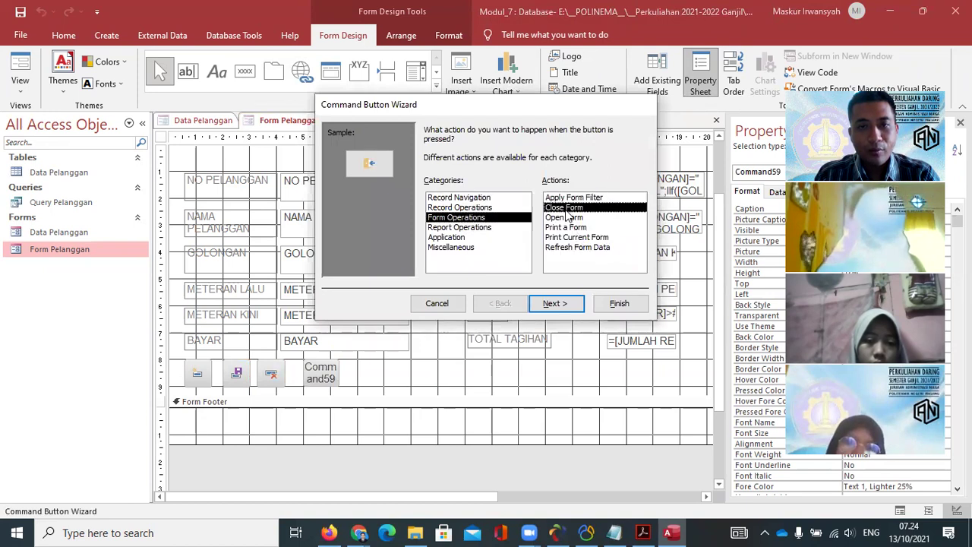
left_click(563, 303)
left_click(565, 303)
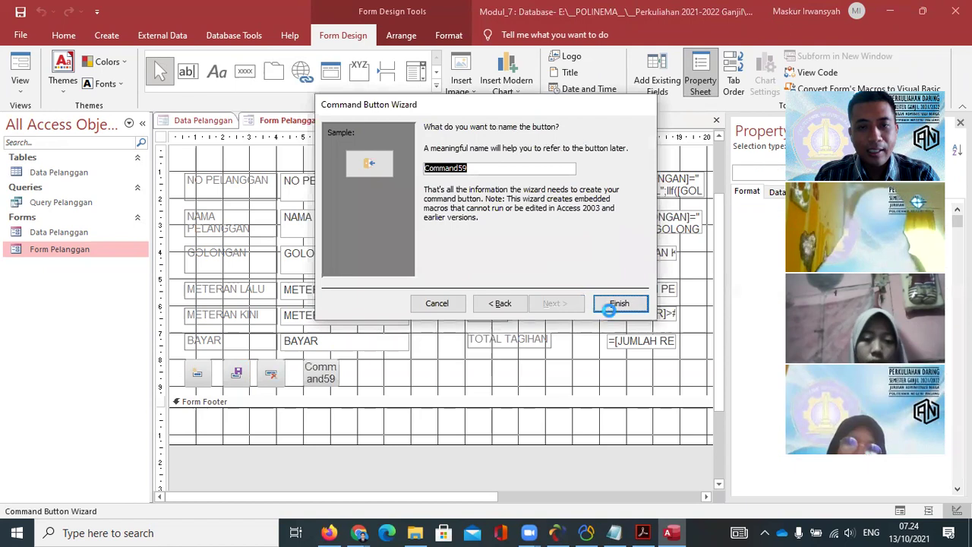
left_click(614, 305)
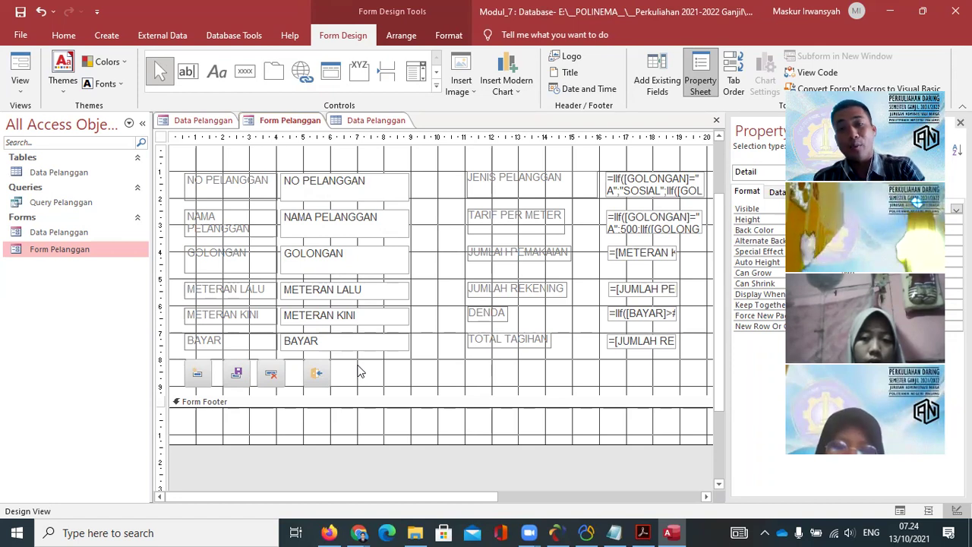
- Show Form Pelanggan in Form View and start a new blank record with the form's add-record button
double_click(91, 251)
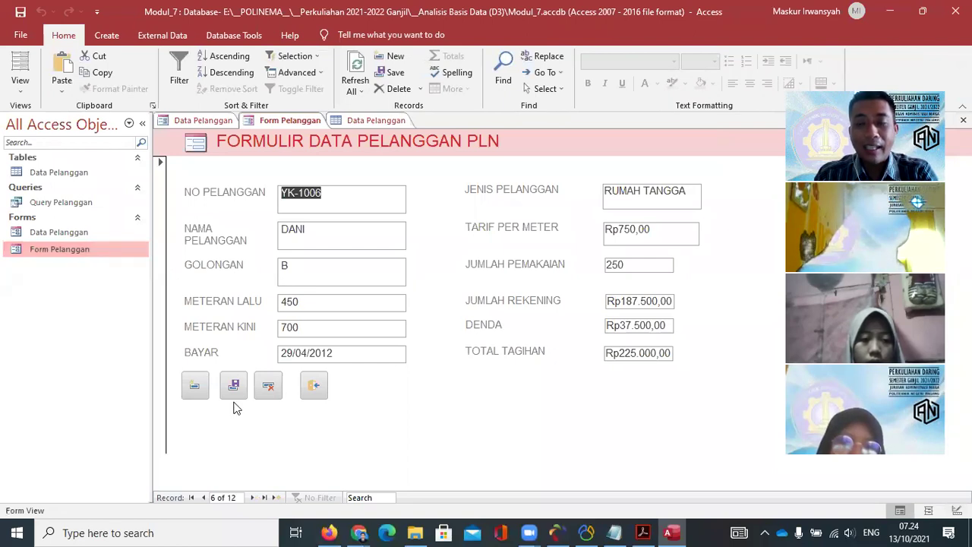
left_click(194, 387)
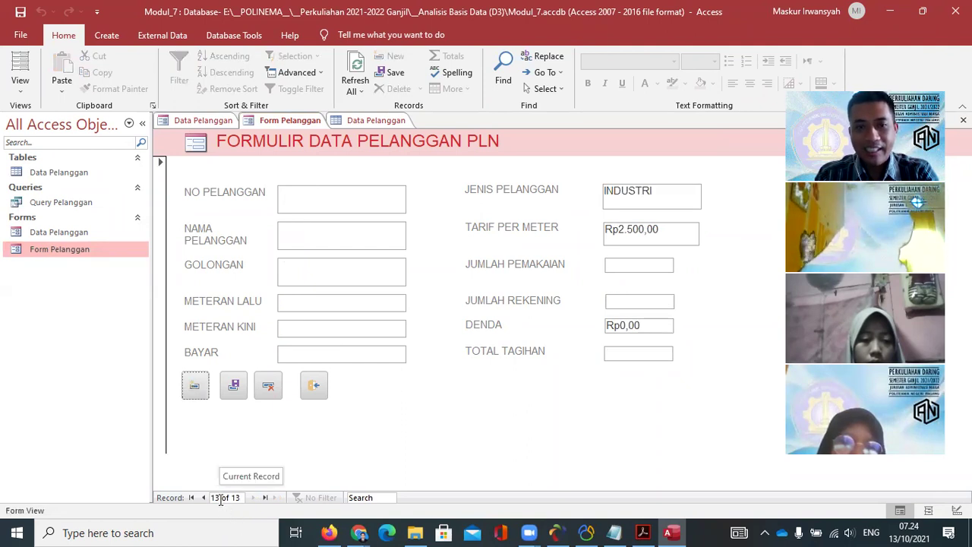
left_click(308, 194)
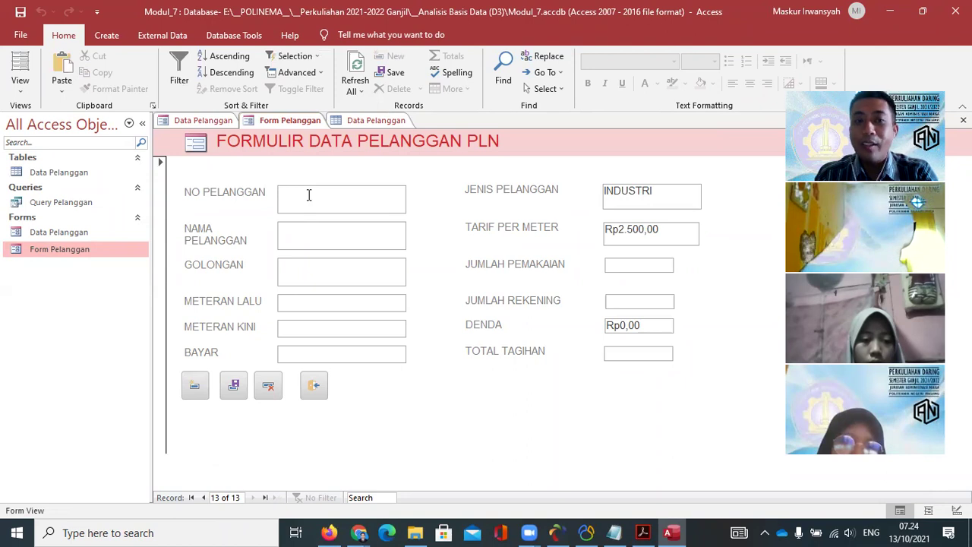
- Copy the last customer number from the Data Pelanggan table into NO PELANGGAN and advance it by one
left_click(352, 122)
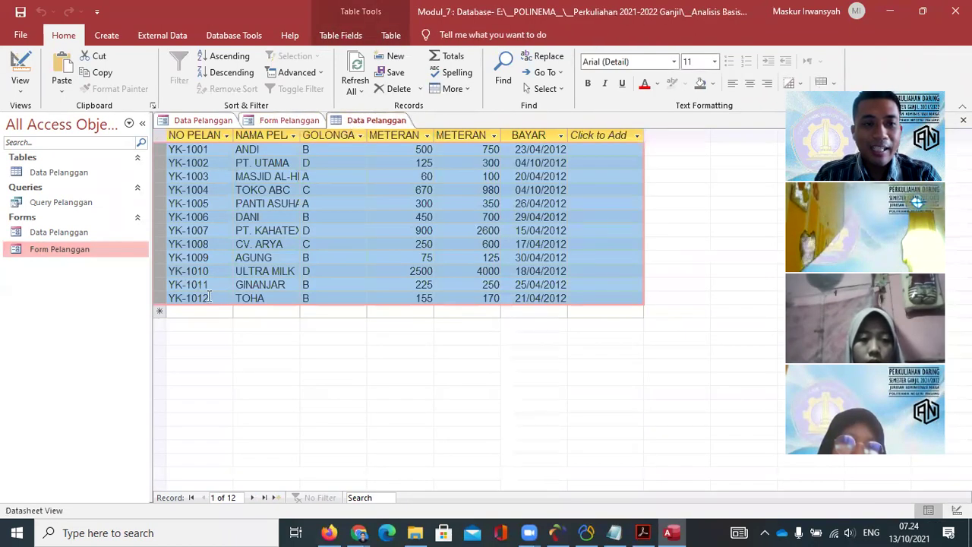
double_click(212, 298)
left_click_drag(213, 298, 166, 298)
key("ctrl+c")
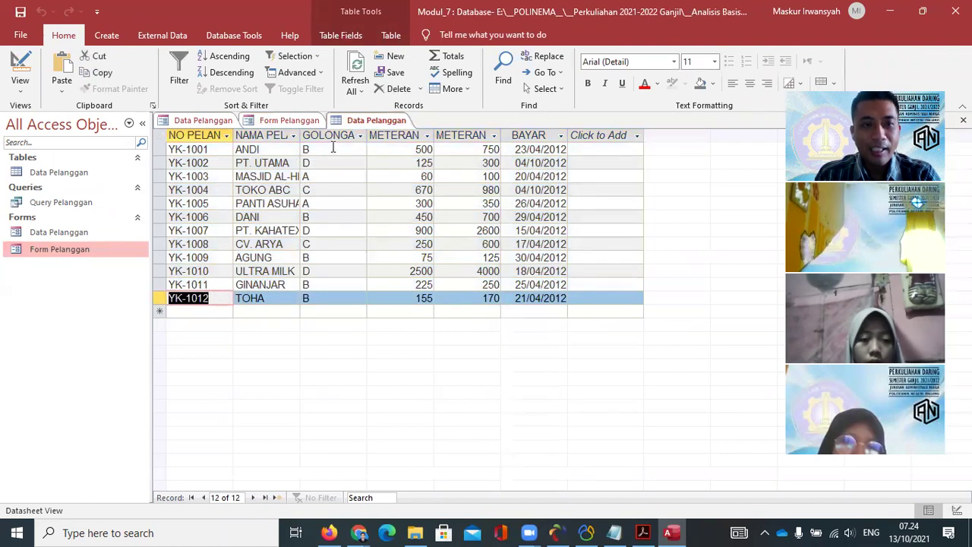
left_click(284, 120)
key("ctrl+v")
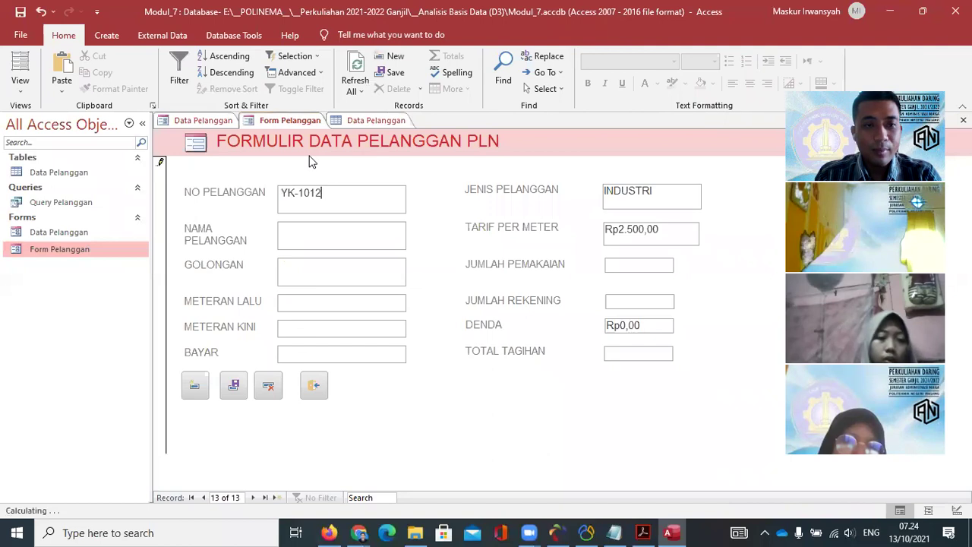
key("BackSpace")
type("3")
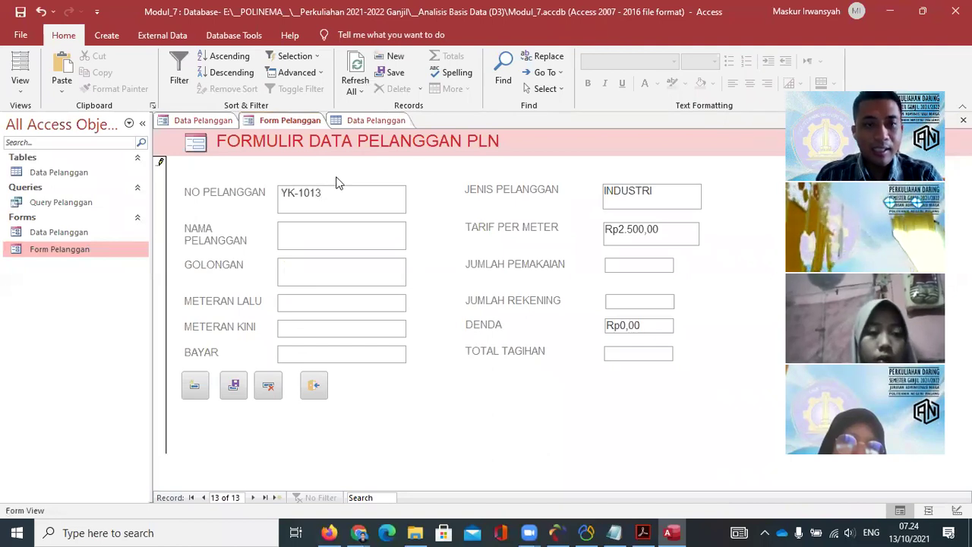
- Close the Data Pelanggan form's design without saving its changes
left_click(334, 230)
left_click(348, 122)
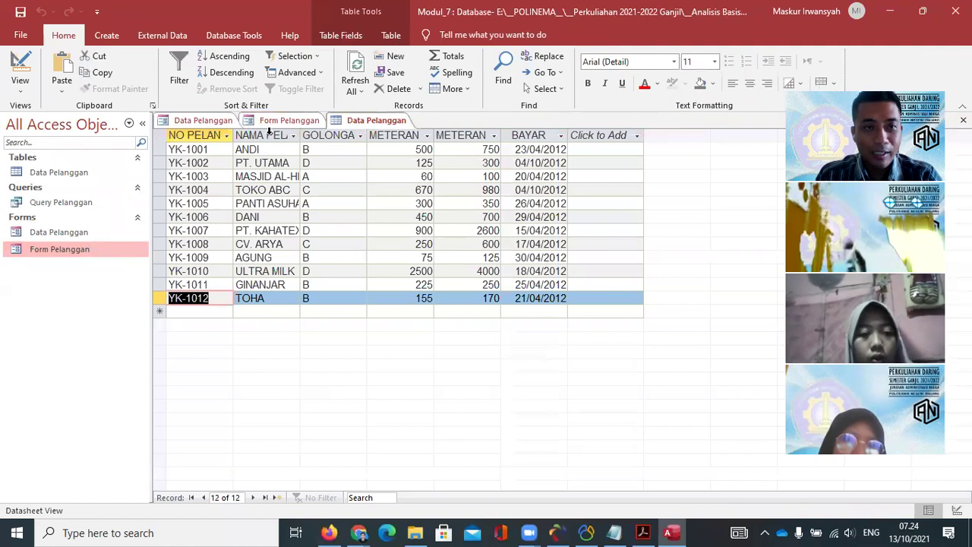
left_click(214, 123)
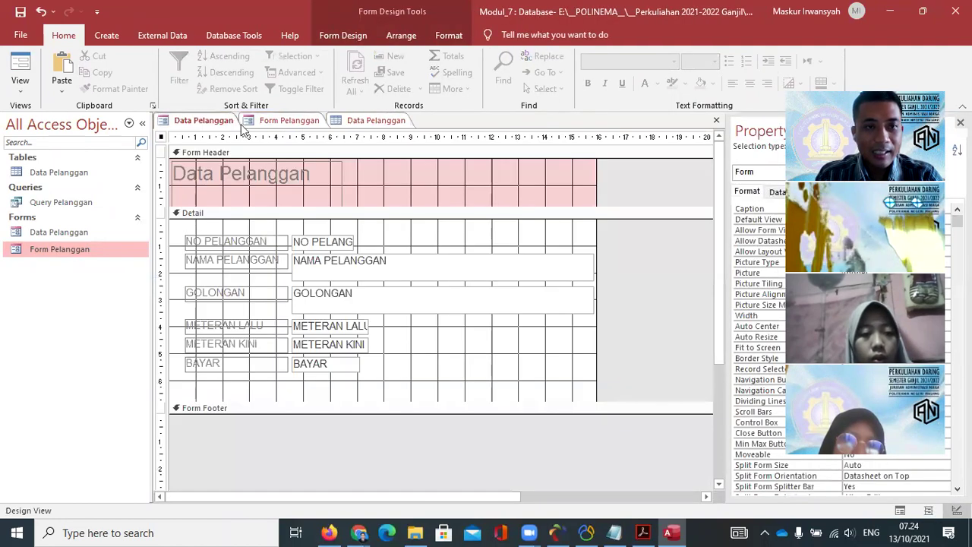
right_click(231, 127)
left_click(258, 150)
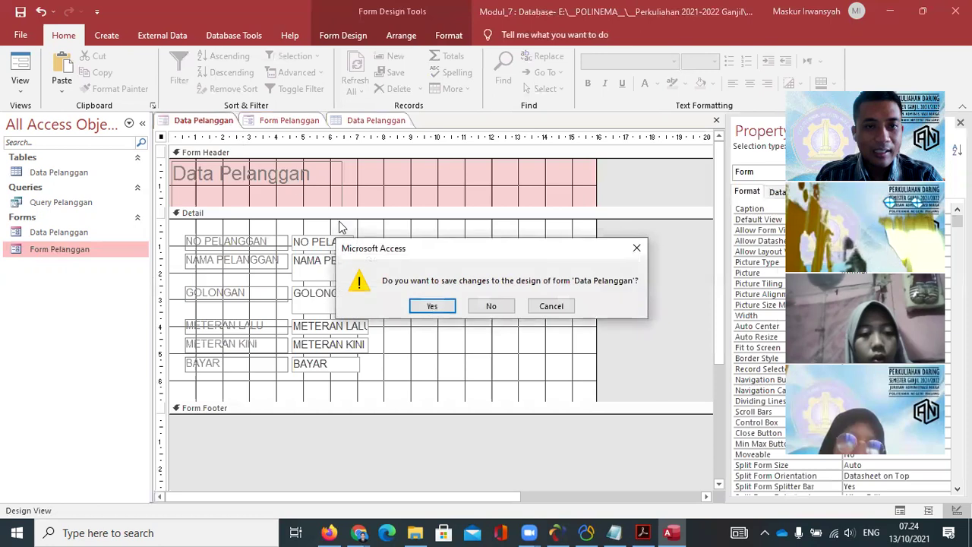
left_click(491, 306)
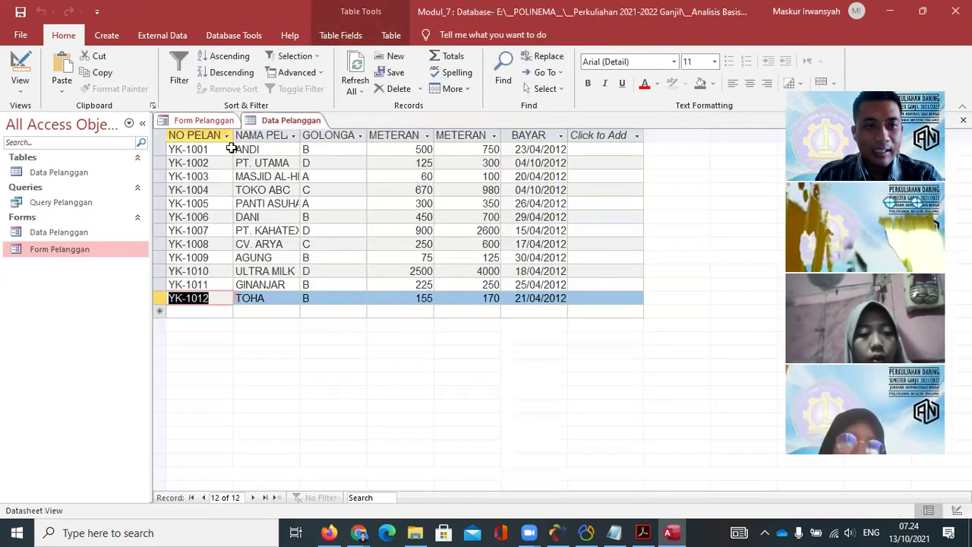
- Enter the customer's name in NAMA PELANGGAN and set GOLONGAN to A for the new record
left_click(204, 122)
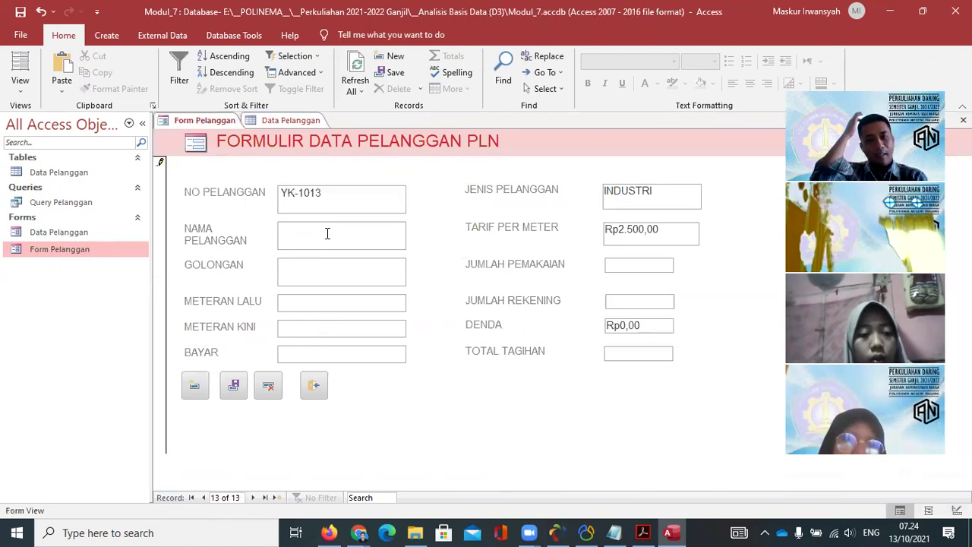
type("Susanti")
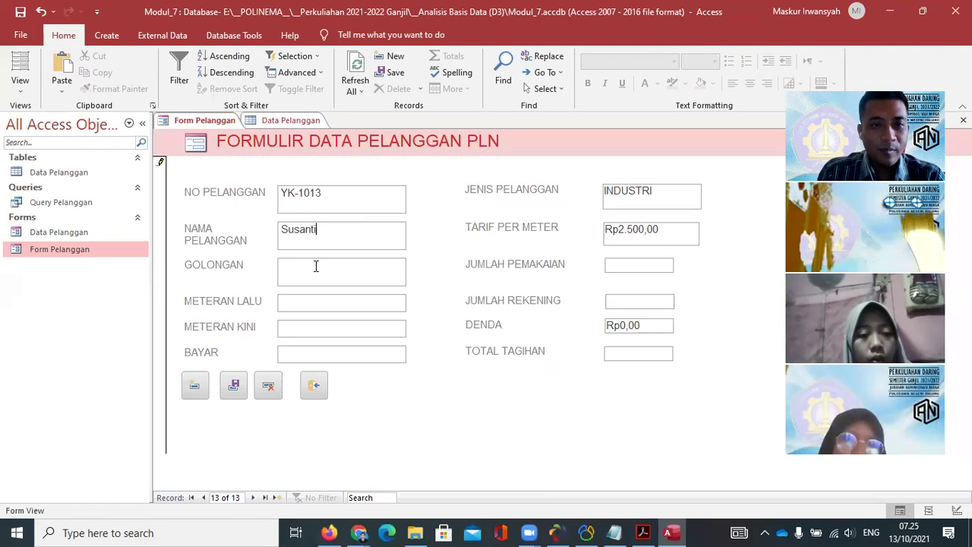
left_click(316, 265)
left_click(291, 120)
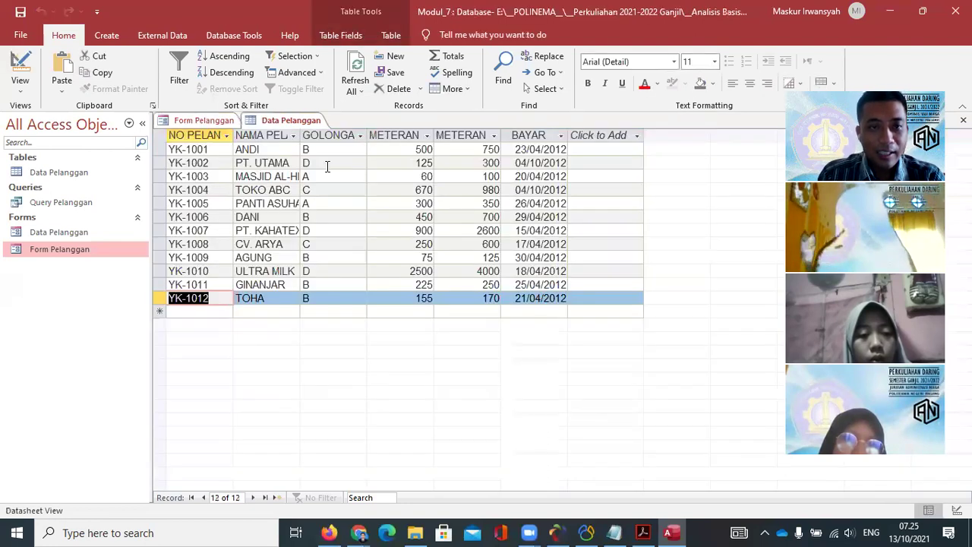
left_click(202, 120)
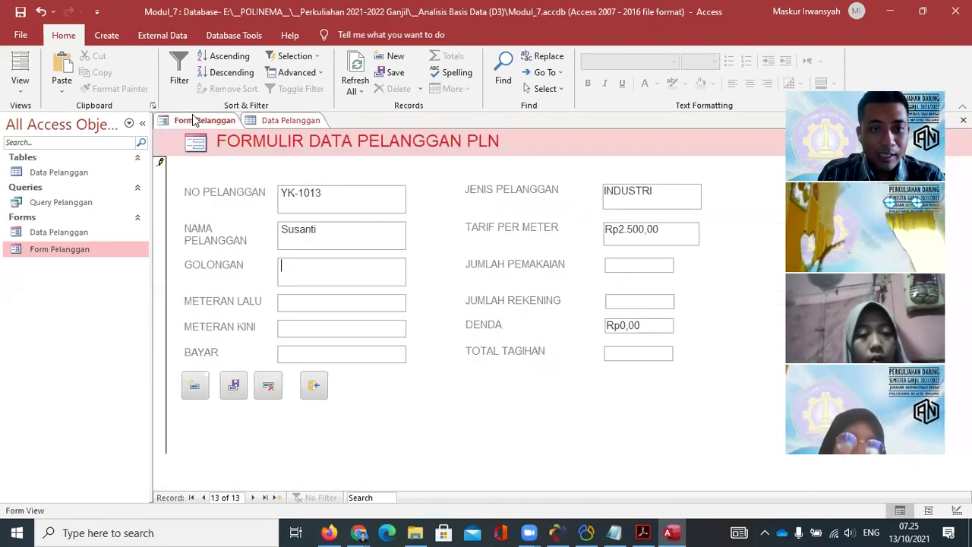
- Set METERAN LALU to 1000 and METERAN KINI to 2000 for the new record
left_click(337, 302)
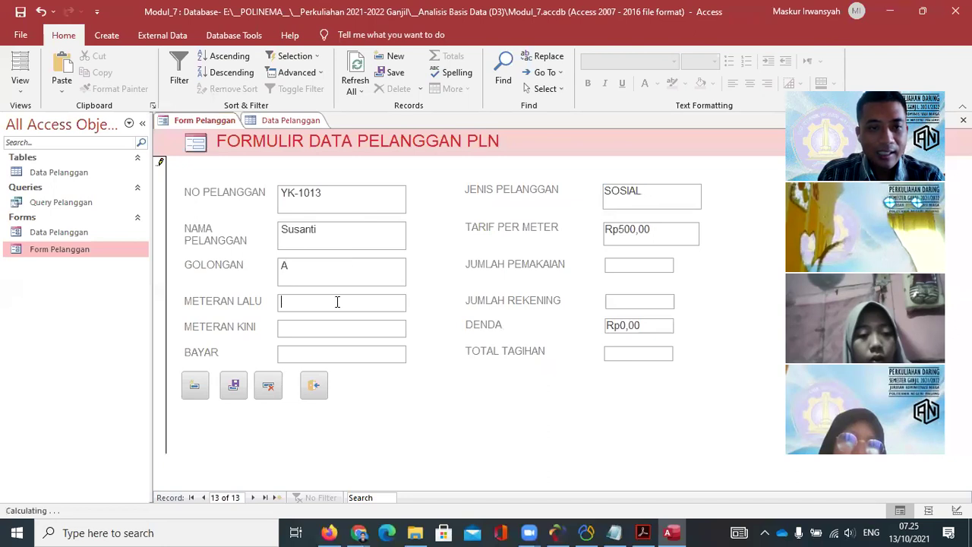
left_click(281, 124)
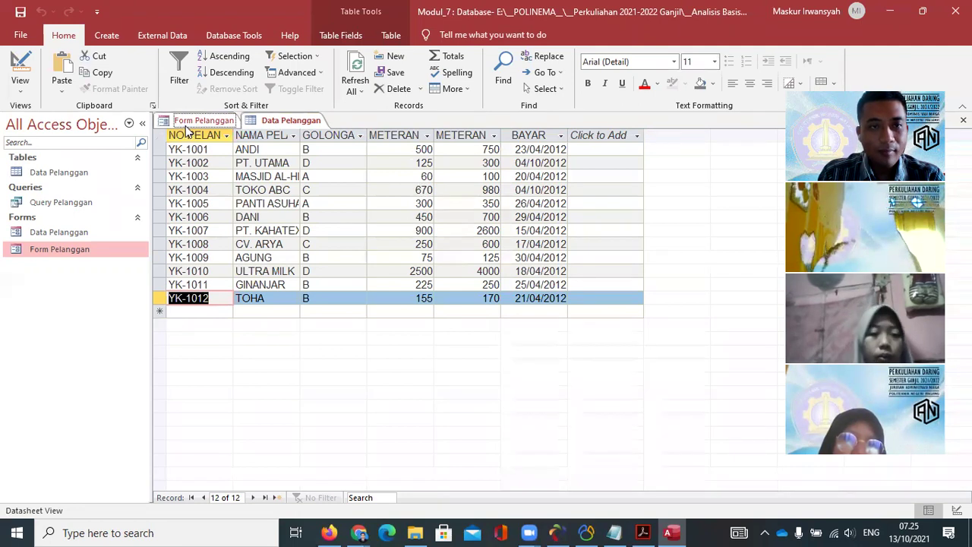
left_click(203, 120)
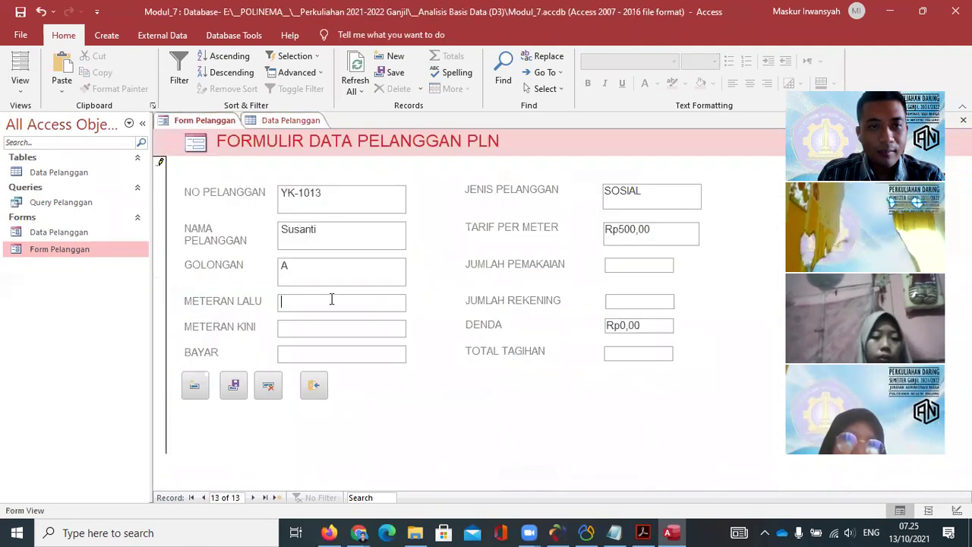
left_click(382, 328)
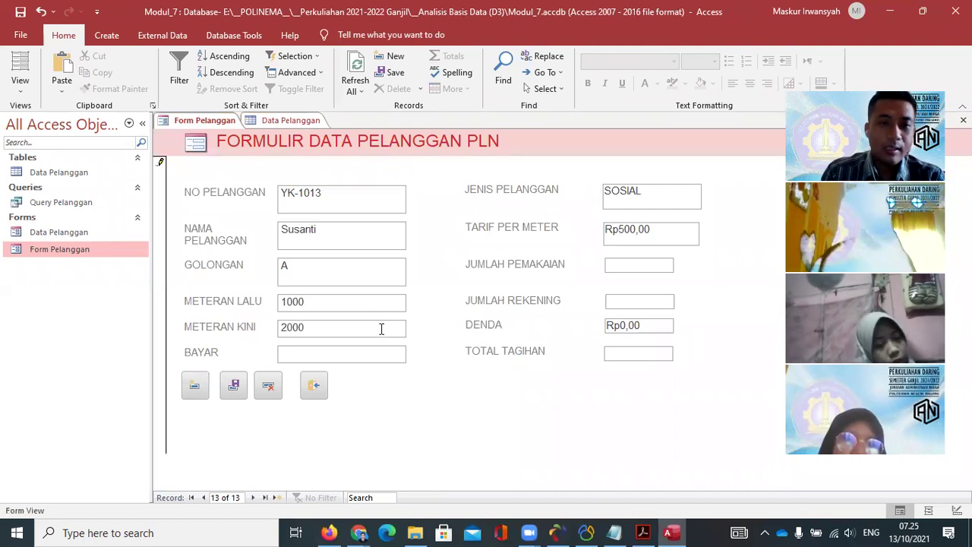
- Set the BAYAR date to 13/10/2021 and save the record with the form's own save button
left_click(366, 352)
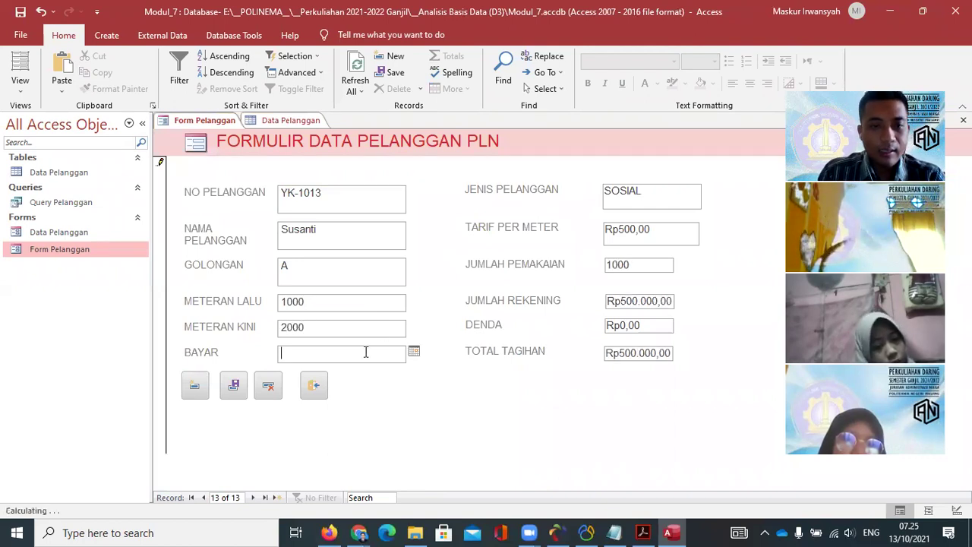
left_click(414, 350)
left_click(343, 415)
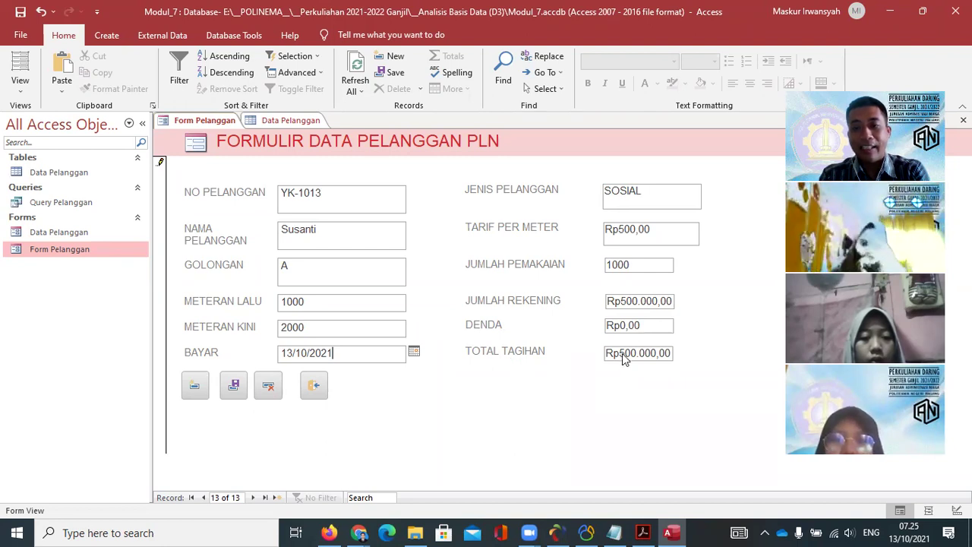
left_click(235, 386)
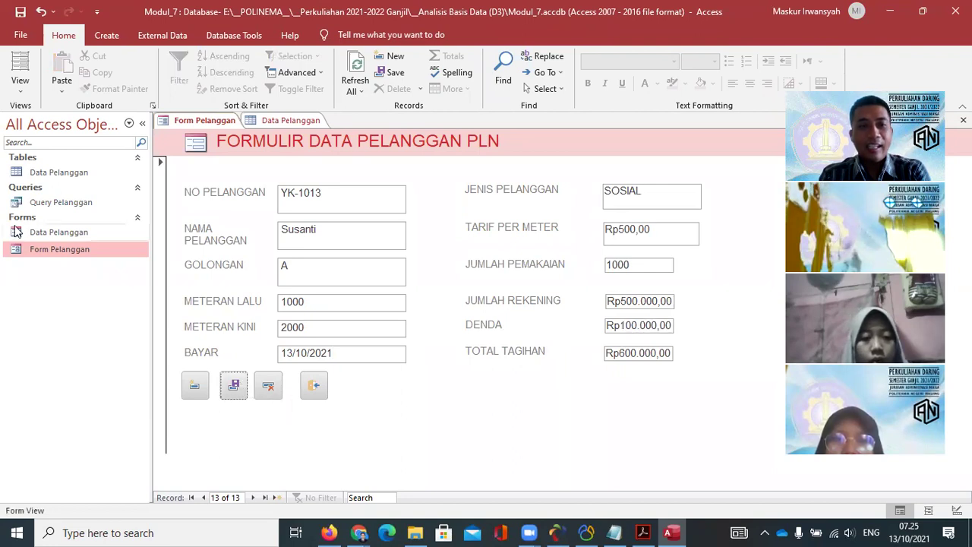
- Close and reopen the Data Pelanggan table to reload it, and select the newly added record's row
double_click(39, 173)
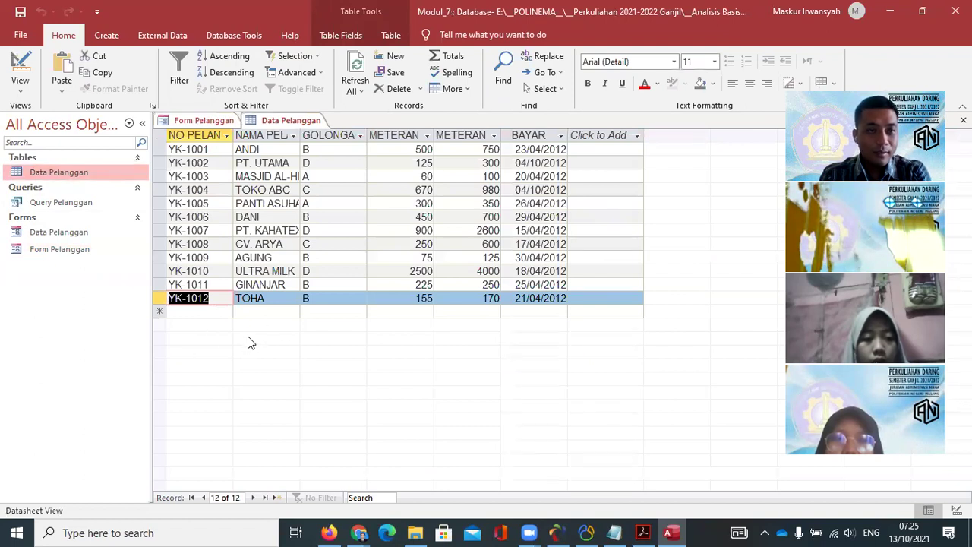
right_click(293, 122)
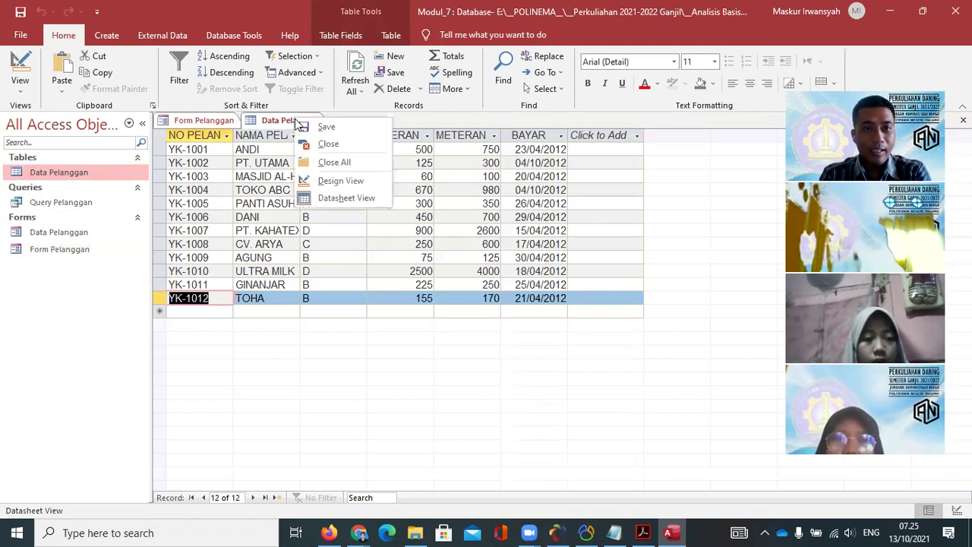
left_click(326, 144)
double_click(64, 175)
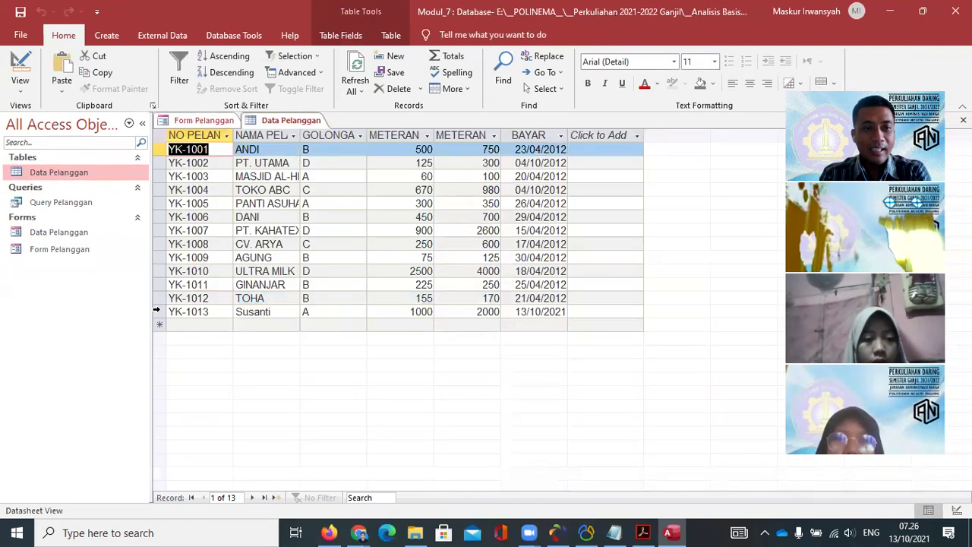
left_click(157, 312)
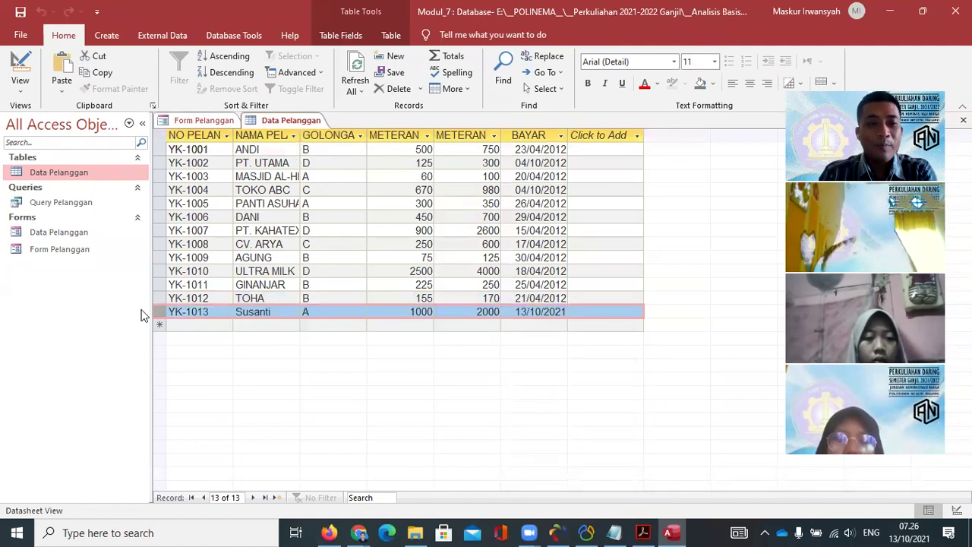
- Return to Form Pelanggan and open it in Design View
double_click(48, 249)
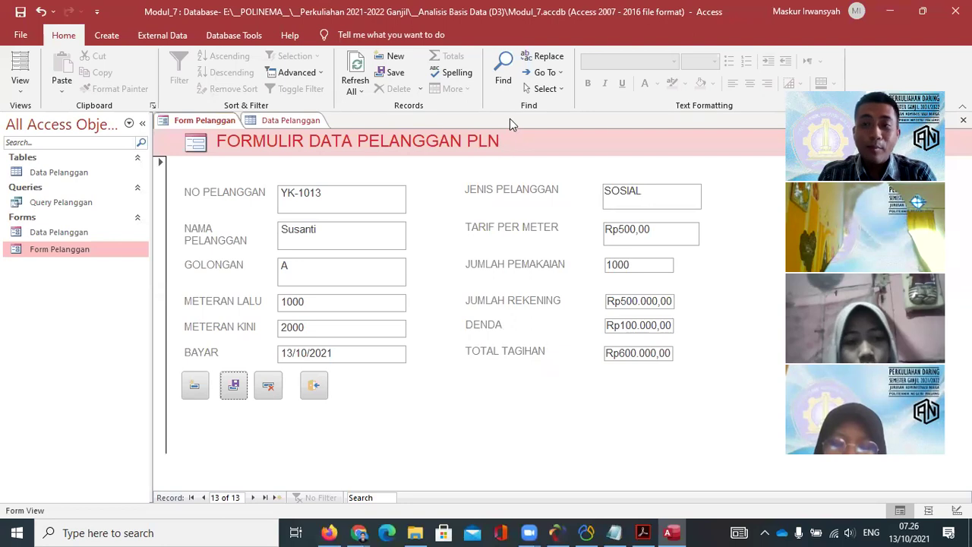
right_click(68, 250)
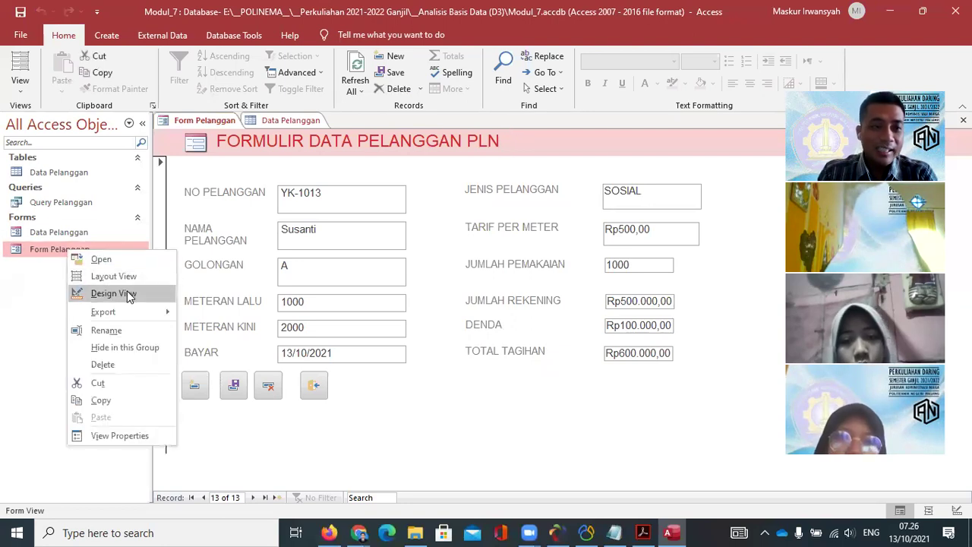
left_click(127, 293)
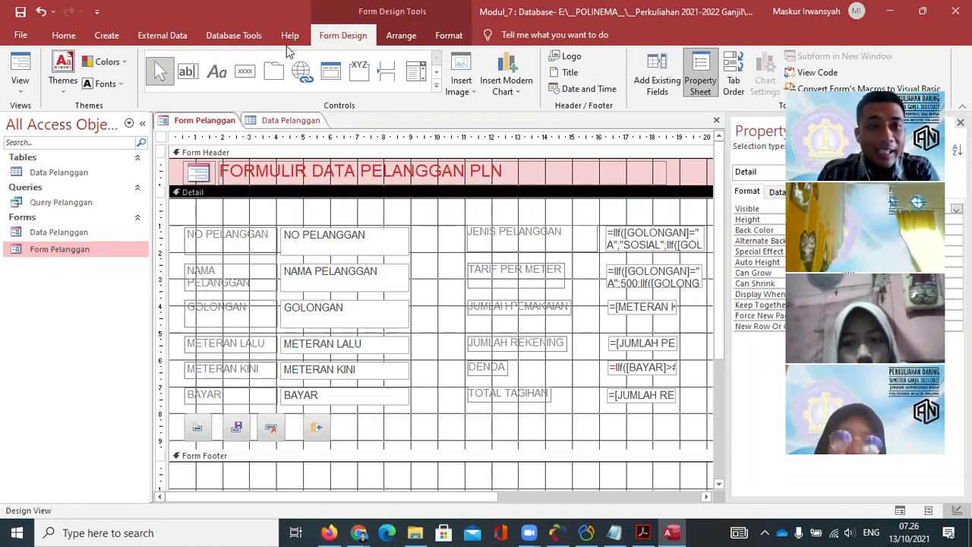
- Create a new blank form in Design View and widen its grid to about 13.5 cm
left_click(106, 35)
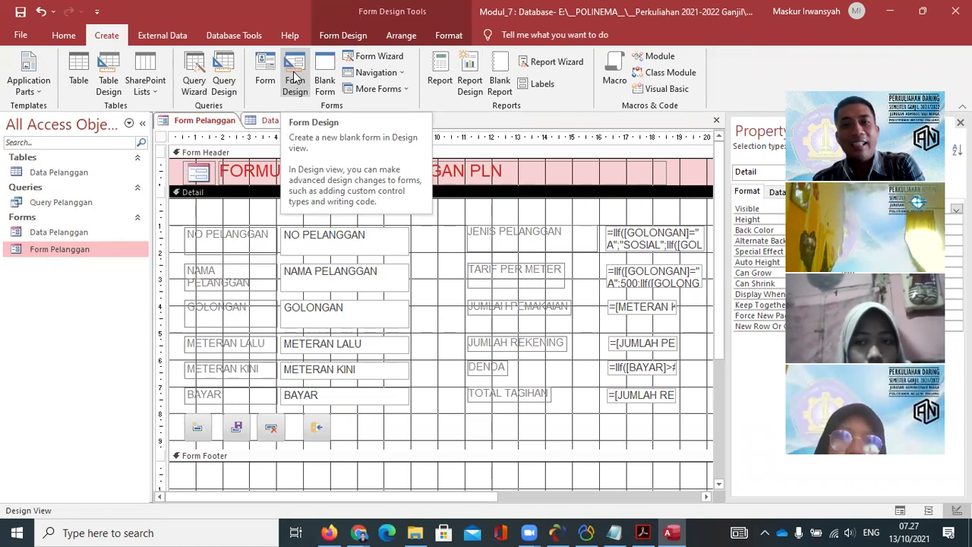
left_click(295, 79)
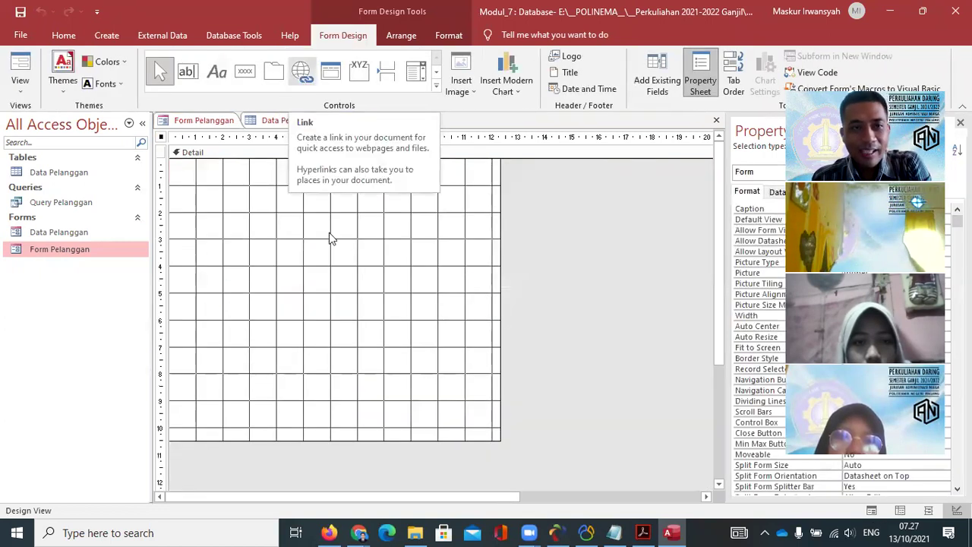
left_click_drag(499, 169, 532, 178)
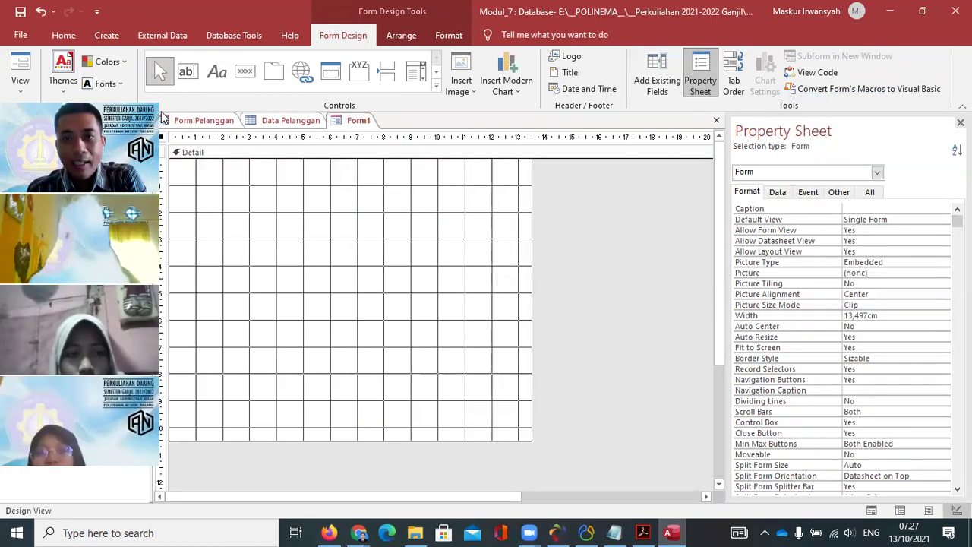
- List the existing fields from all tables for the blank form, then expand and collapse the Data Pelanggan table's fields
left_click(655, 85)
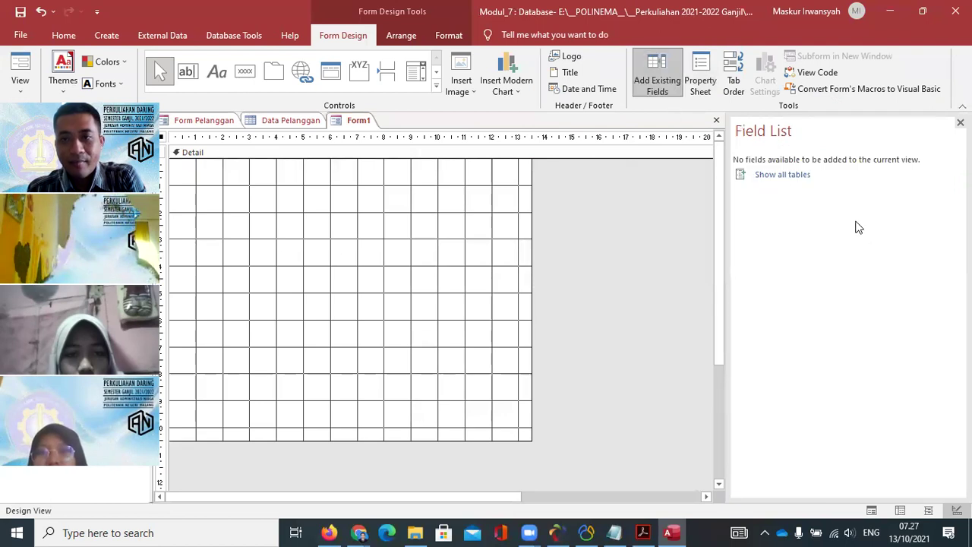
left_click(772, 174)
left_click(741, 178)
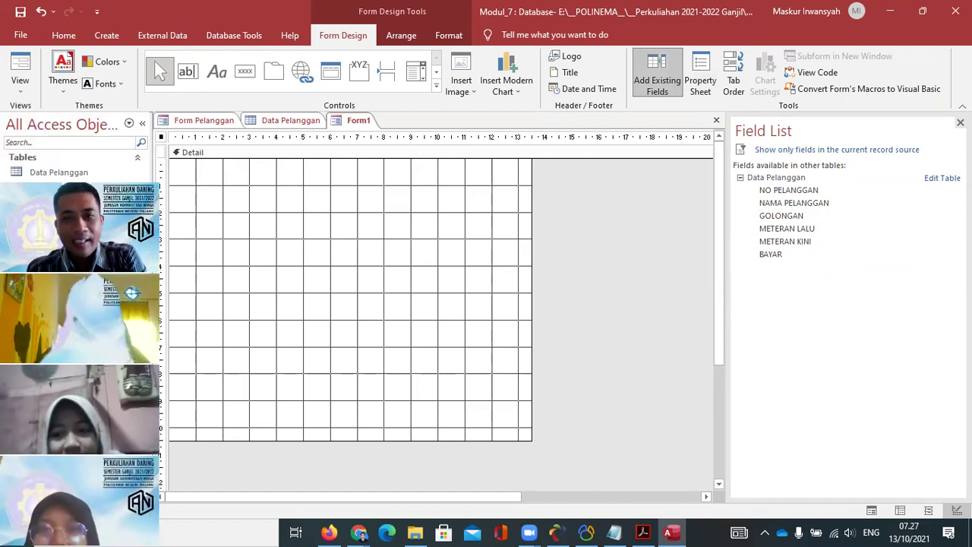
left_click(741, 177)
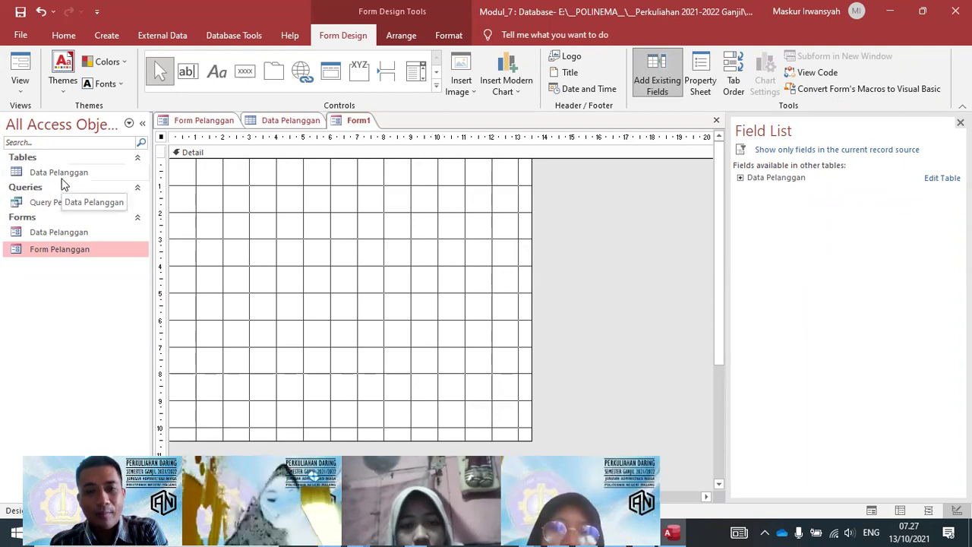
- Place the NO PELANGGAN, NAMA PELANGGAN and GOLONGAN fields from Data Pelanggan one below another on the blank form's Detail section
left_click(740, 178)
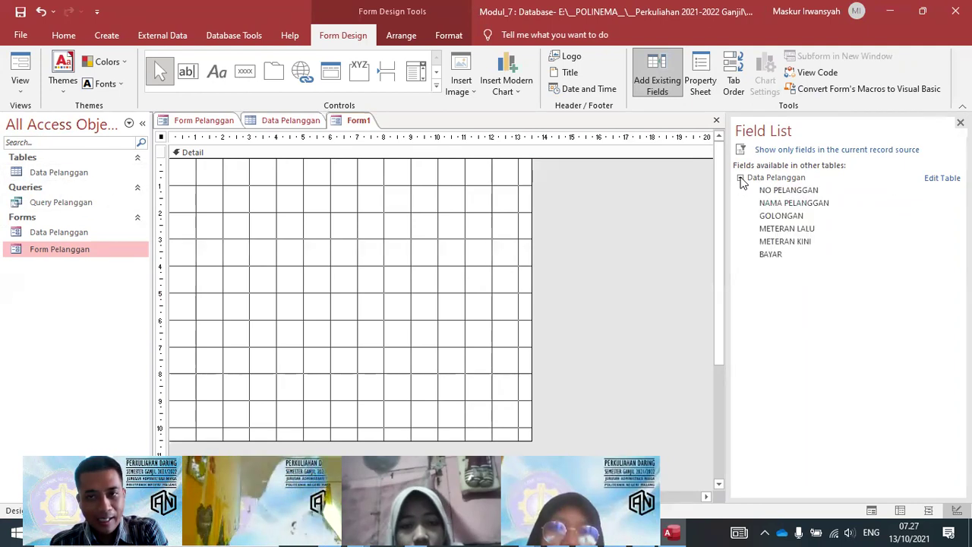
left_click_drag(789, 190, 224, 195)
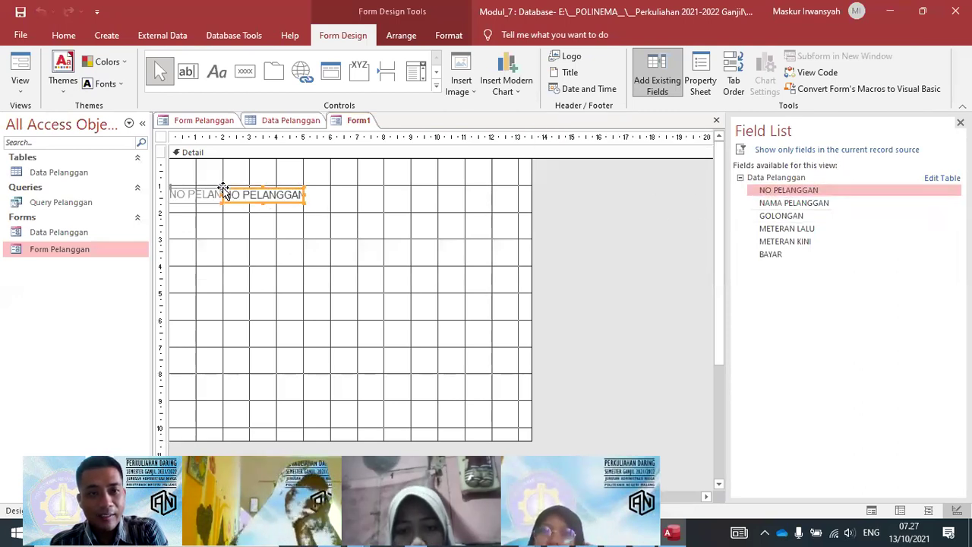
left_click(342, 285)
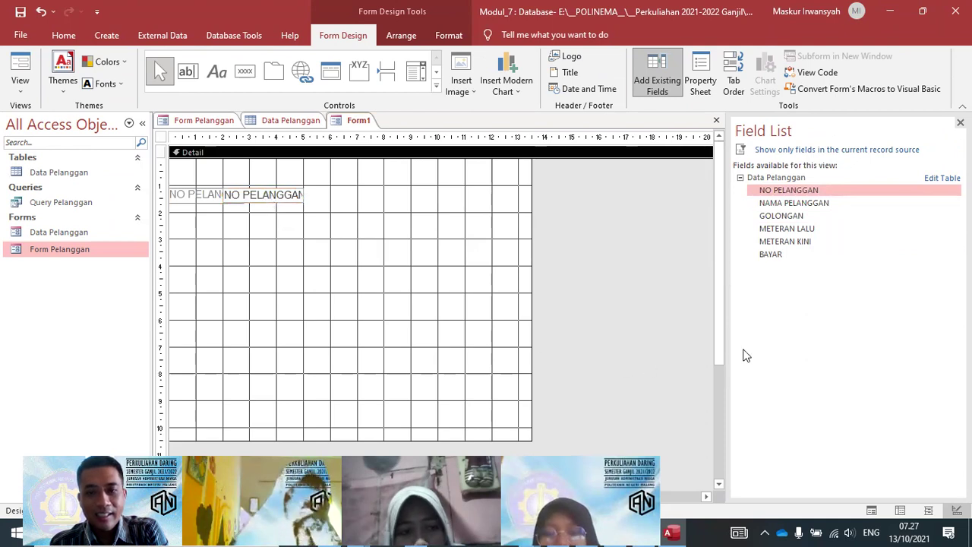
mouse_move(715, 319)
left_mouse_down()
mouse_move(718, 364)
mouse_move(715, 329)
left_mouse_up()
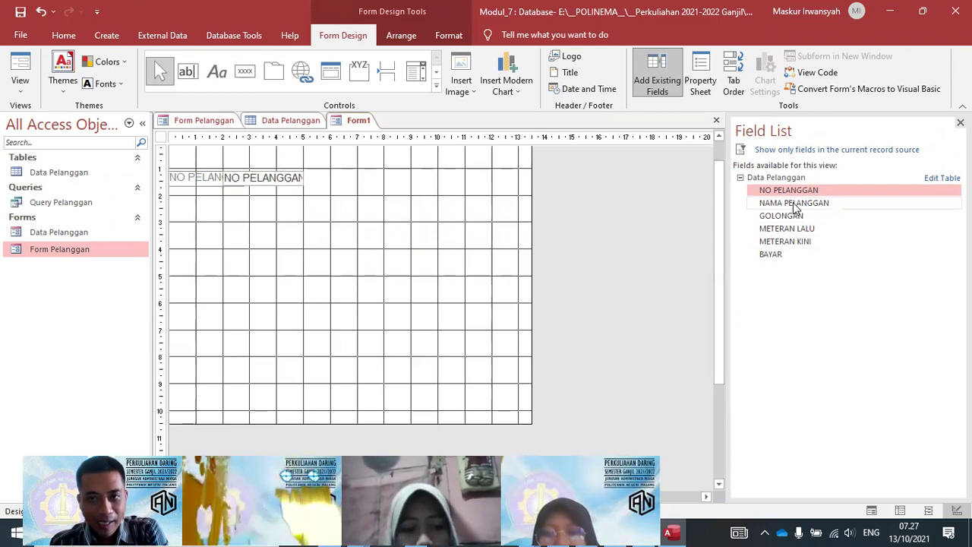
left_click_drag(796, 204, 192, 202)
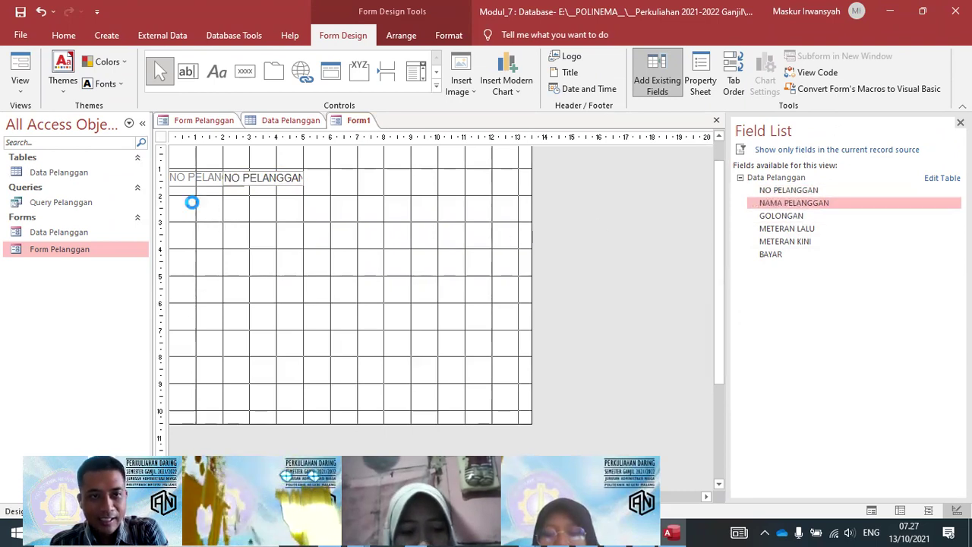
left_click_drag(794, 220, 226, 244)
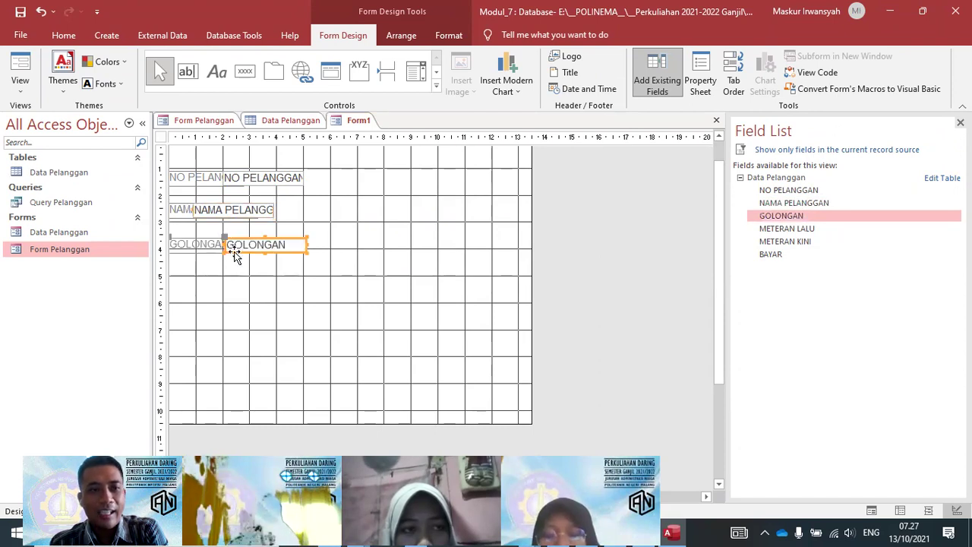
- Save the new form as Form Desain
right_click(361, 125)
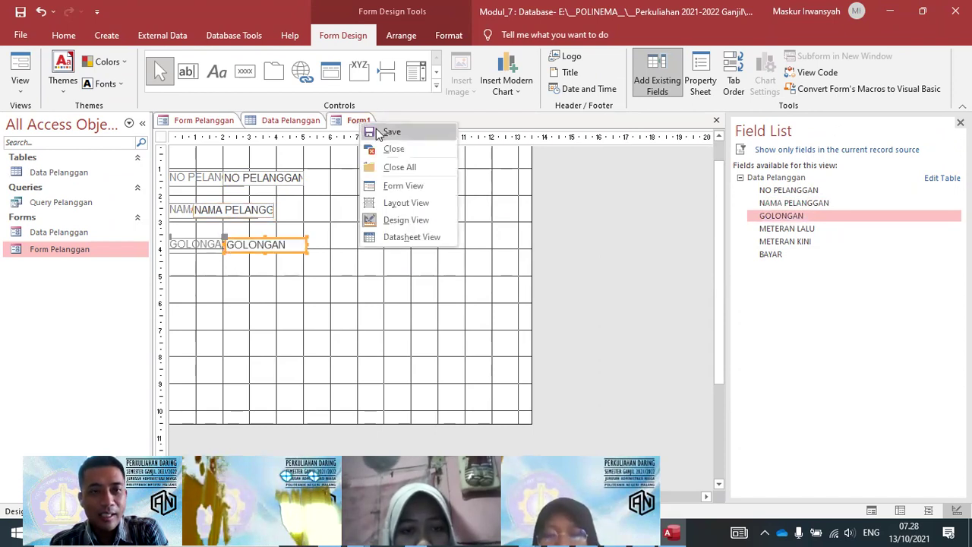
left_click(387, 133)
key("Right")
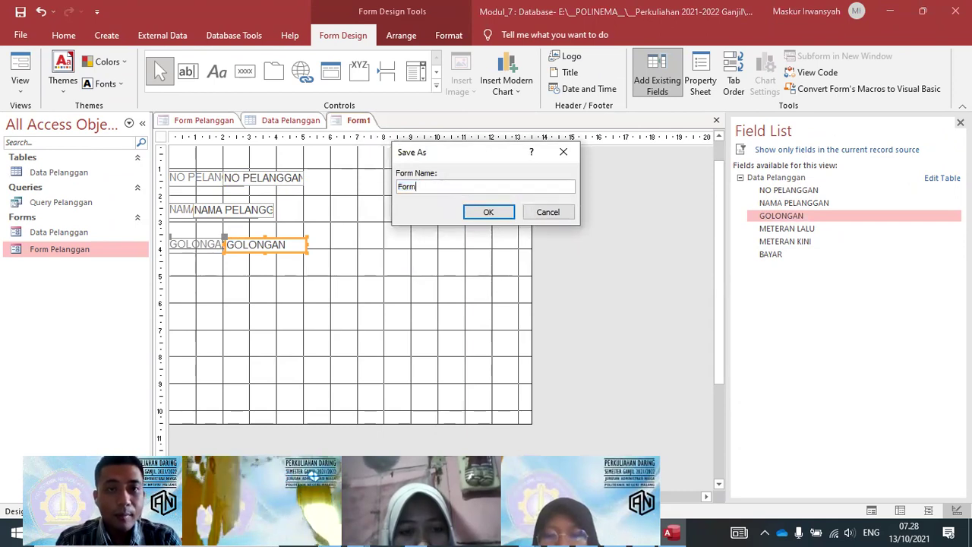
type("Desain")
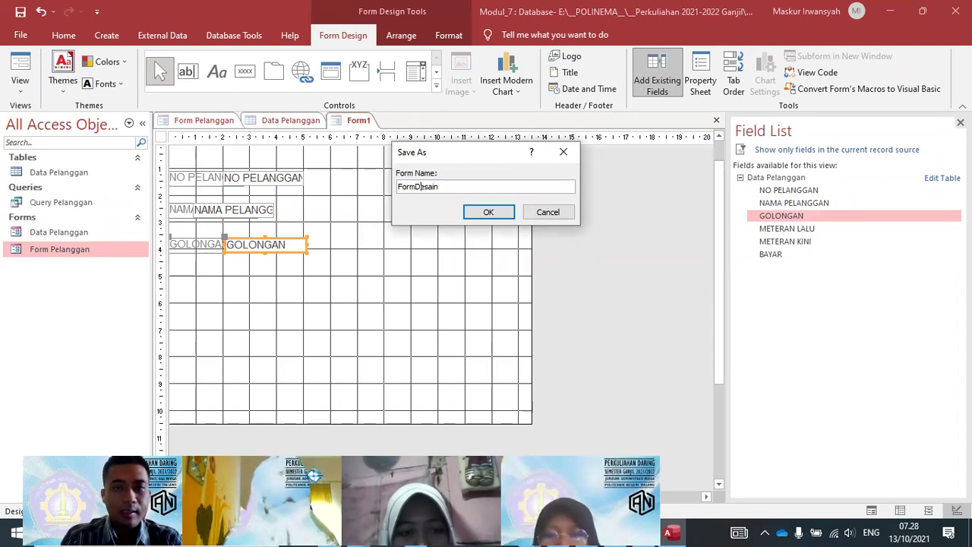
key("Return")
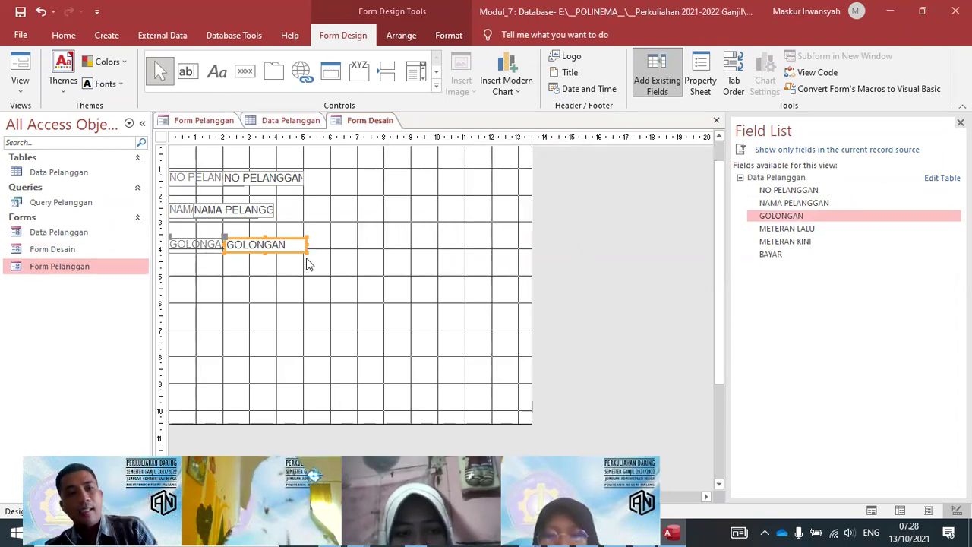
- View Form Desain with its records and return it to Design View
double_click(65, 251)
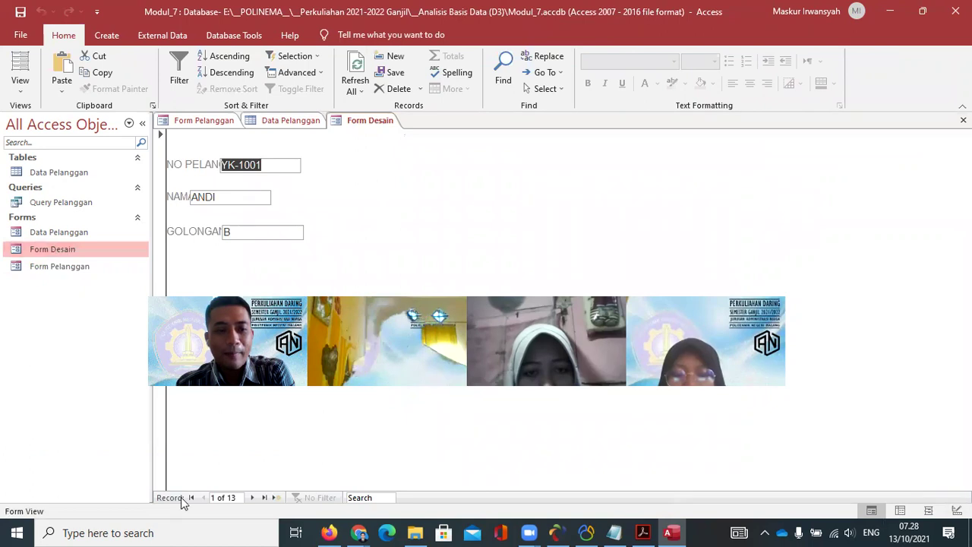
right_click(56, 250)
left_click(100, 294)
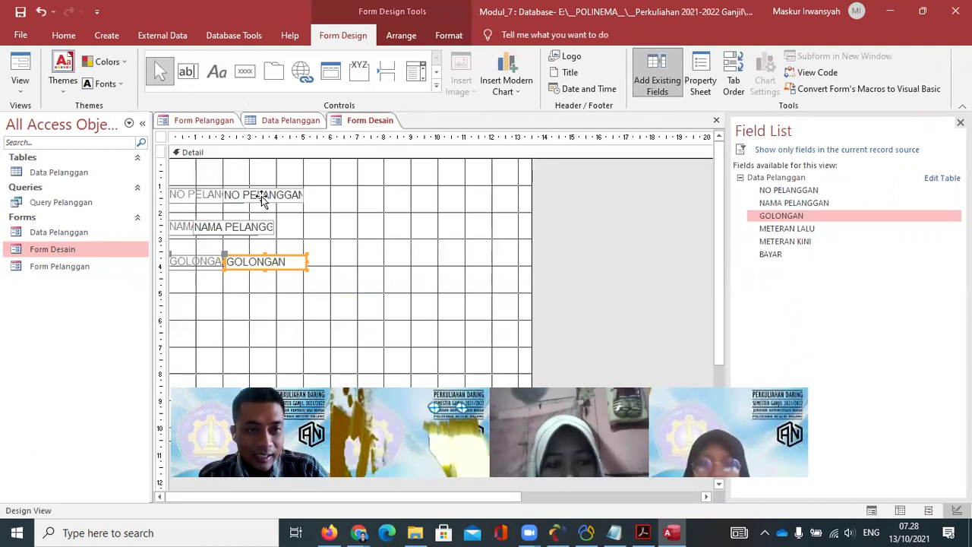
- Reposition the NO PELANGGAN label and text box slightly inward from the edge of the Detail section
left_click_drag(260, 194, 287, 196)
left_click(218, 195)
left_click(373, 200)
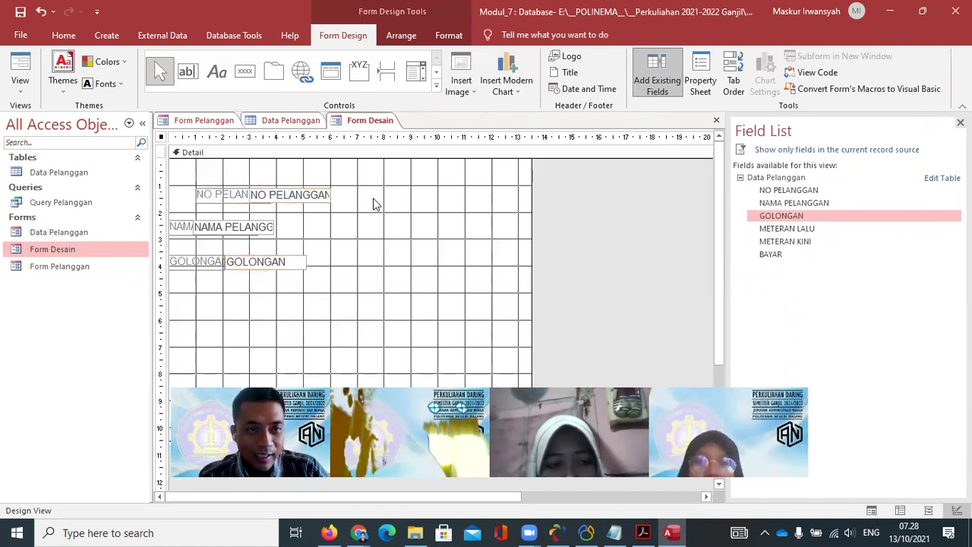
left_click_drag(214, 197, 192, 194)
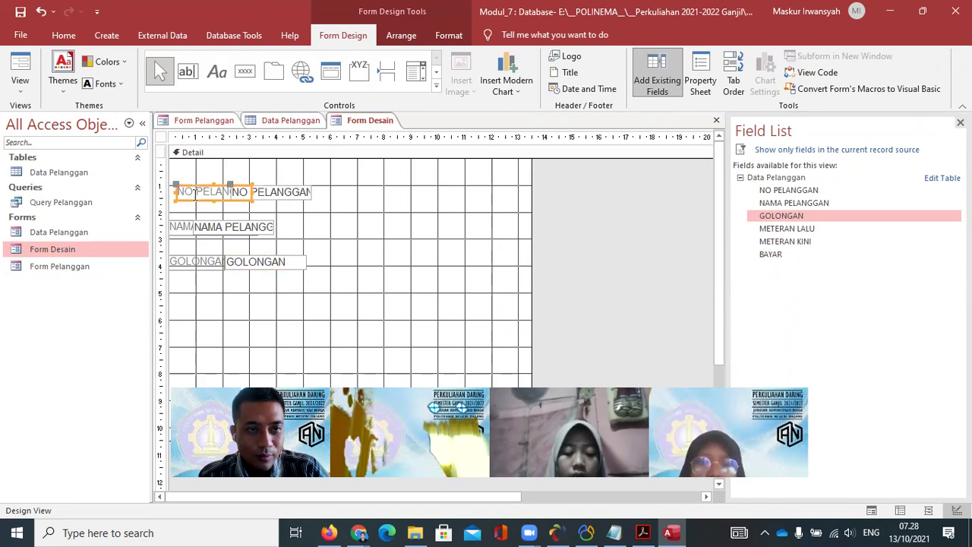
left_click(325, 231)
- Move the NAMA PELANGGAN field up beneath NO PELANGGAN and widen its text box to end in line with the one above
left_click(190, 225)
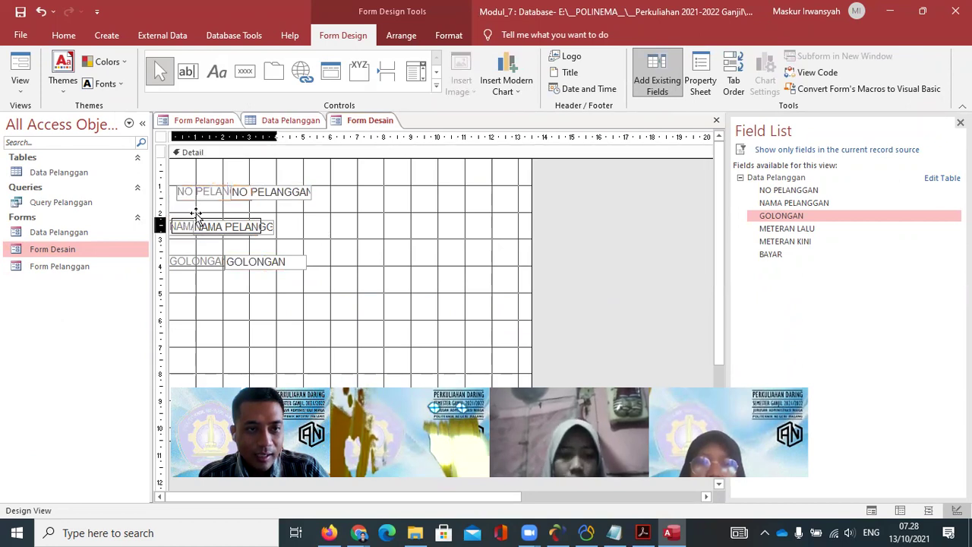
left_click_drag(190, 225, 200, 218)
left_click(369, 245)
left_click(278, 219)
left_click_drag(284, 219, 311, 220)
left_click(360, 273)
- Move the GOLONGAN label and text box together up beneath the NAMA PELANGGAN field
left_click(185, 261)
left_click(242, 262)
left_click_drag(242, 262, 245, 248)
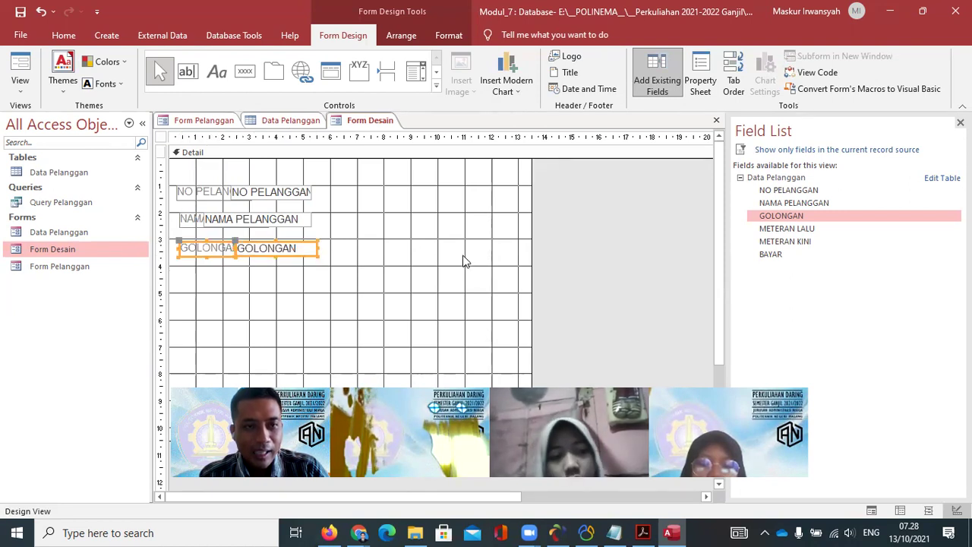
- Add the METERAN LALU field below GOLONGAN and select its label and text box
left_click(462, 258)
left_click_drag(811, 230, 217, 276)
left_click(332, 276)
left_click_drag(162, 296, 271, 280)
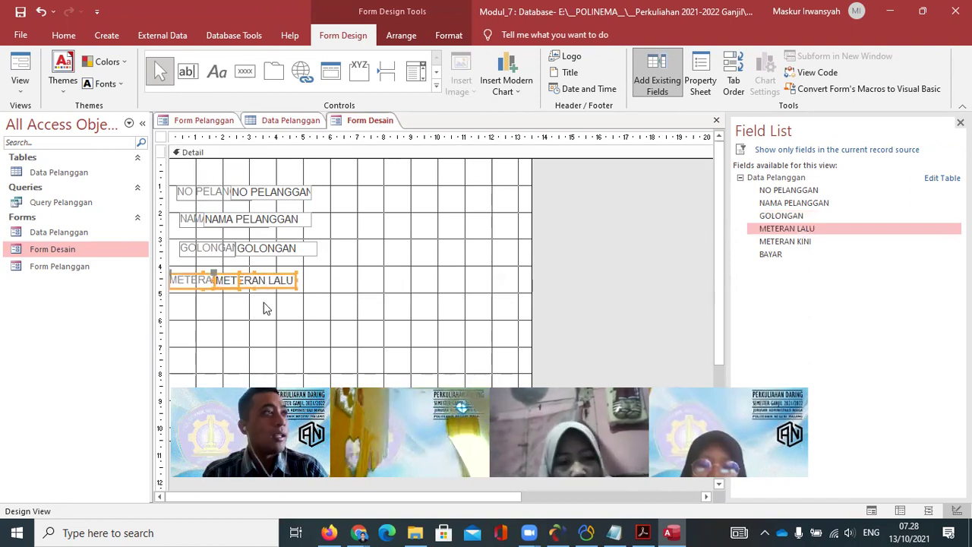
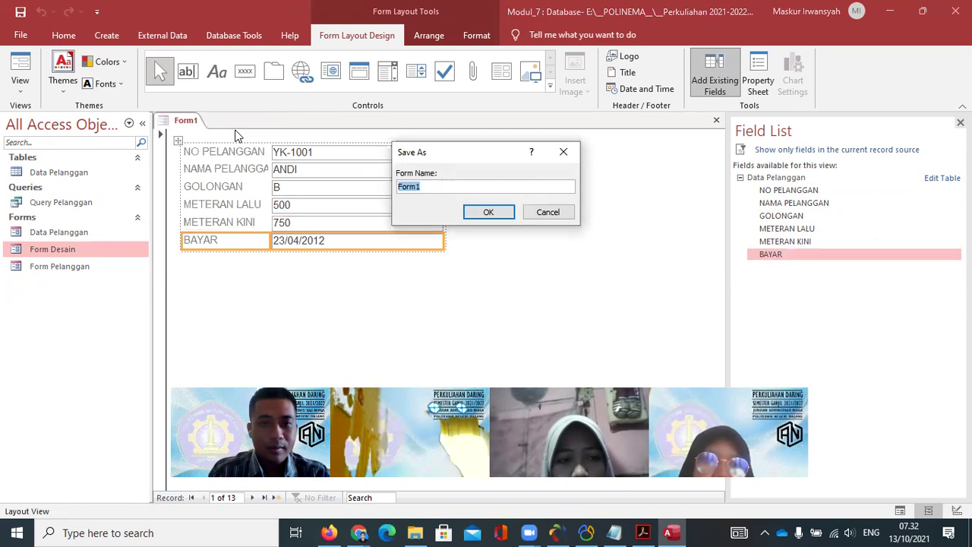
- Save the form built in Layout View as Form Blank
key("BackSpace")
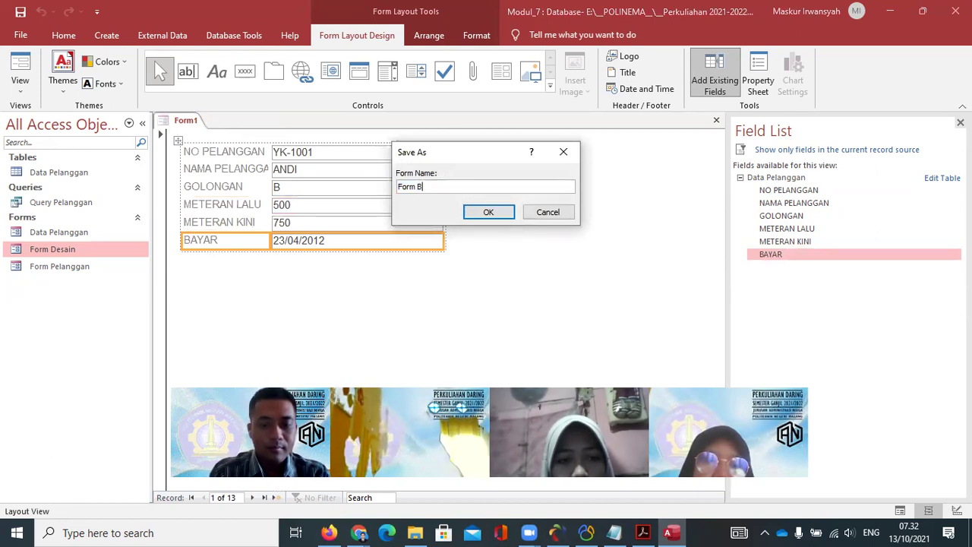
type("Blank")
key("Return")
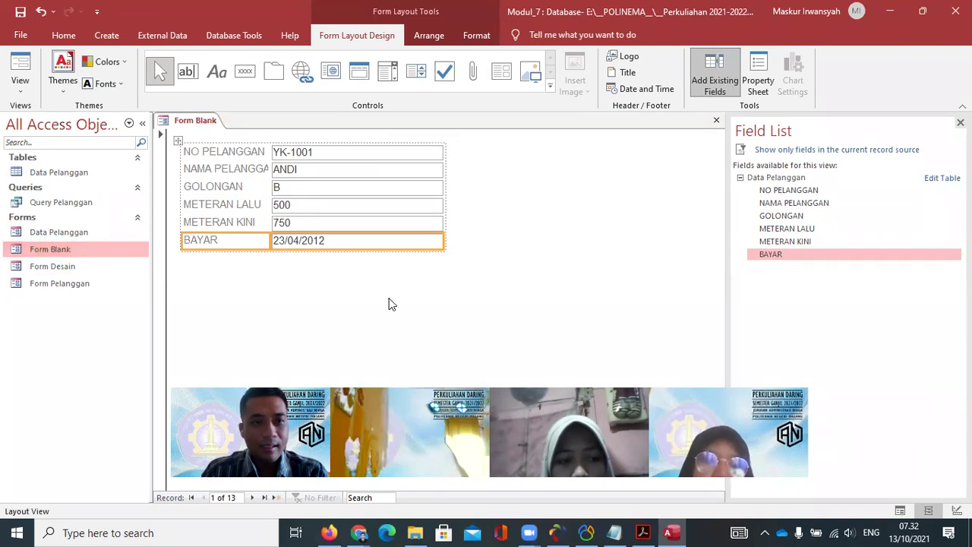
left_click(369, 300)
- Open Form Blank and step forward through its records
right_click(55, 247)
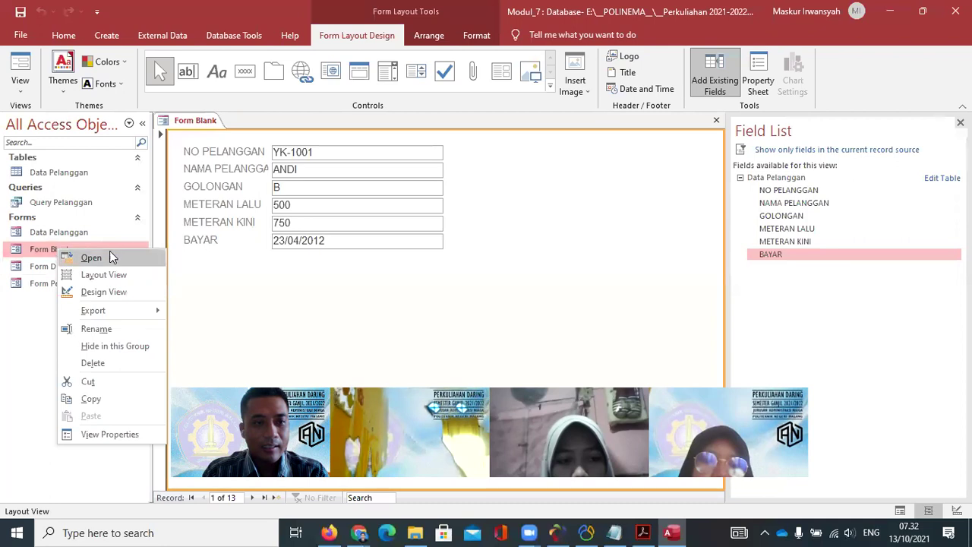
left_click(107, 257)
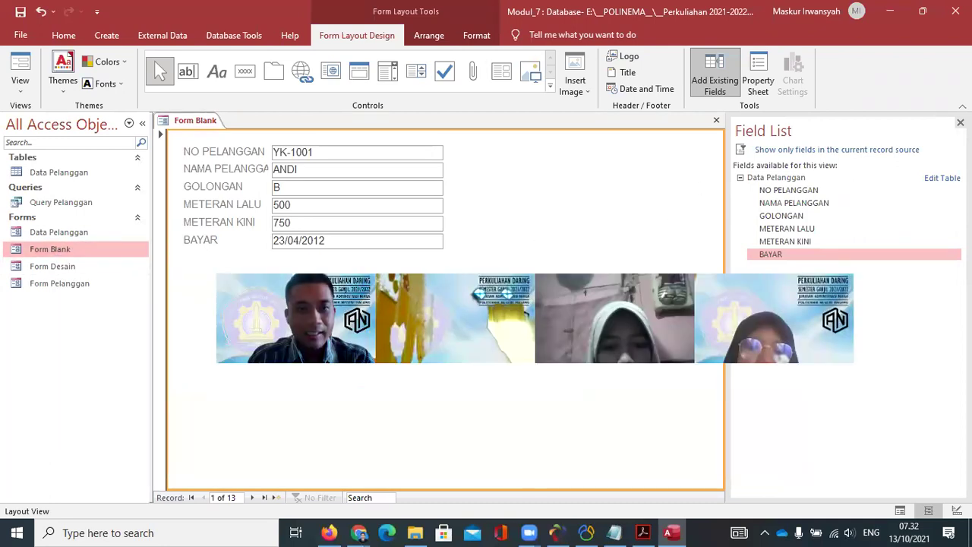
left_click(252, 497)
left_click(252, 497)
left_click(254, 497)
left_click(255, 497)
left_click(254, 498)
left_click(255, 497)
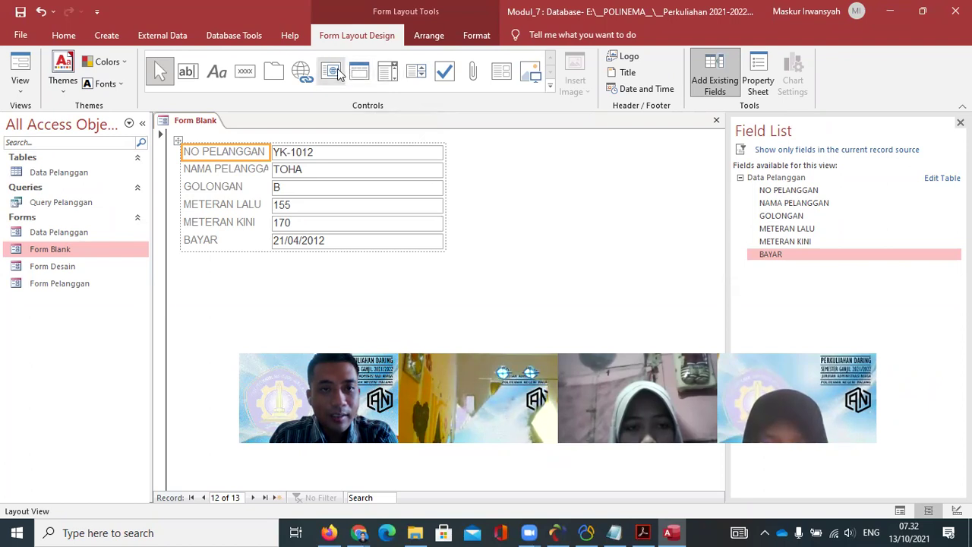
left_click(502, 70)
left_click(581, 92)
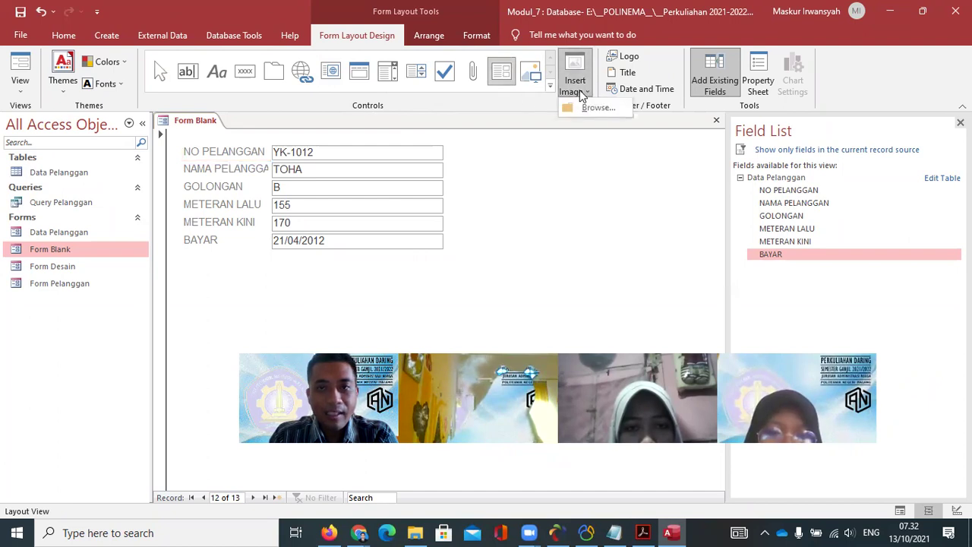
left_click(552, 85)
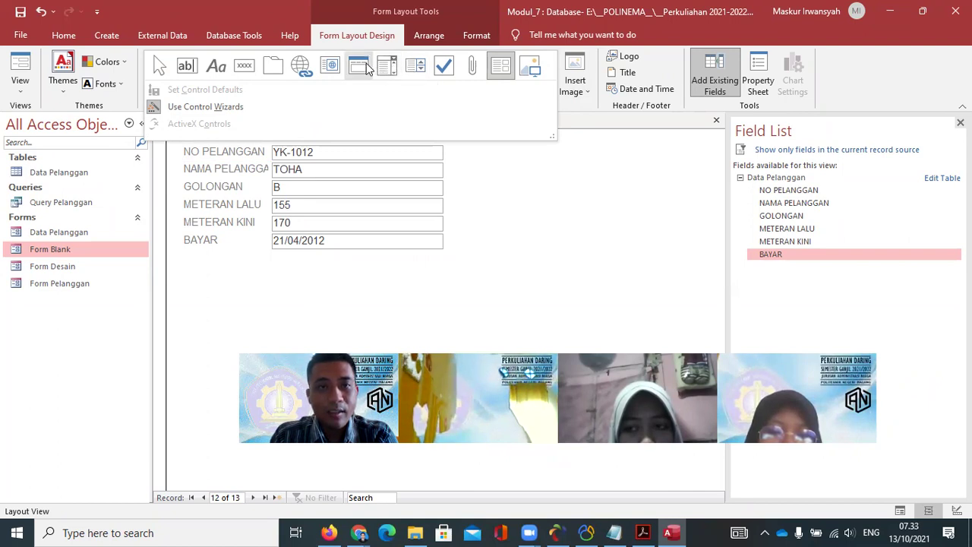
left_click(504, 75)
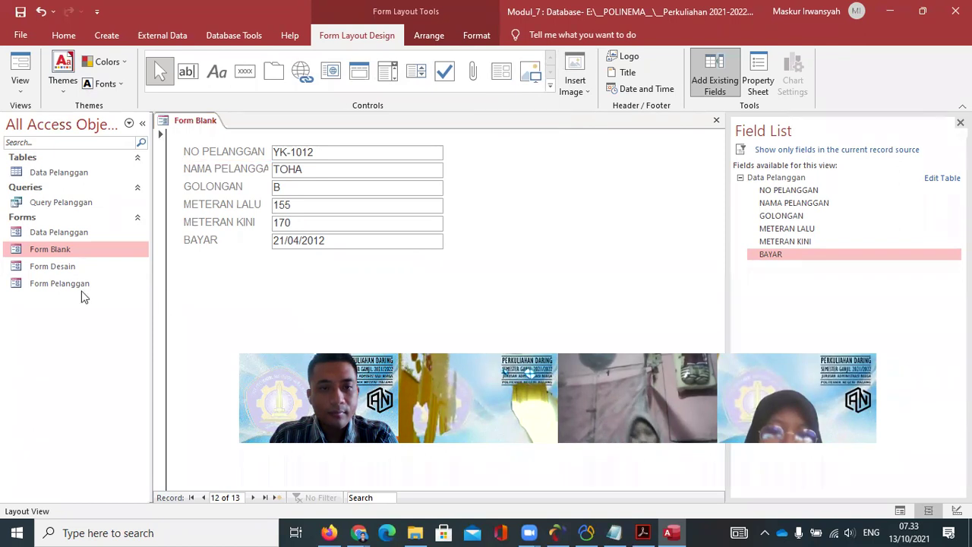
- Close Form Blank and open Form Pelanggan in Design View
right_click(195, 124)
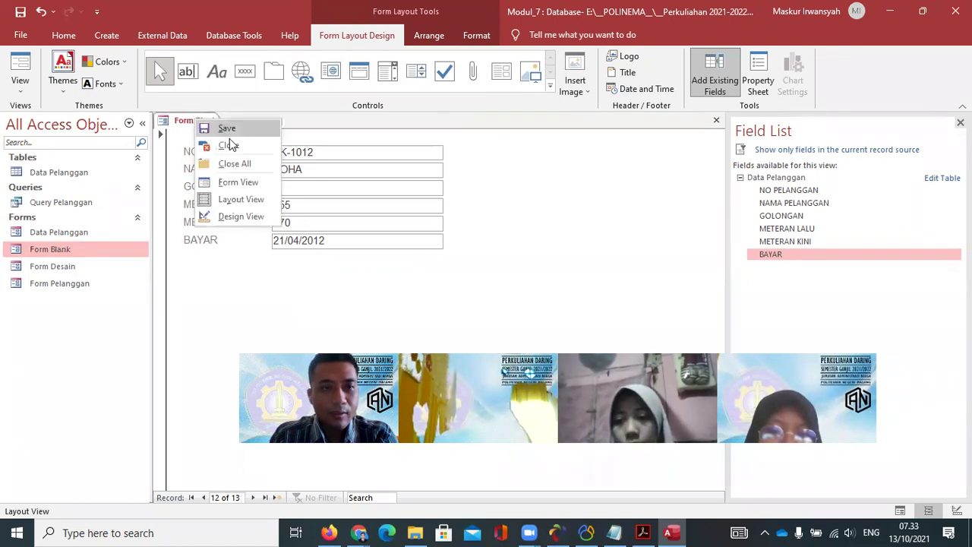
left_click(226, 146)
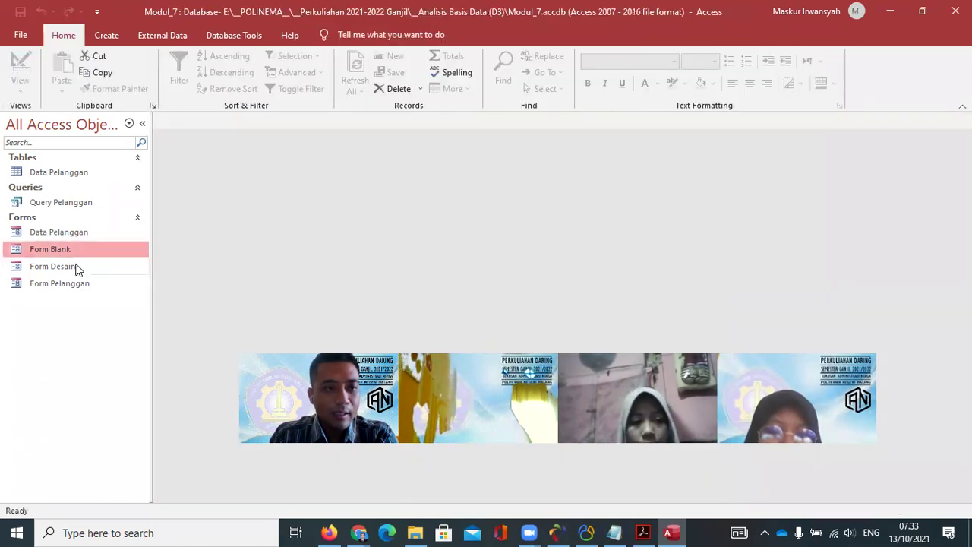
left_click(71, 286)
right_click(71, 287)
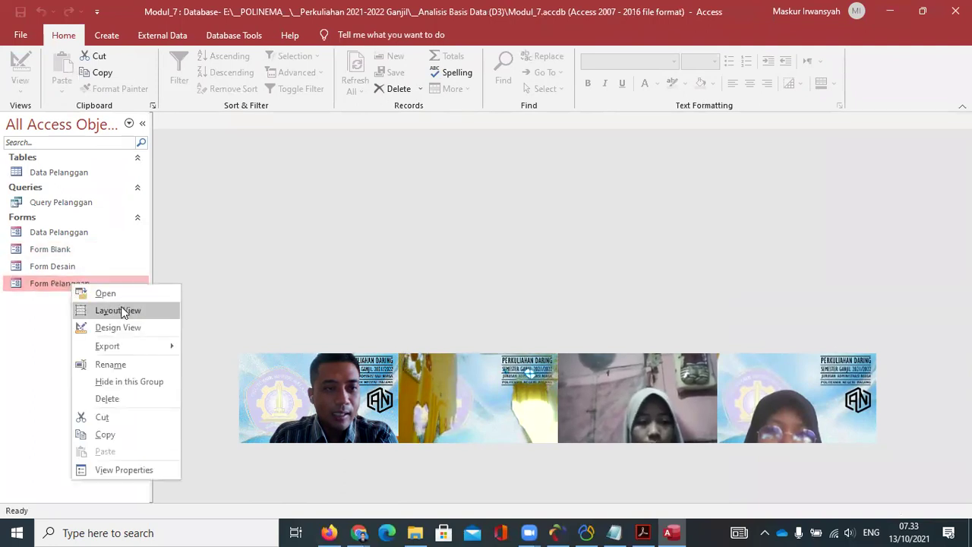
left_click(130, 327)
- Extend the Form Footer to about 2.4 cm high and draw a subform control about 7 cm wide in it
scroll(521, 313, "down", 5)
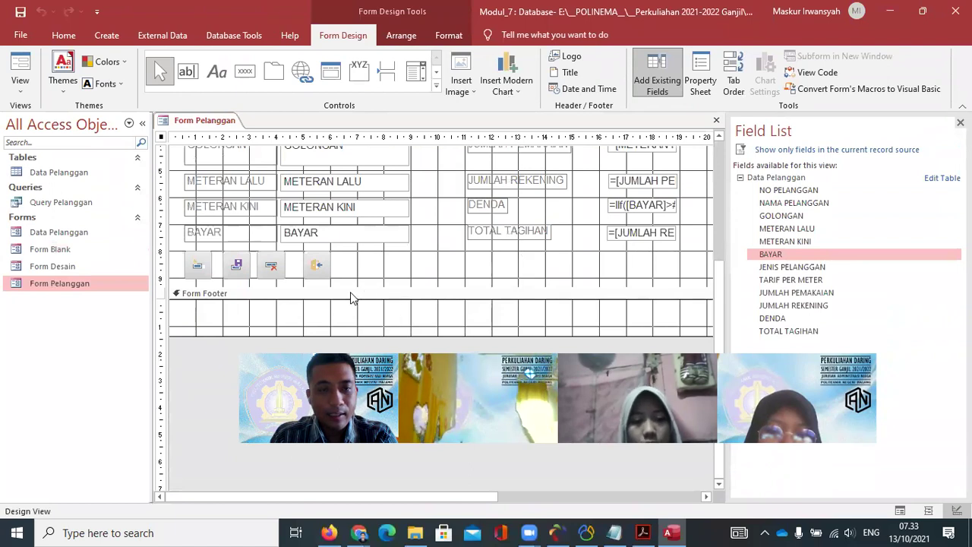
left_click_drag(348, 333, 349, 350)
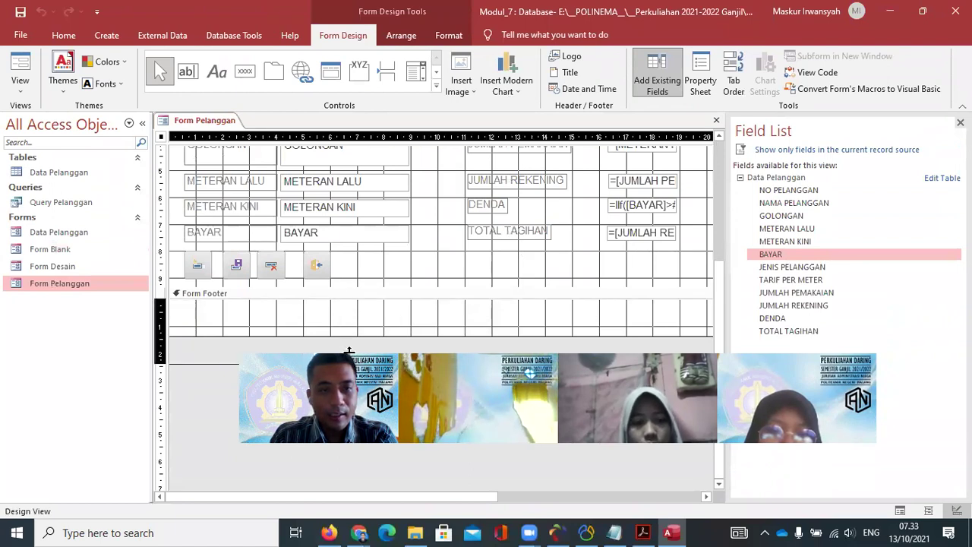
left_click(436, 85)
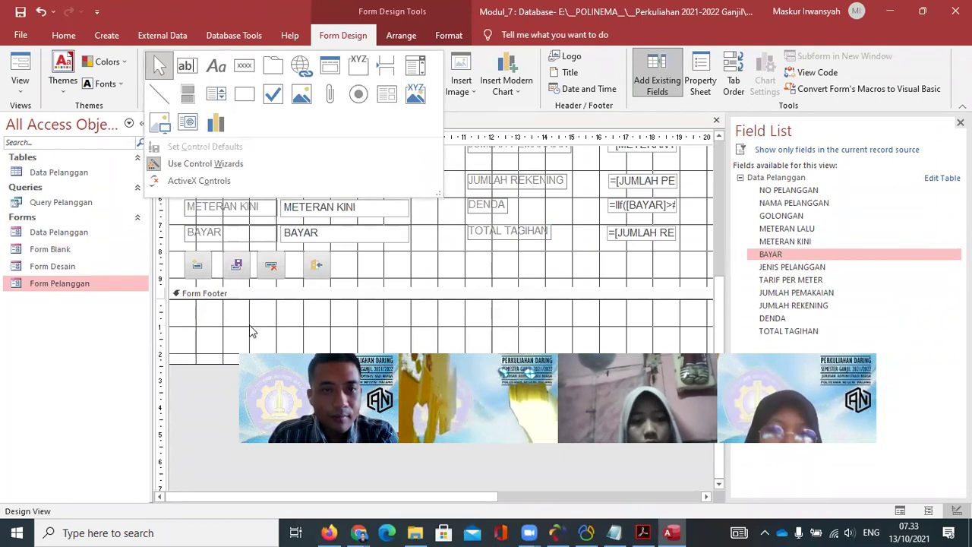
left_click(387, 93)
left_click_drag(205, 314, 398, 340)
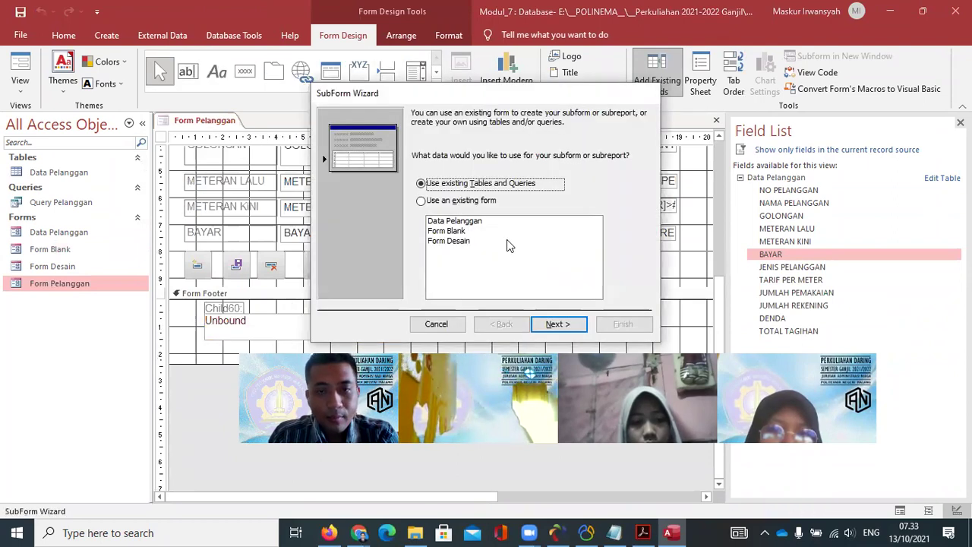
- Base the subform on the existing form Data Pelanggan and complete the SubForm Wizard
left_click(448, 200)
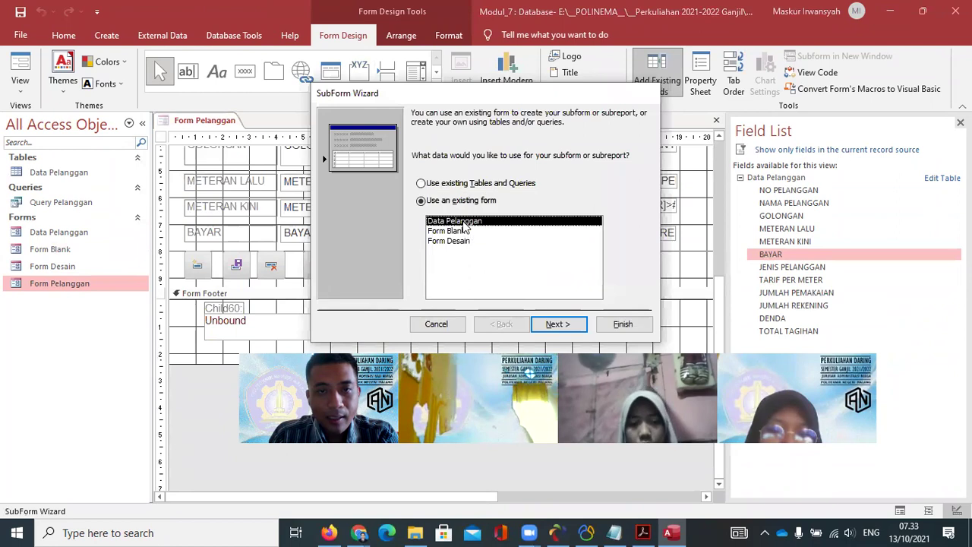
left_click(569, 325)
left_click(613, 324)
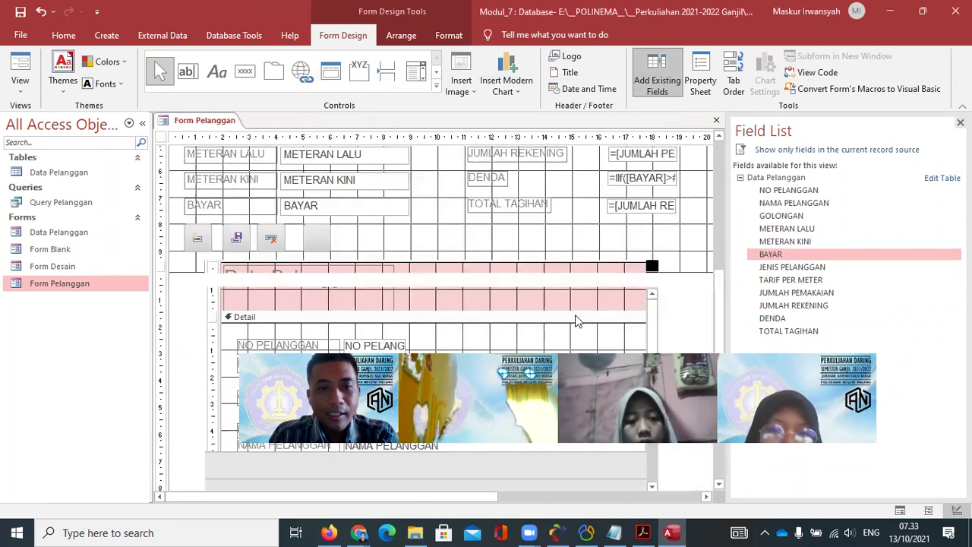
- Open Form Pelanggan to view the Data Pelanggan subform beneath its records, and return the form to Design View
double_click(85, 284)
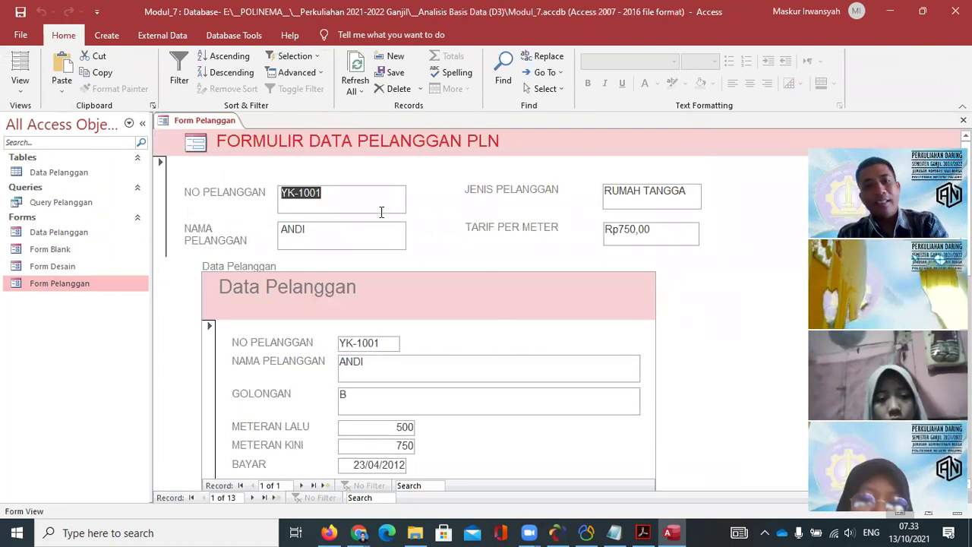
scroll(372, 221, "down", 3)
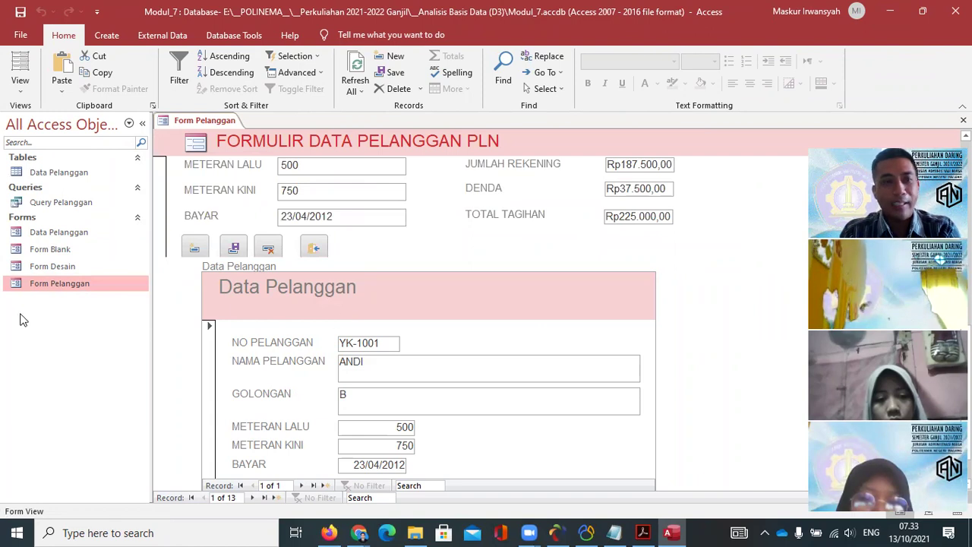
right_click(43, 283)
left_click(90, 326)
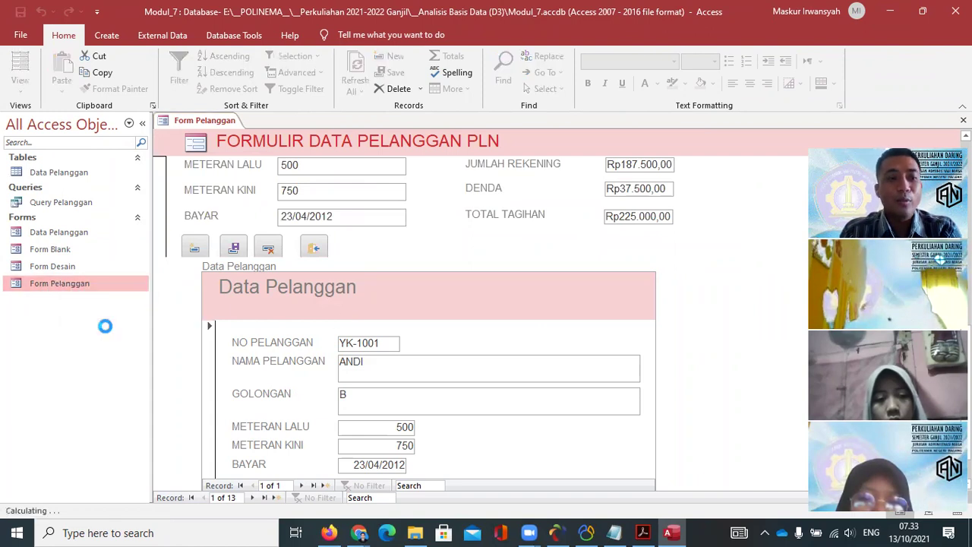
- Remove the Data Pelanggan subform from Form Pelanggan's footer and shorten the footer to about 2.3 cm
scroll(342, 445, "down", 3)
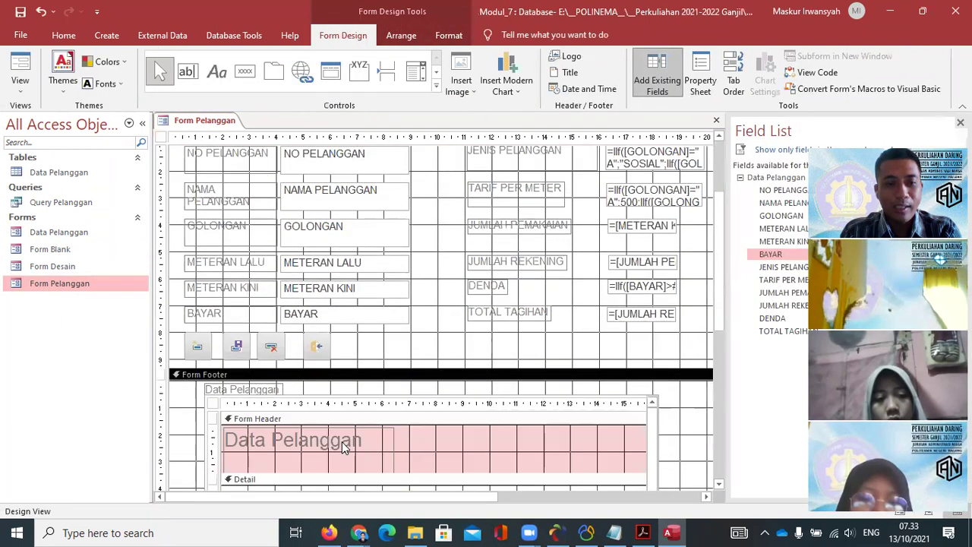
scroll(371, 372, "down", 2)
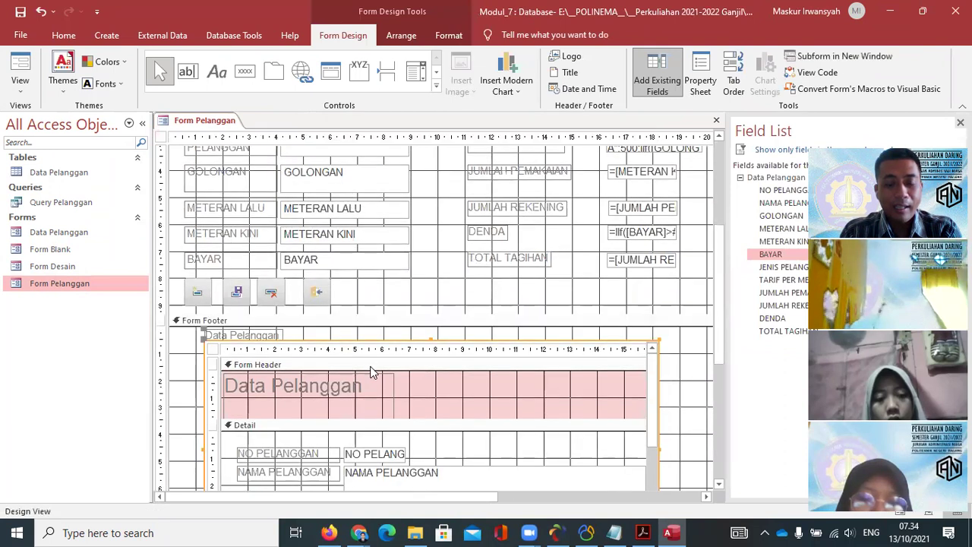
scroll(372, 373, "down", 5)
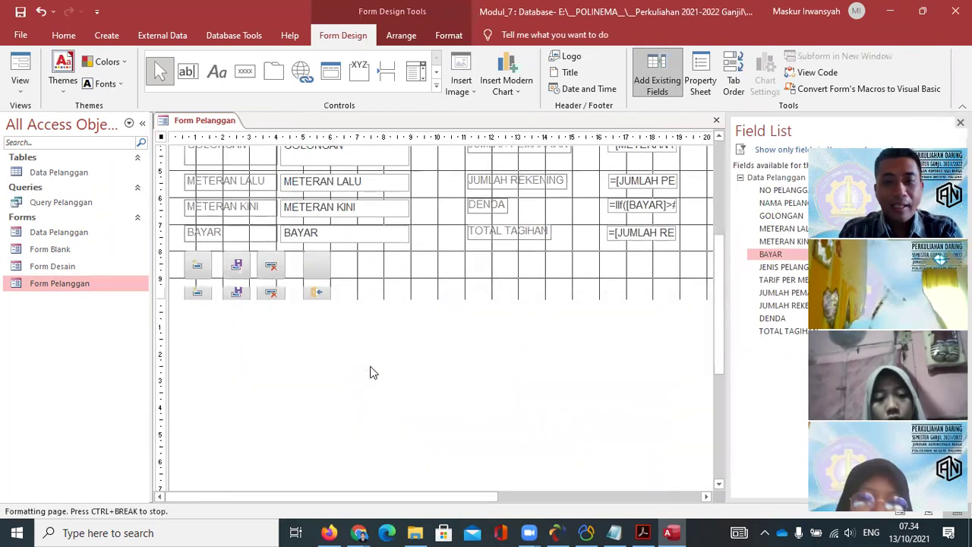
left_click_drag(366, 369, 383, 203)
scroll(422, 278, "up", 3)
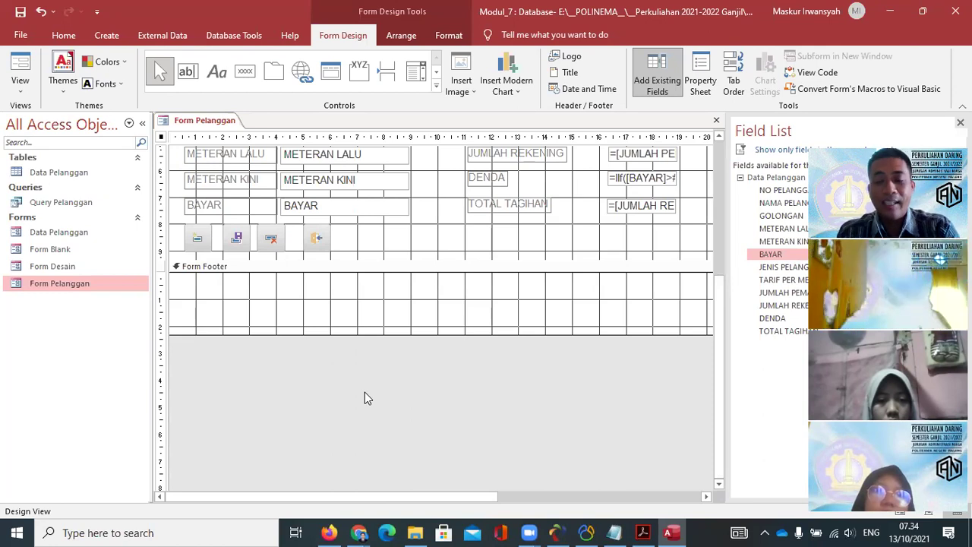
left_click(370, 309)
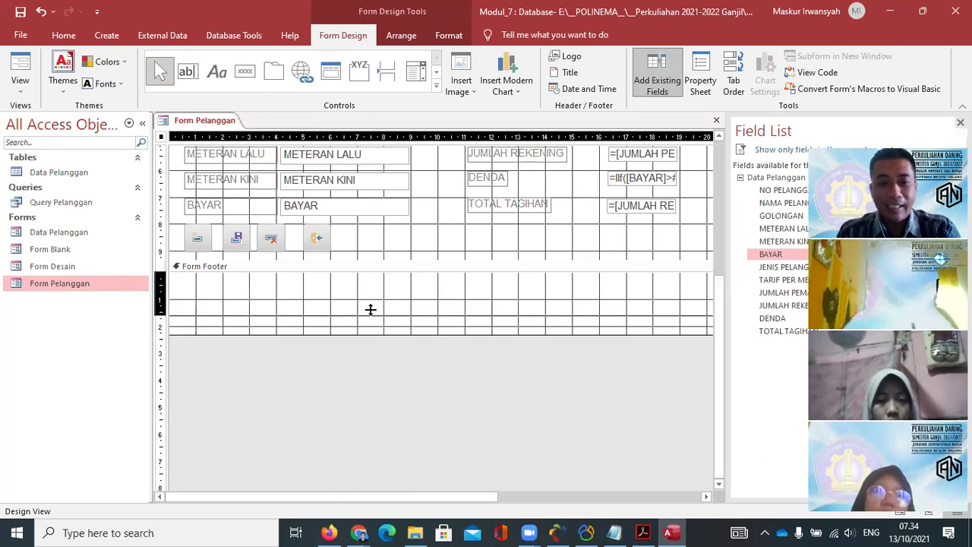
left_click_drag(371, 308, 369, 301)
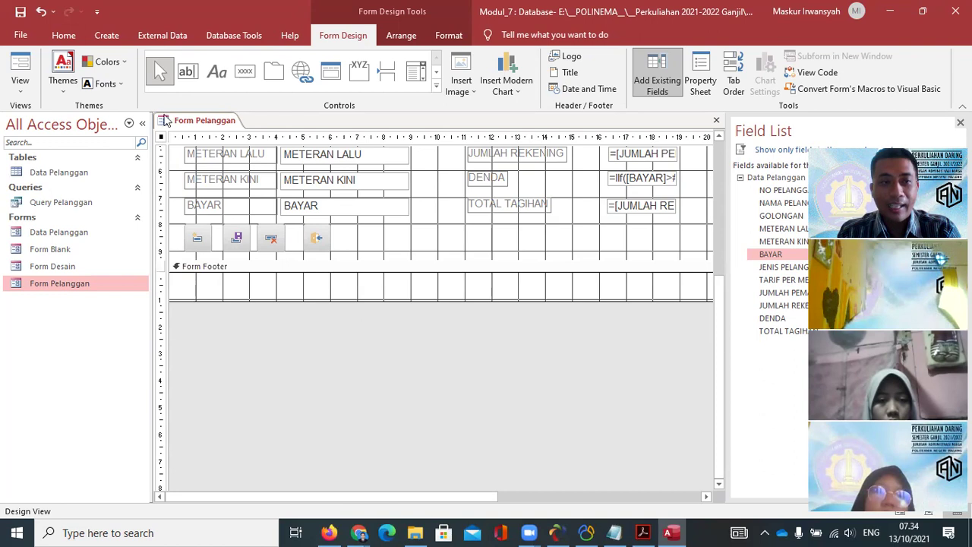
left_click(41, 11)
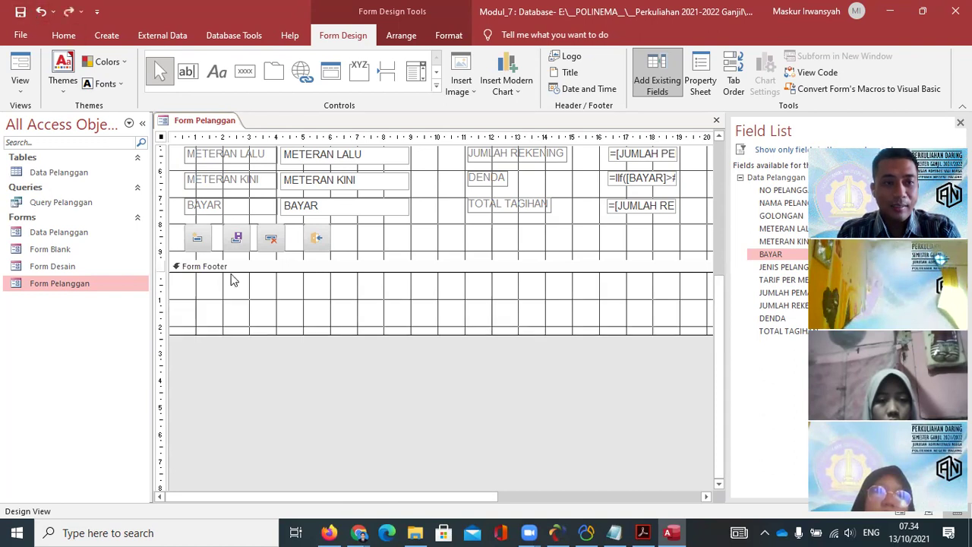
- Reduce the Form Footer to about 1 cm high and save Form Pelanggan
left_click_drag(301, 331, 308, 300)
left_click(24, 15)
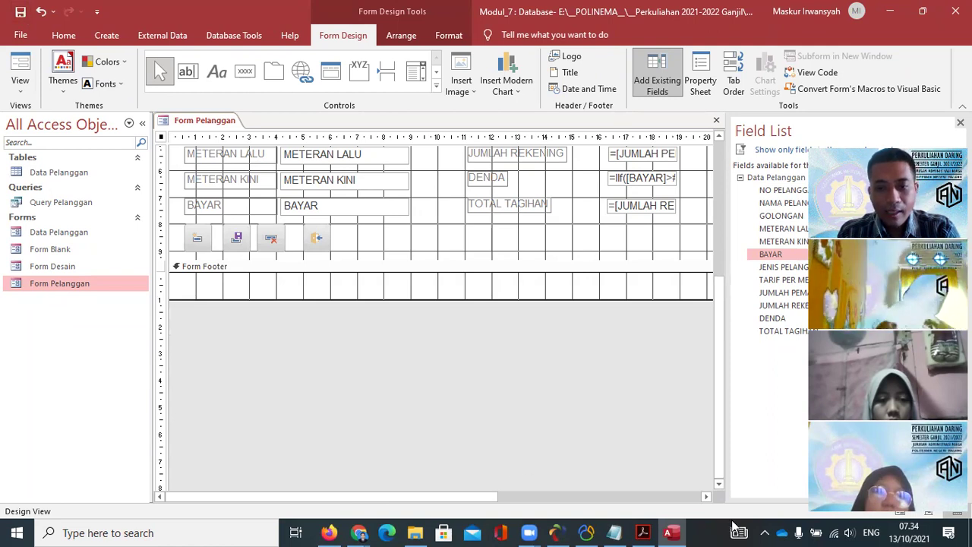
- Switch to Modul_7.pdf in Acrobat and read the first instruction of BAB VII - B on creating the MODUL-7.accdb database
left_click(643, 531)
scroll(557, 220, "down", 15)
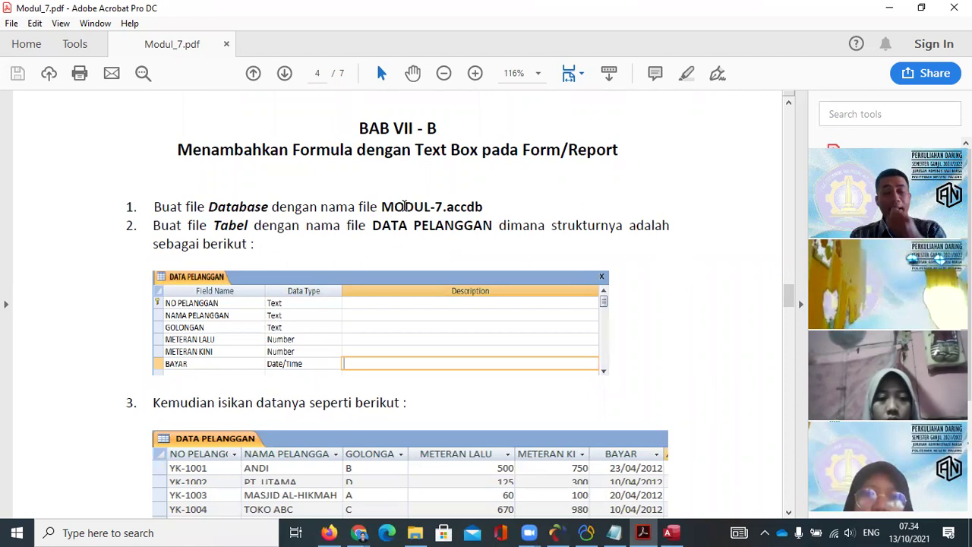
left_click_drag(156, 206, 484, 205)
left_click(412, 202)
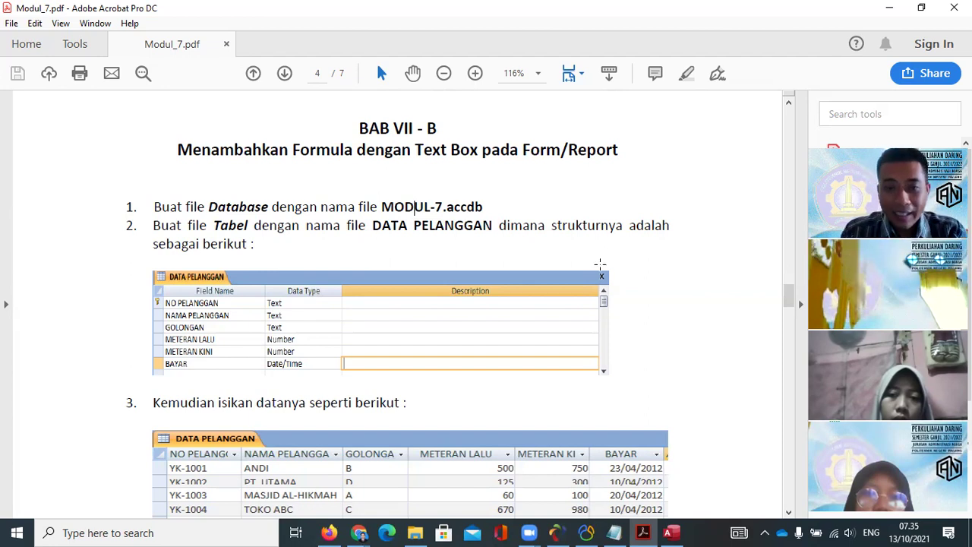
- Select the Data Pelanggan table in Access, and review its structure and sample data in Modul_7.pdf in Acrobat
left_click(669, 532)
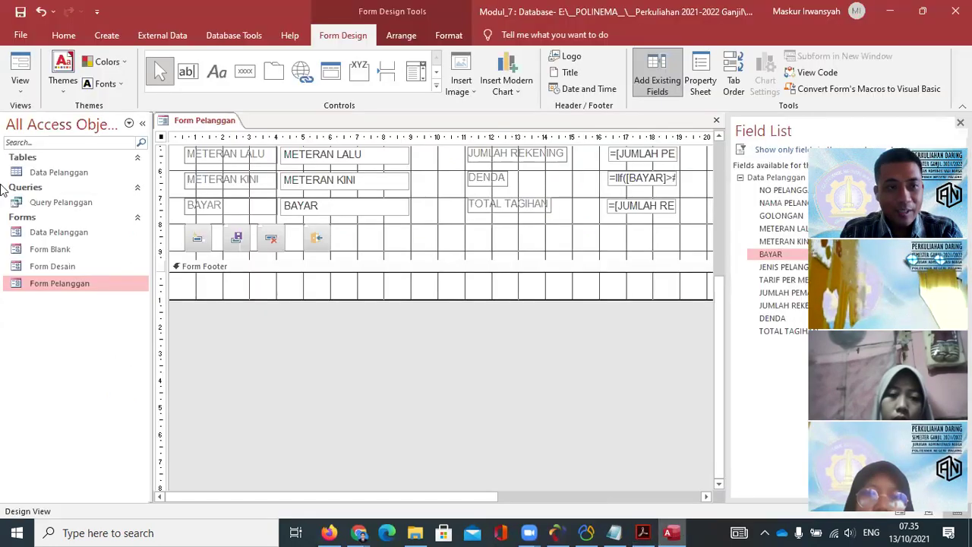
left_click(56, 173)
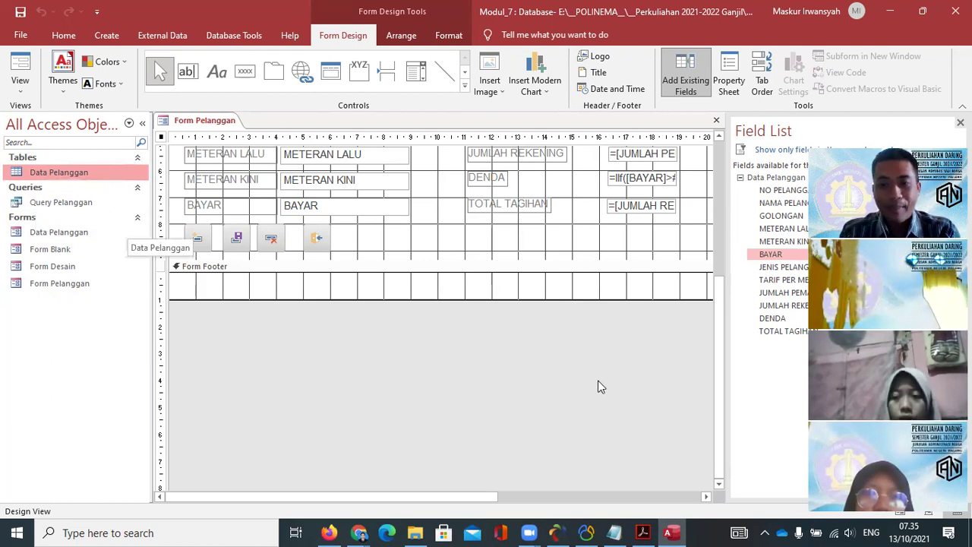
left_click(642, 532)
scroll(459, 163, "down", 2)
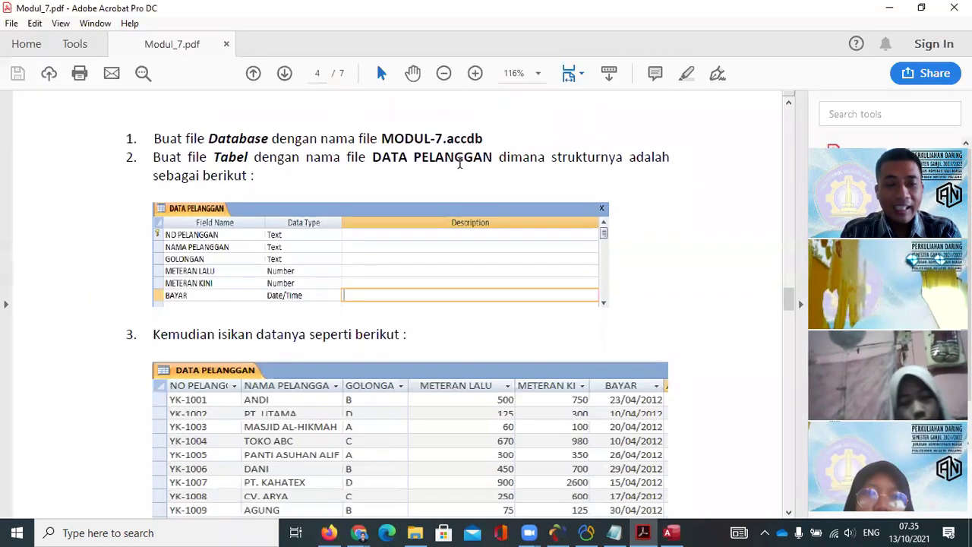
scroll(174, 222, "down", 1)
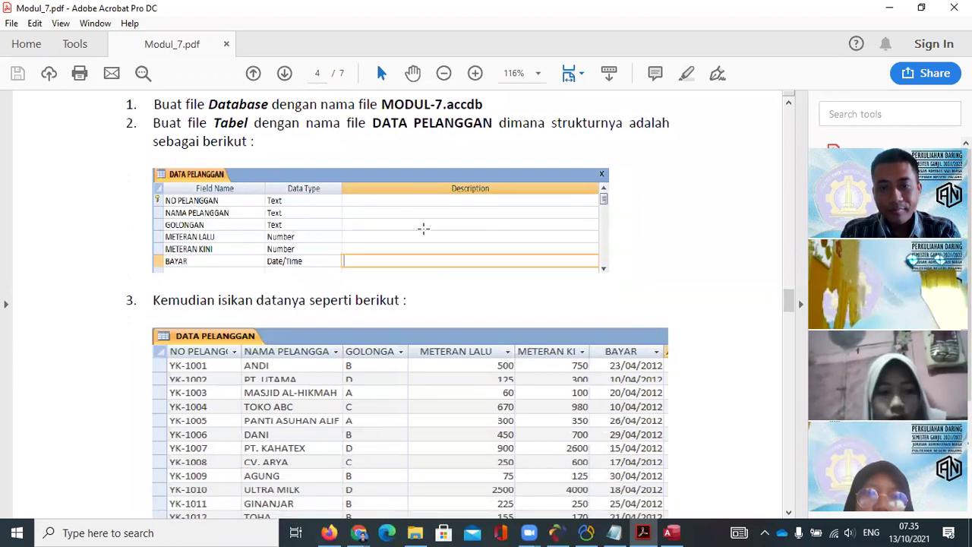
scroll(424, 230, "down", 3)
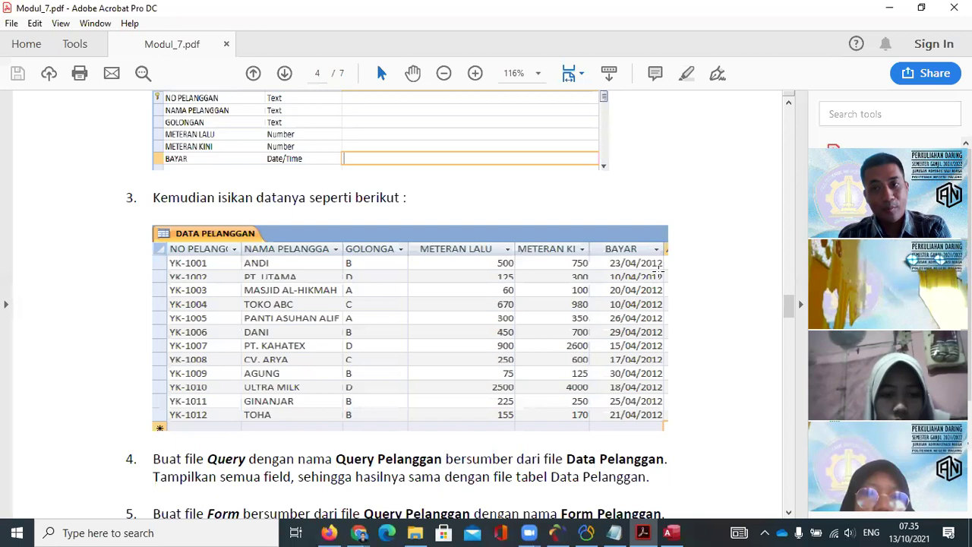
scroll(422, 365, "down", 3)
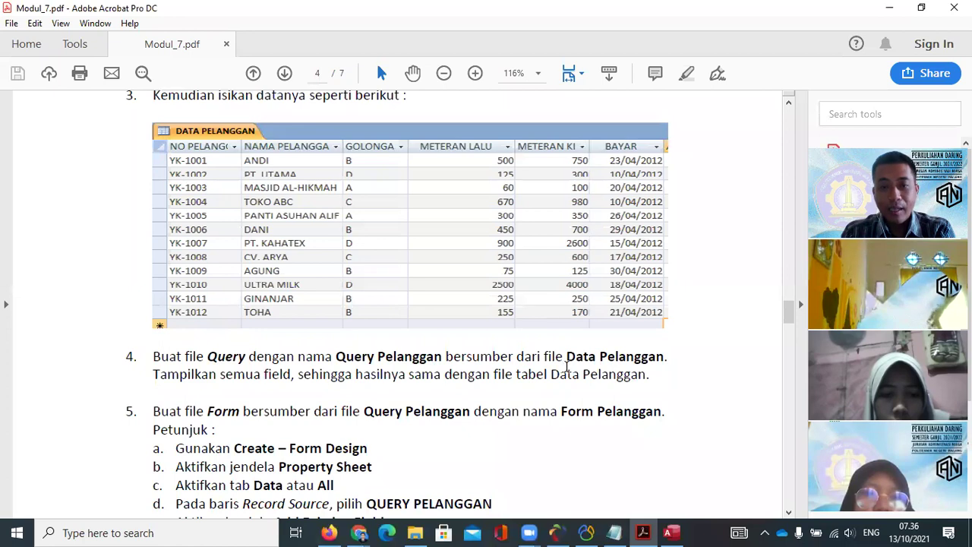
- Select Query Pelanggan and its source table Data Pelanggan in Access, and read instructions 4 and 5 in Modul_7.pdf
left_click(671, 532)
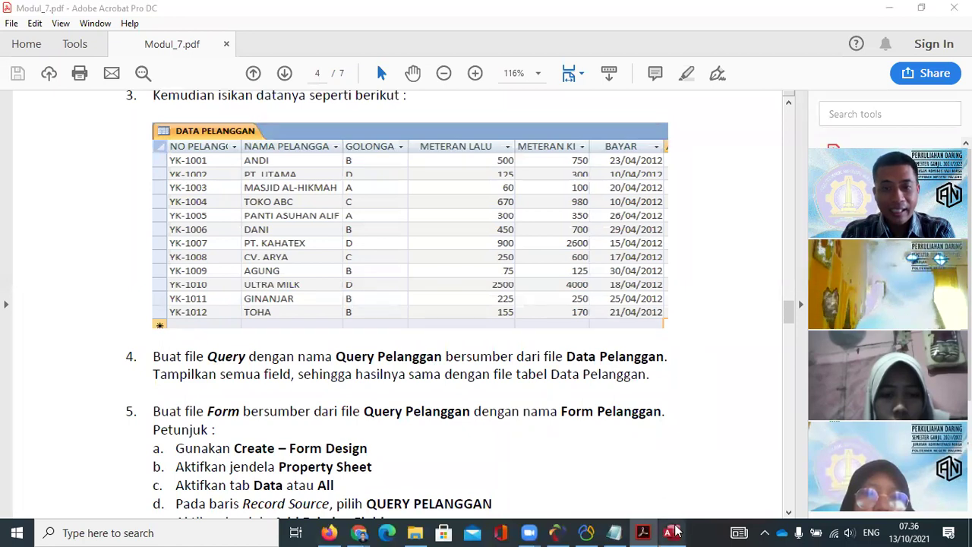
left_click(52, 207)
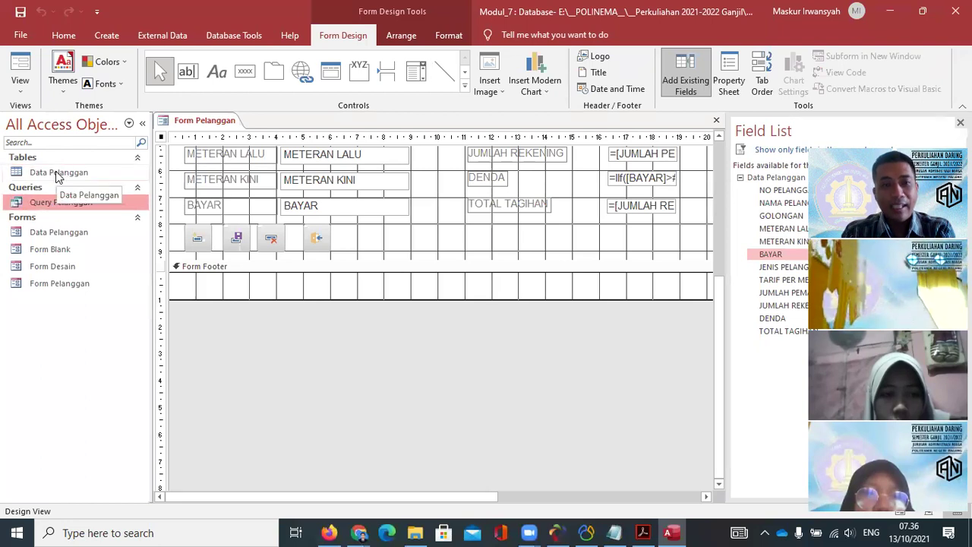
left_click(55, 171)
left_click(672, 533)
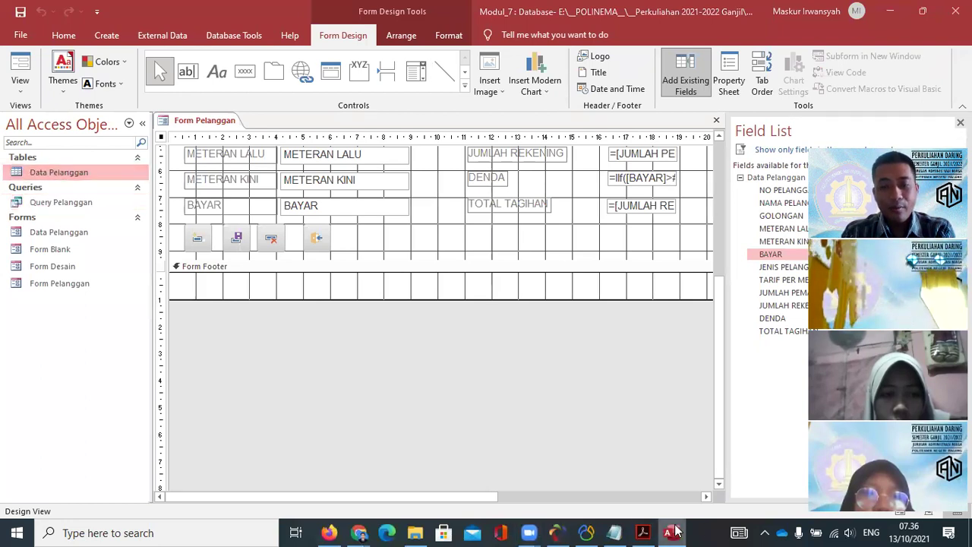
scroll(688, 292, "down", 3)
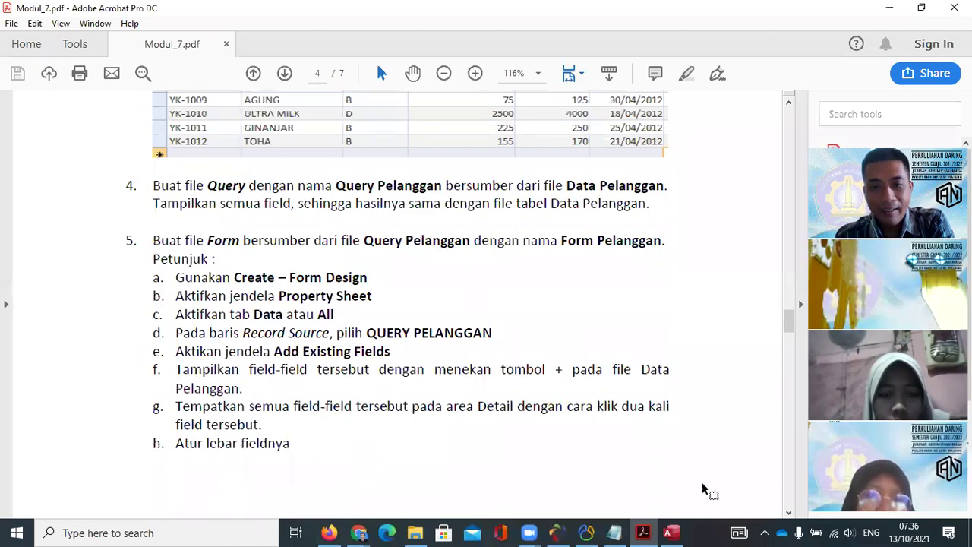
- Return to Access, examine the tables and queries offered as sources in the Form Wizard, and cancel the wizard
left_click(671, 533)
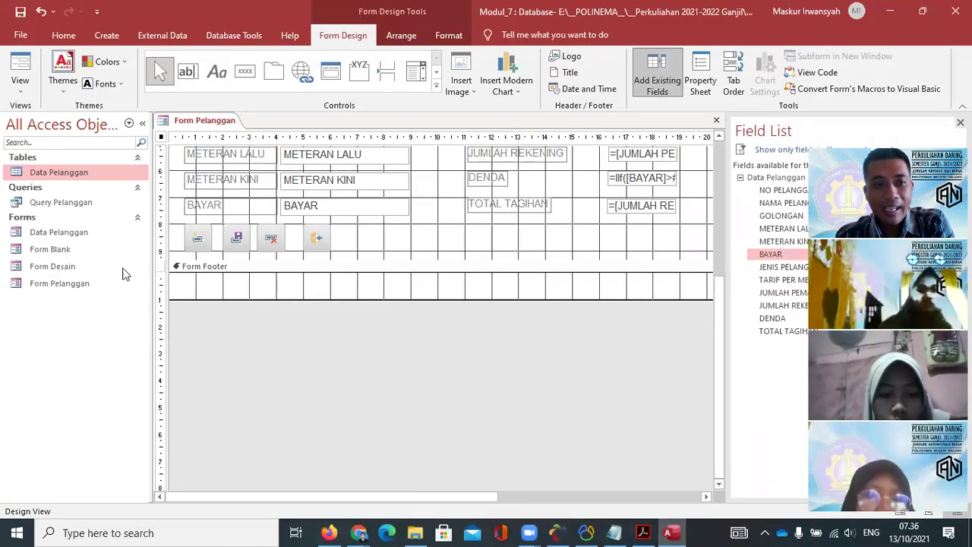
left_click(116, 38)
left_click(373, 59)
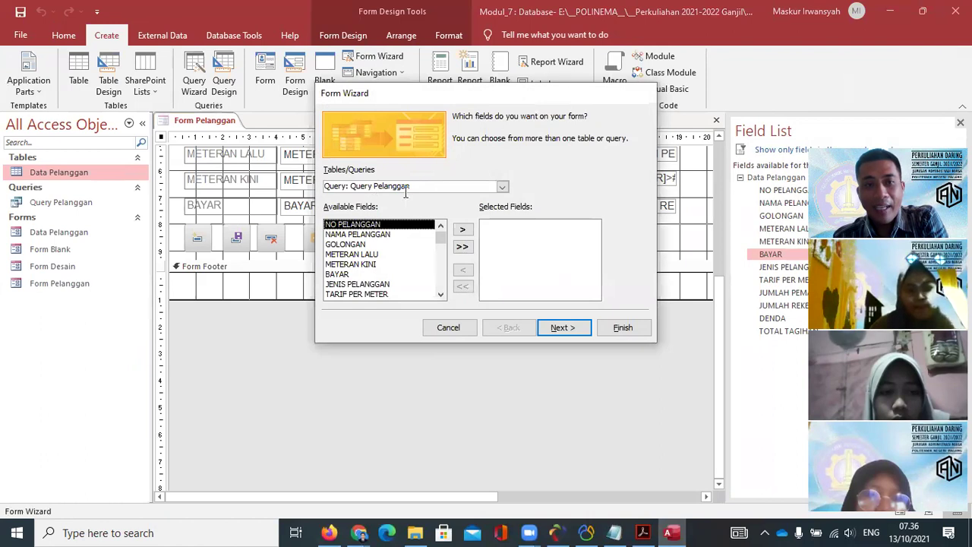
left_click(502, 188)
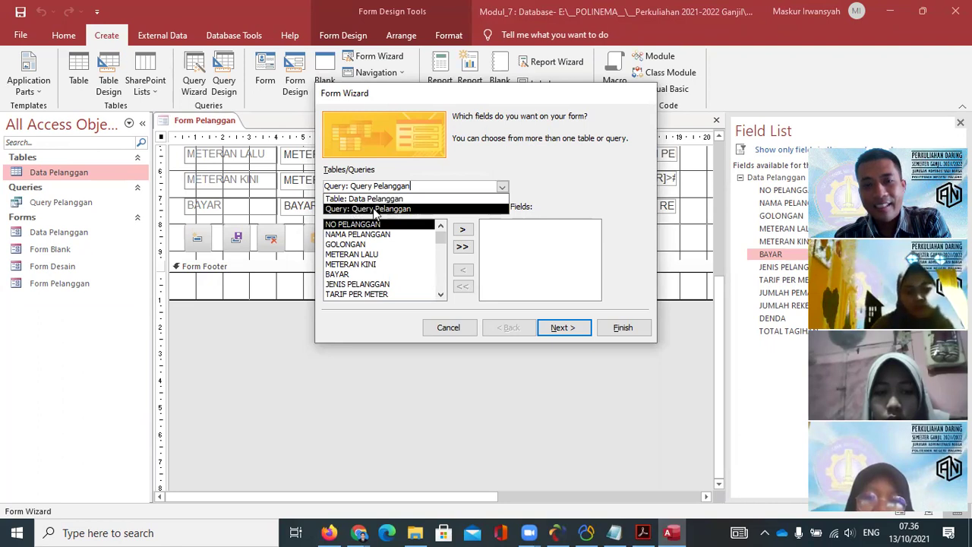
left_click(448, 328)
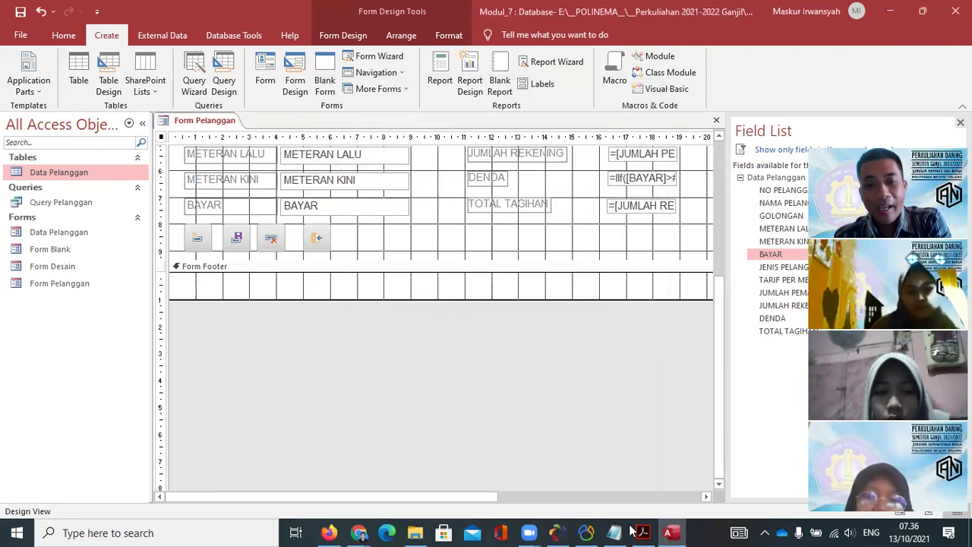
- Open Query Pelanggan in Design View
right_click(67, 204)
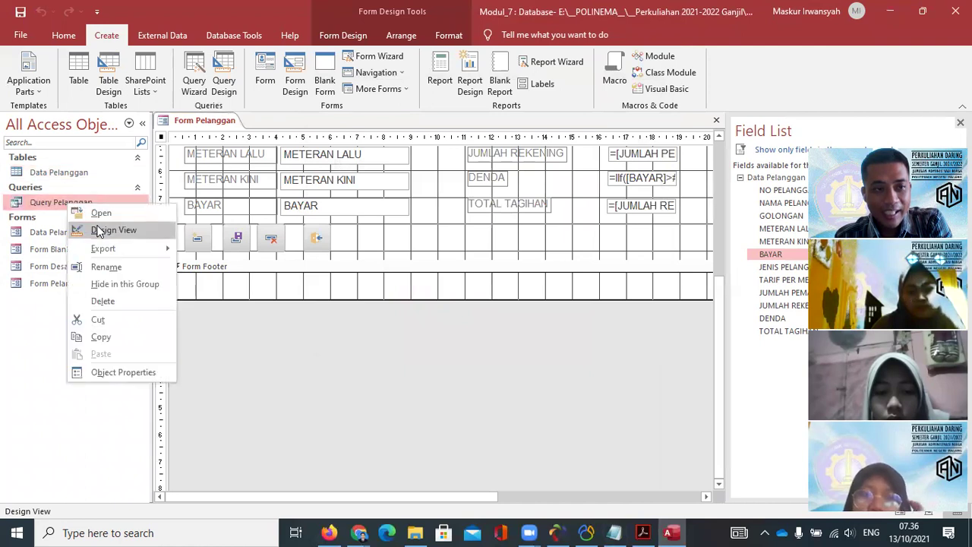
left_click(98, 231)
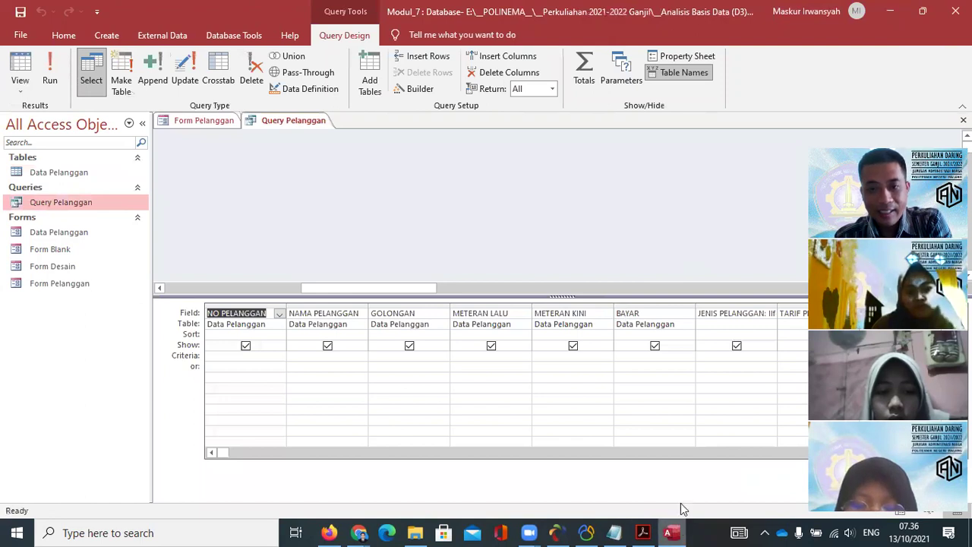
- Review the Form Pelanggan instructions in Modul_7.pdf in Acrobat, through the FORM DATA PELANGGAN PLN title example
left_click(642, 532)
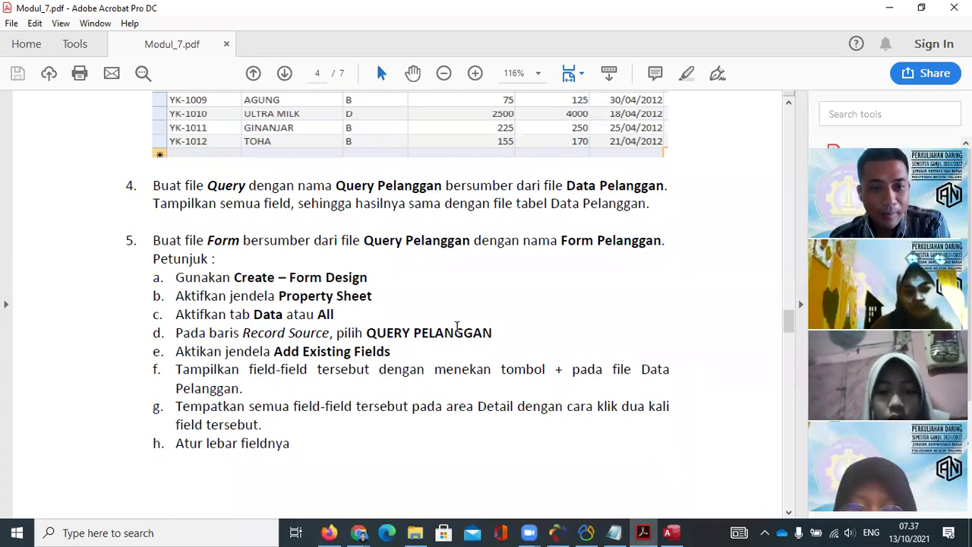
scroll(574, 273, "down", 2)
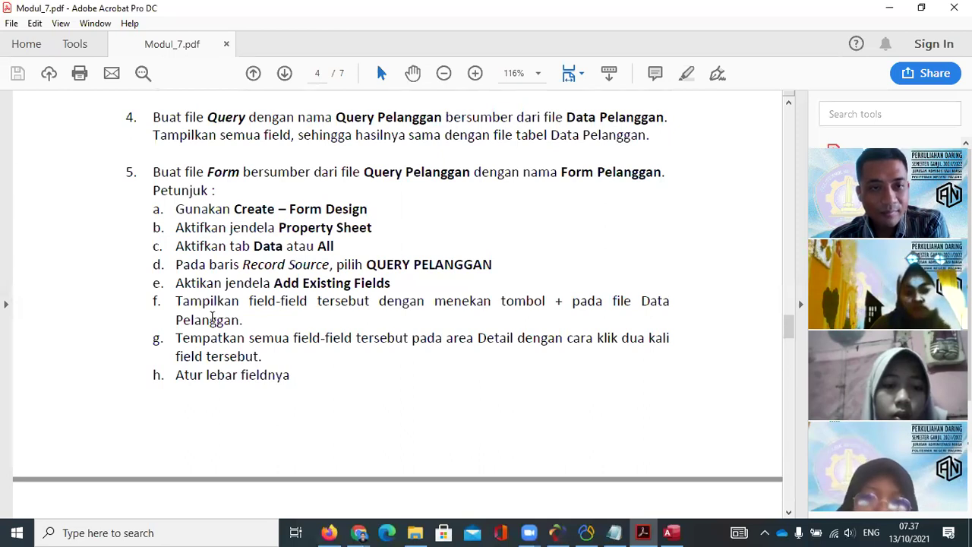
scroll(212, 318, "down", 10)
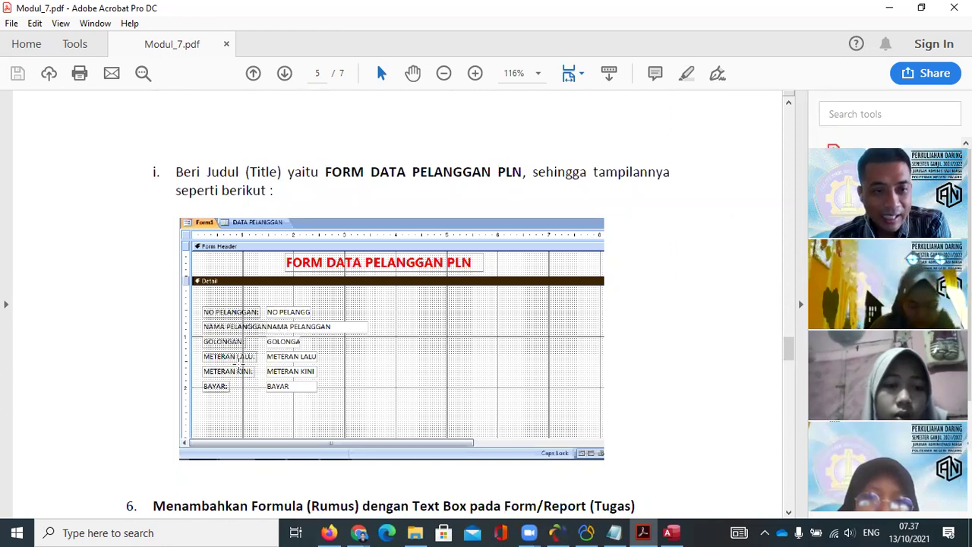
- Switch back to Access and open the form Data Pelanggan in Design View
left_click(670, 532)
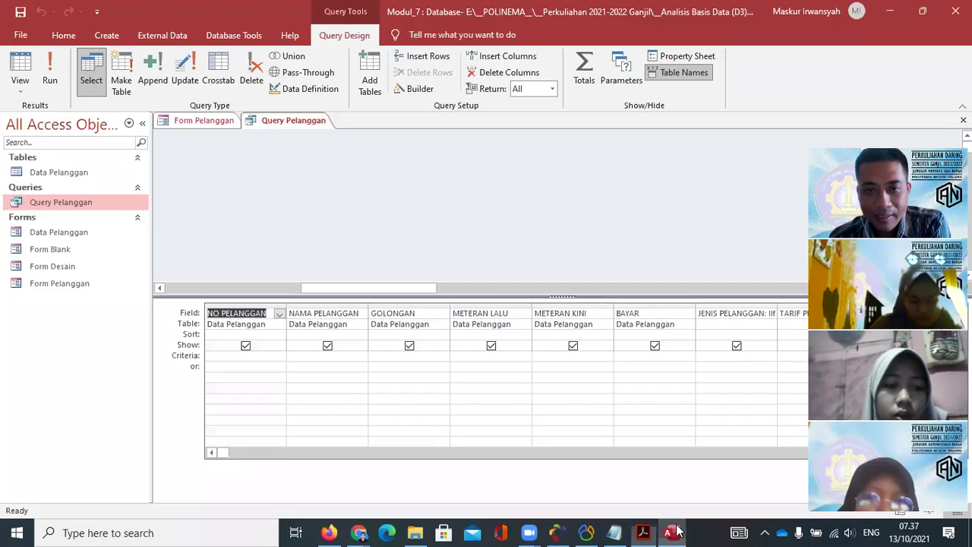
left_click(66, 235)
right_click(66, 237)
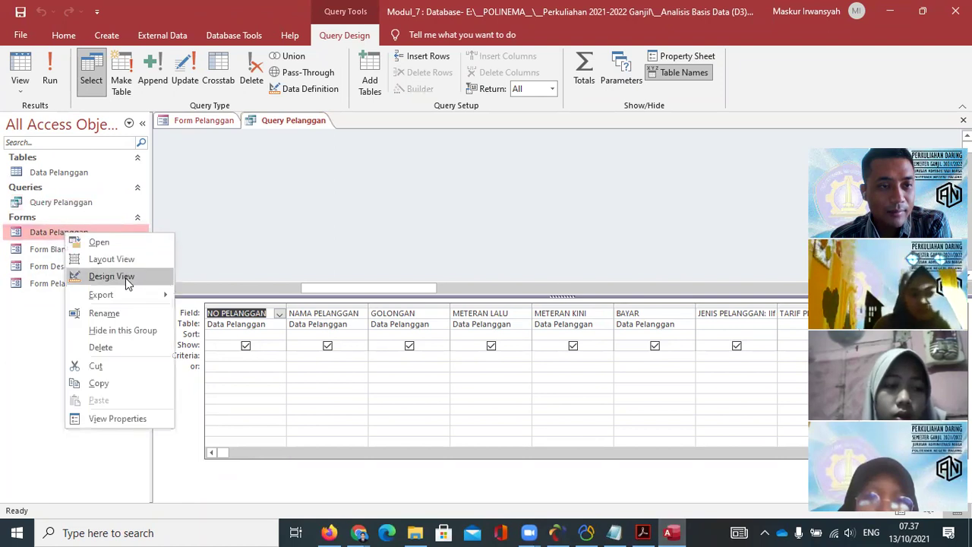
left_click(126, 278)
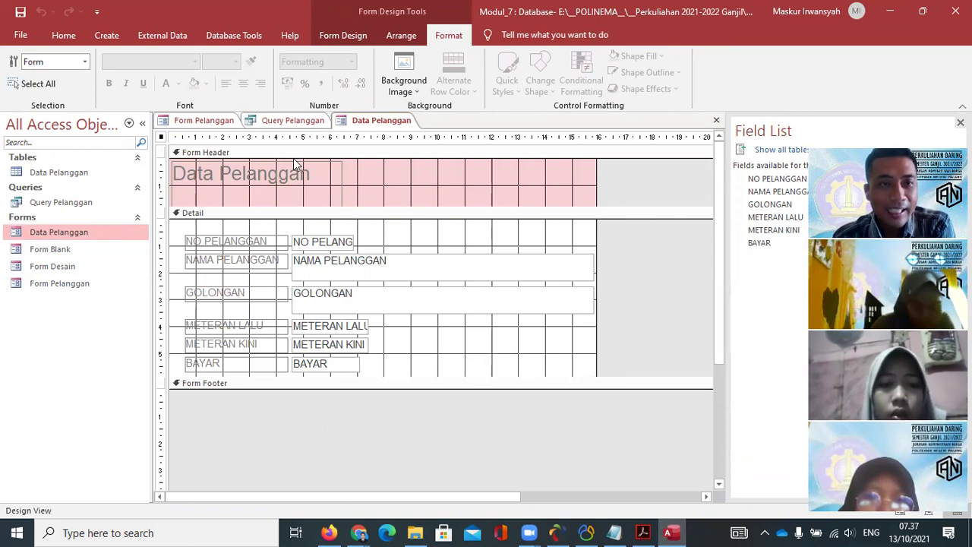
- Start the Form Wizard, choose Query: Query Pelanggan as the source, examine its available fields, and cancel the wizard
left_click(107, 35)
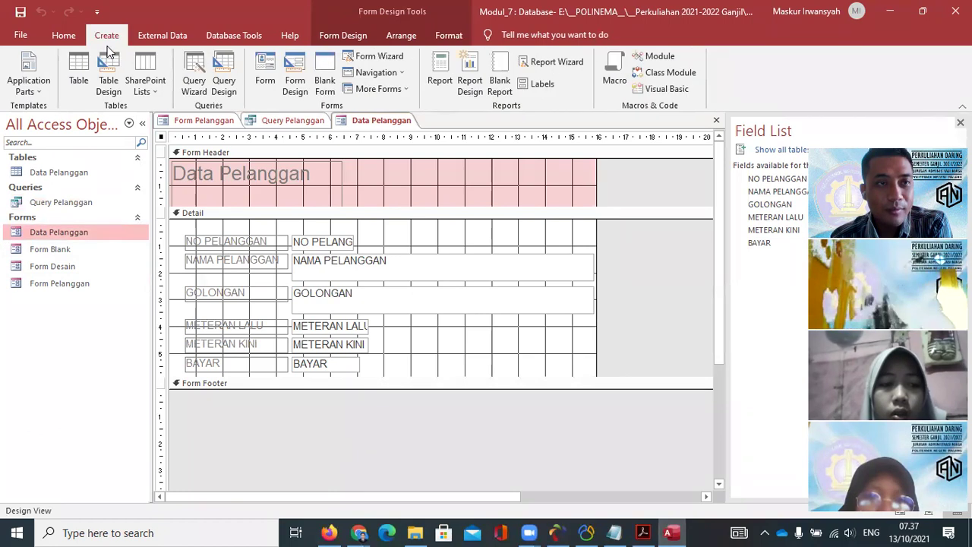
left_click(372, 58)
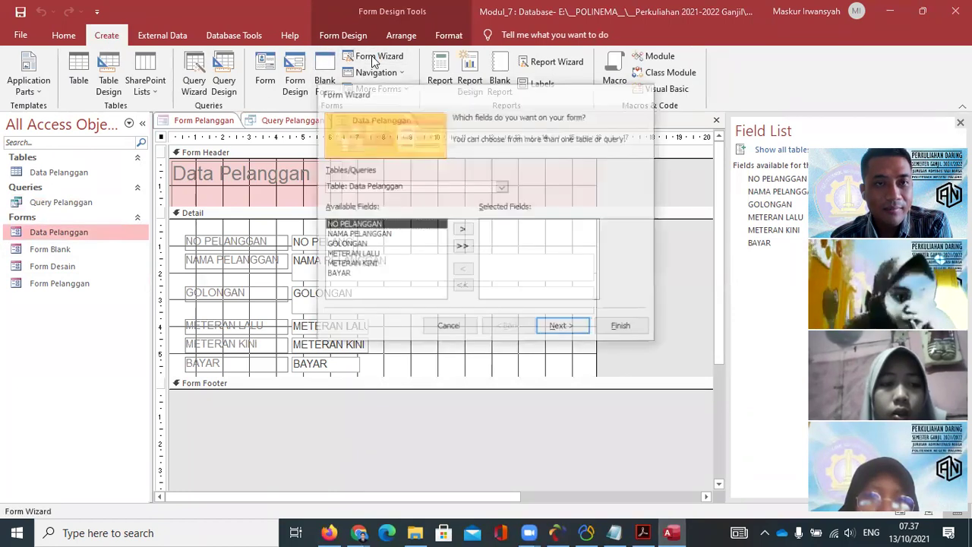
left_click(502, 186)
left_click(427, 209)
scroll(444, 273, "down", 2)
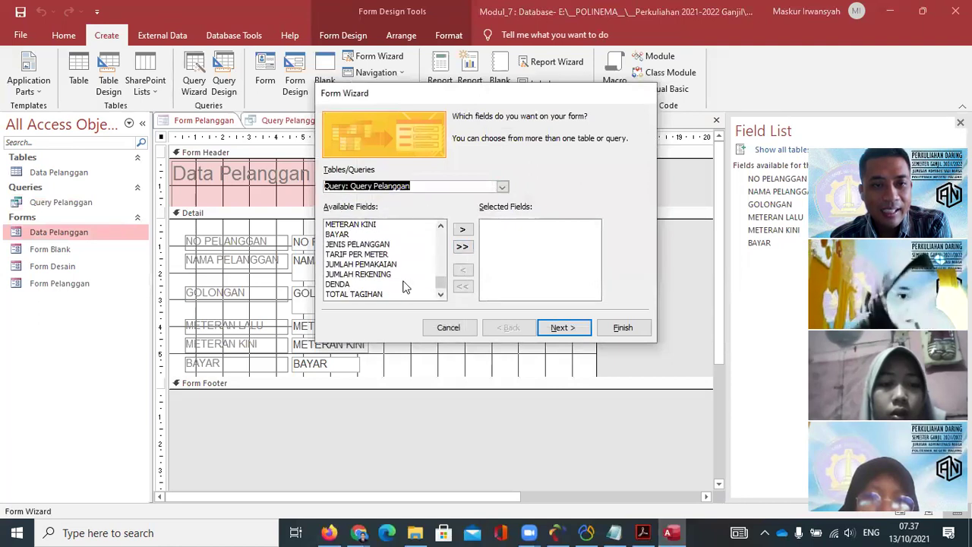
scroll(384, 283, "up", 2)
scroll(383, 284, "down", 2)
scroll(383, 283, "up", 2)
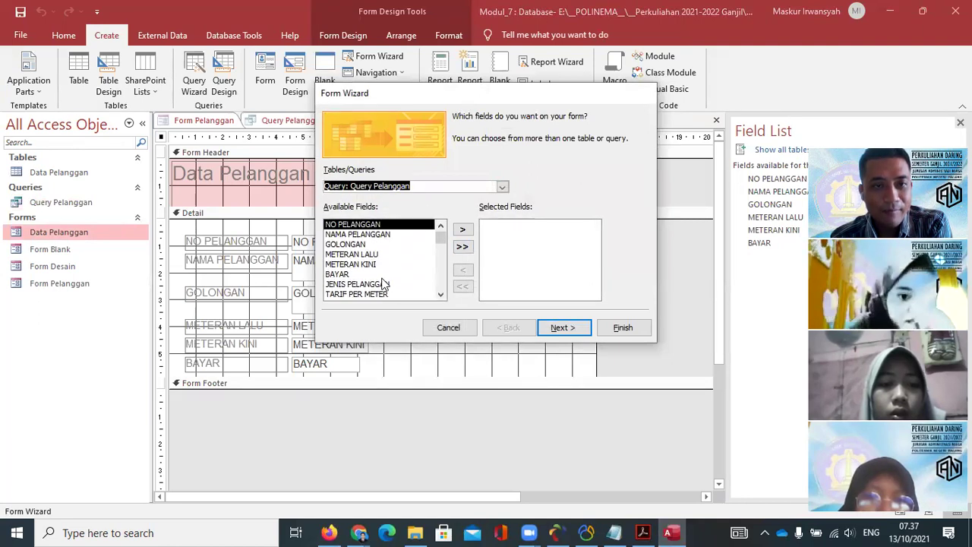
scroll(410, 274, "down", 2)
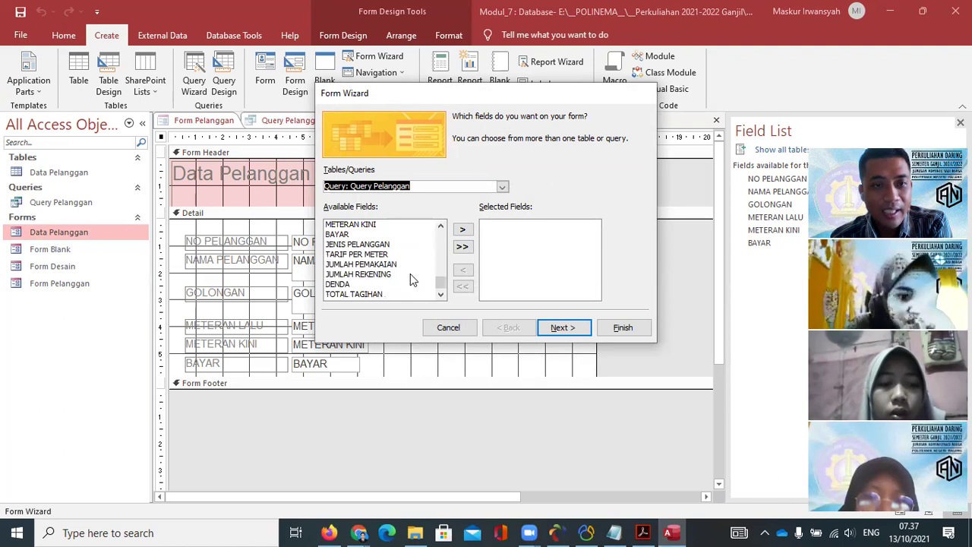
scroll(410, 280, "up", 2)
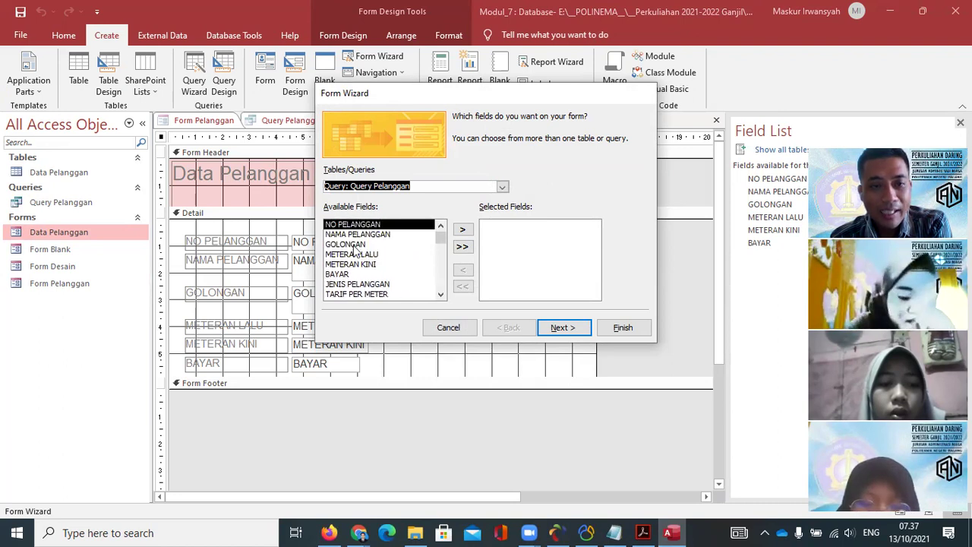
left_click(448, 328)
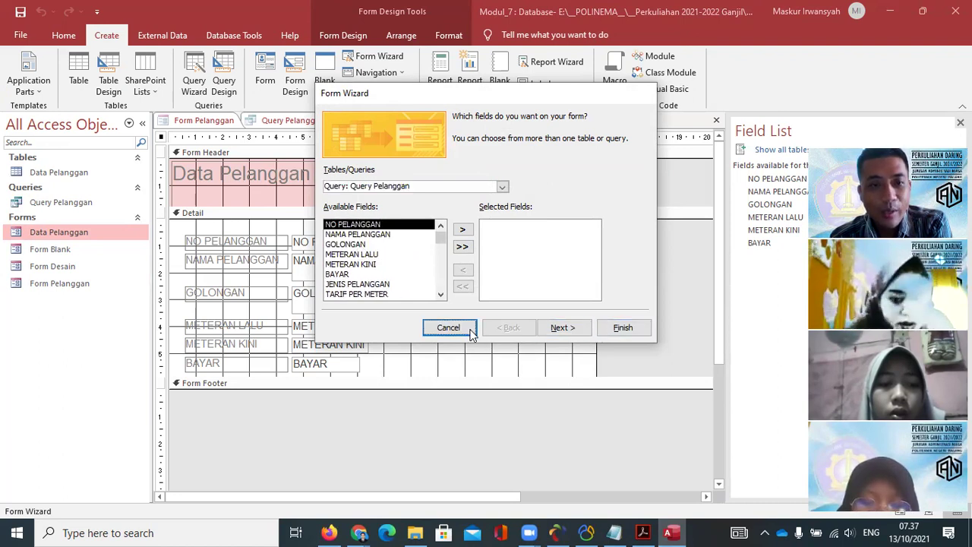
- Compare the fields of Query Pelanggan with those of the table Data Pelanggan in Design View
right_click(58, 207)
left_click(122, 232)
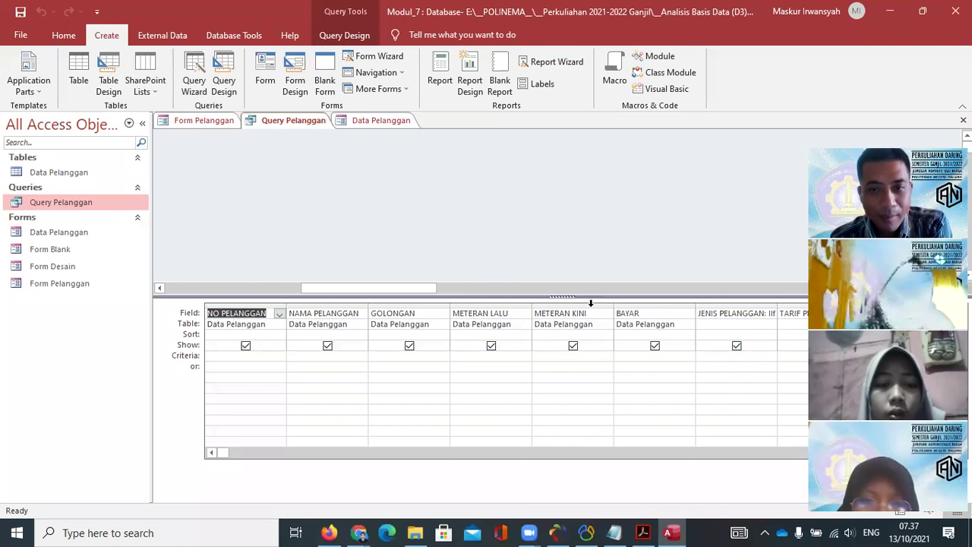
right_click(78, 172)
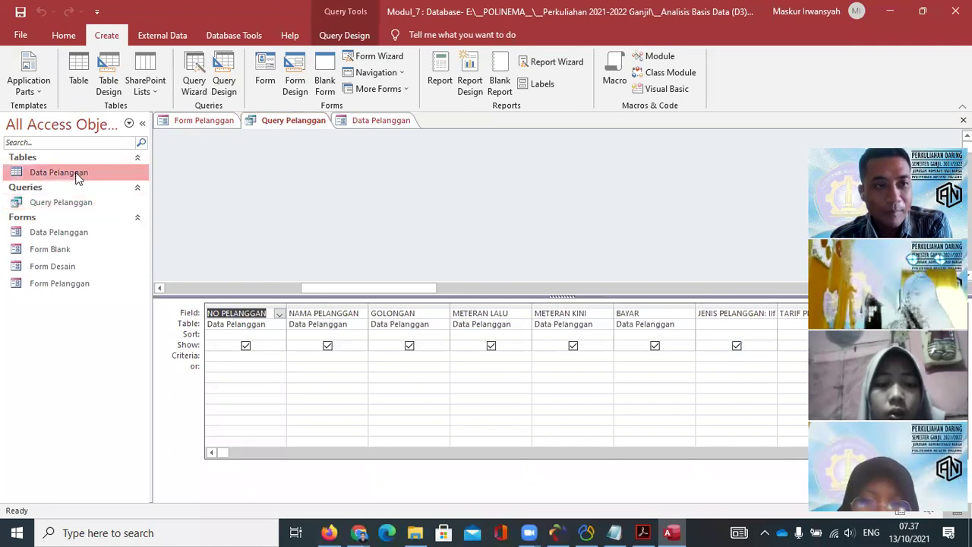
left_click(125, 198)
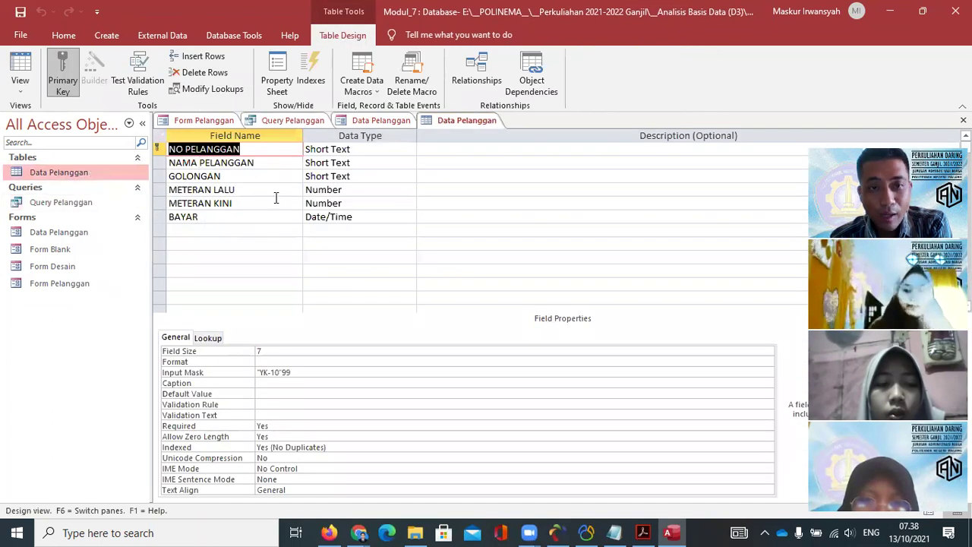
right_click(62, 202)
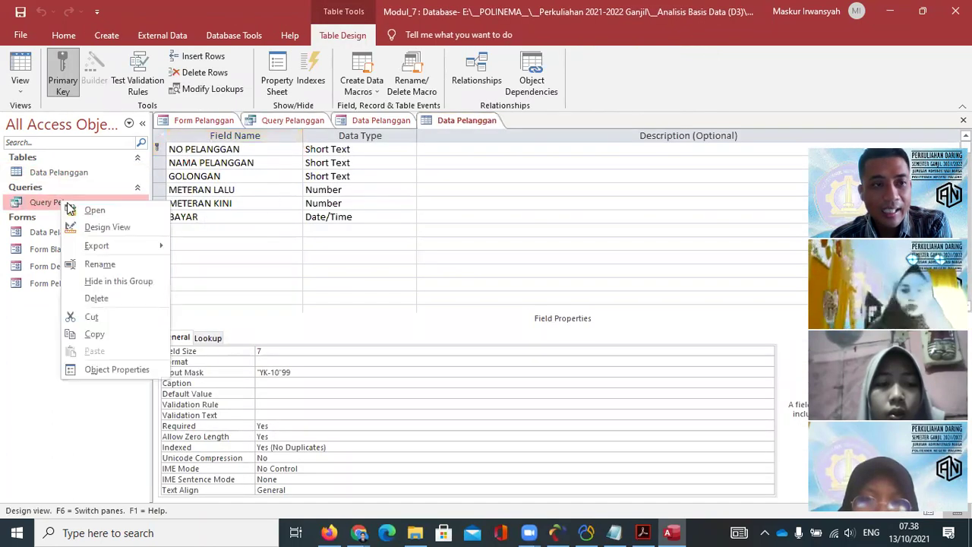
left_click(107, 227)
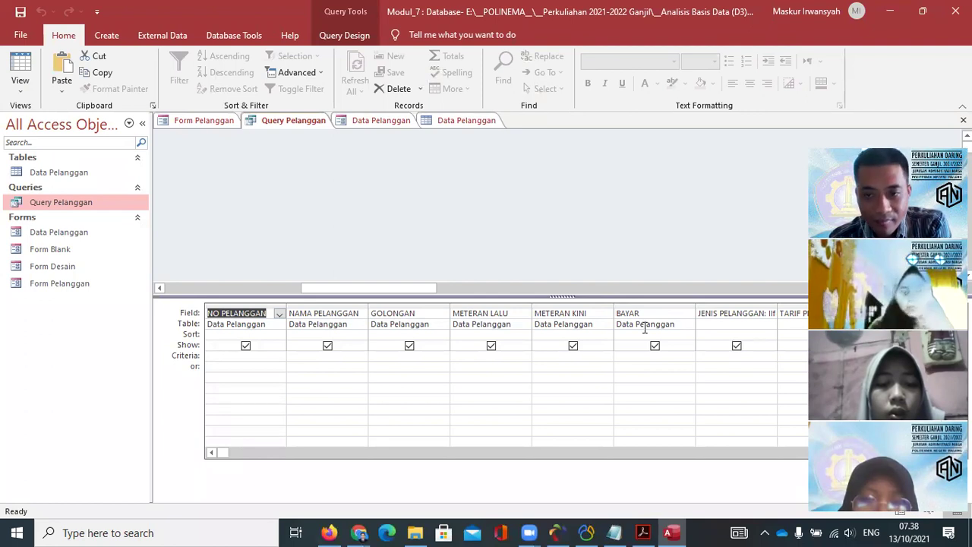
right_click(69, 172)
left_click(113, 201)
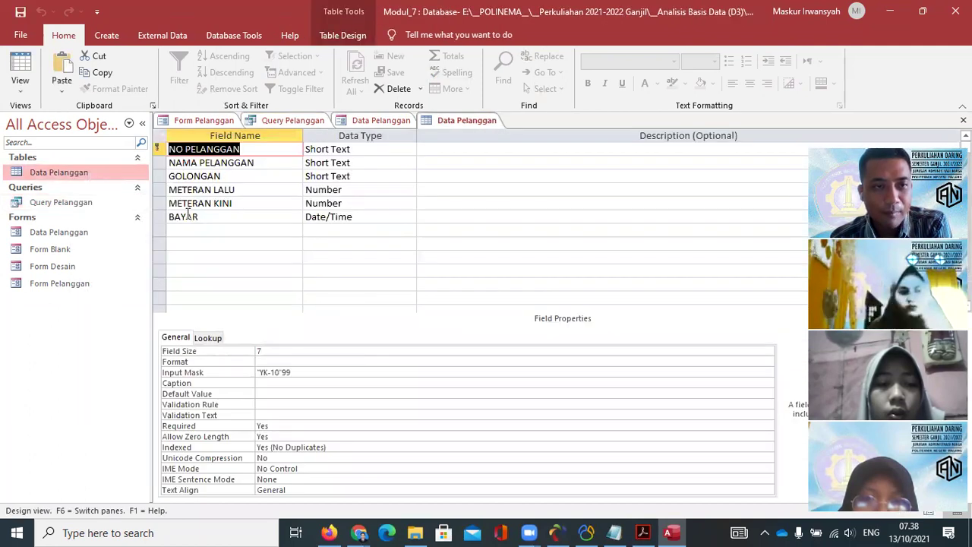
- Return to Query Pelanggan in Design View and copy the JENIS PELANGGAN field's expression
right_click(66, 232)
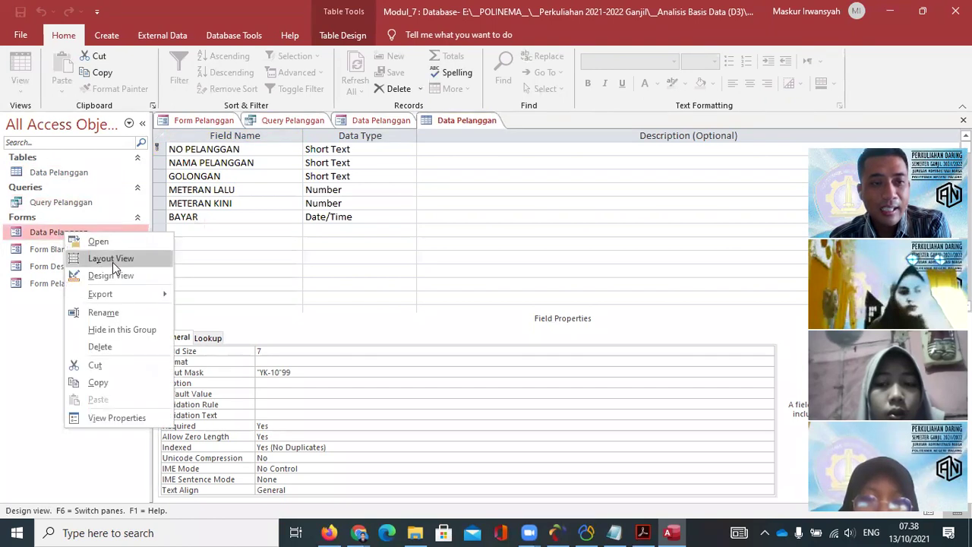
left_click(79, 202)
right_click(67, 202)
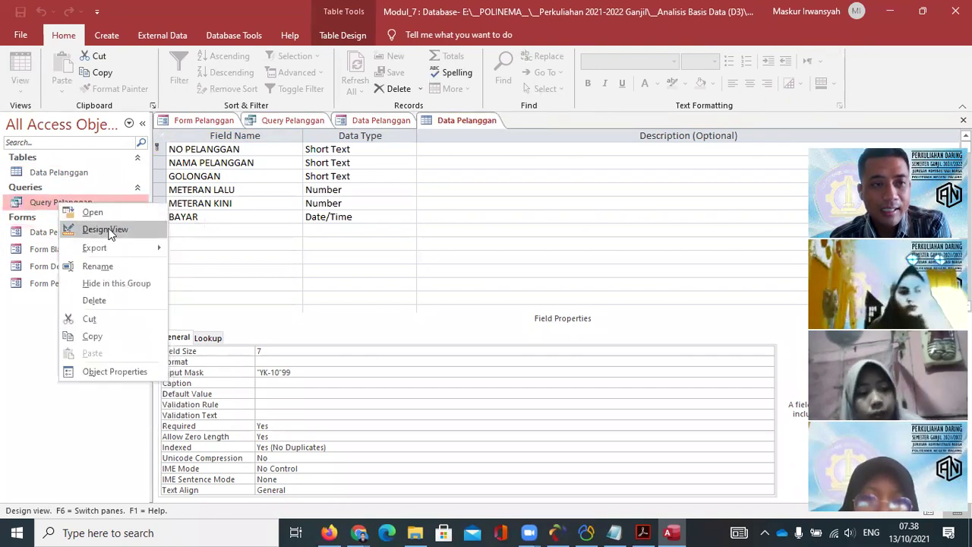
left_click(97, 226)
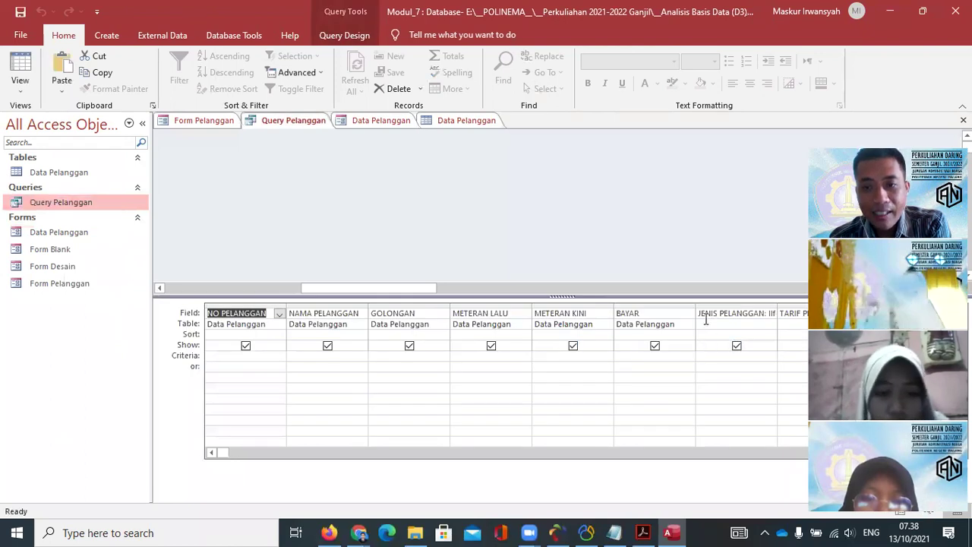
left_click_drag(700, 314, 795, 323)
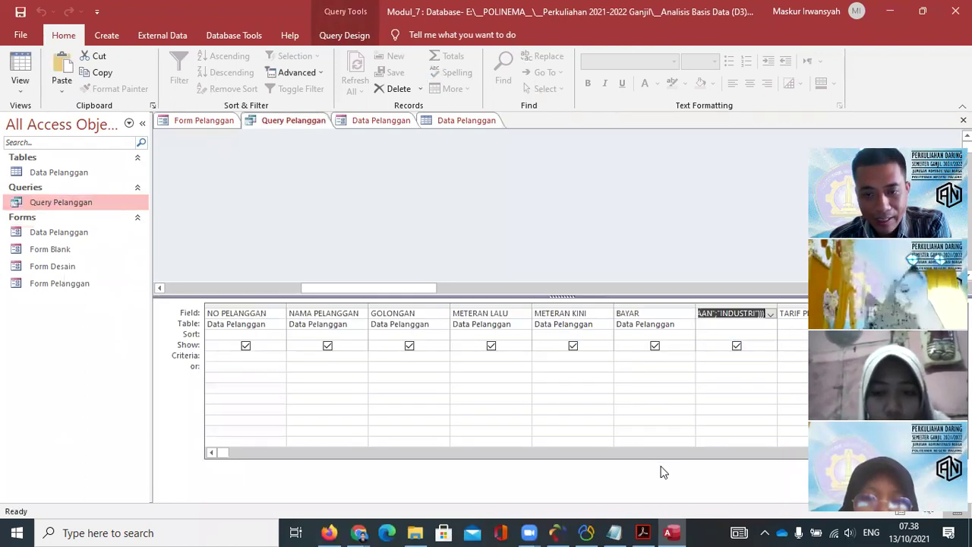
- Switch to Modul_7.pdf in Acrobat and review section 6a on the JENIS PELANGGAN and TARIF PER METER fields
left_click(642, 532)
scroll(629, 310, "down", 6)
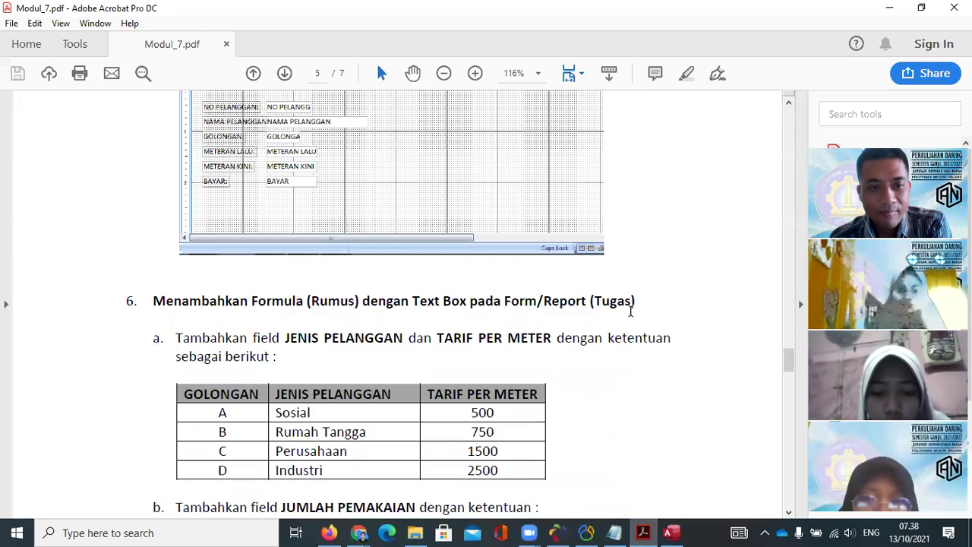
scroll(466, 278, "up", 3)
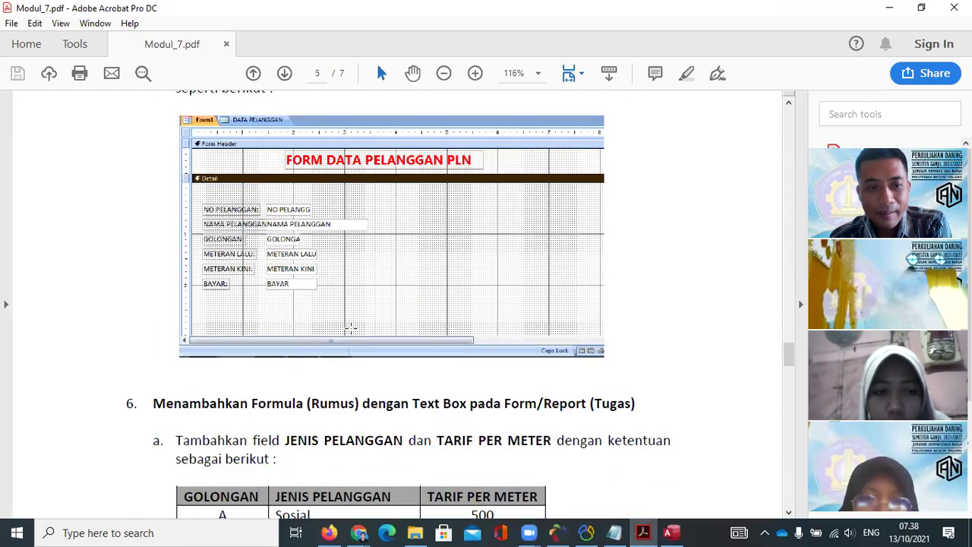
scroll(231, 289, "down", 5)
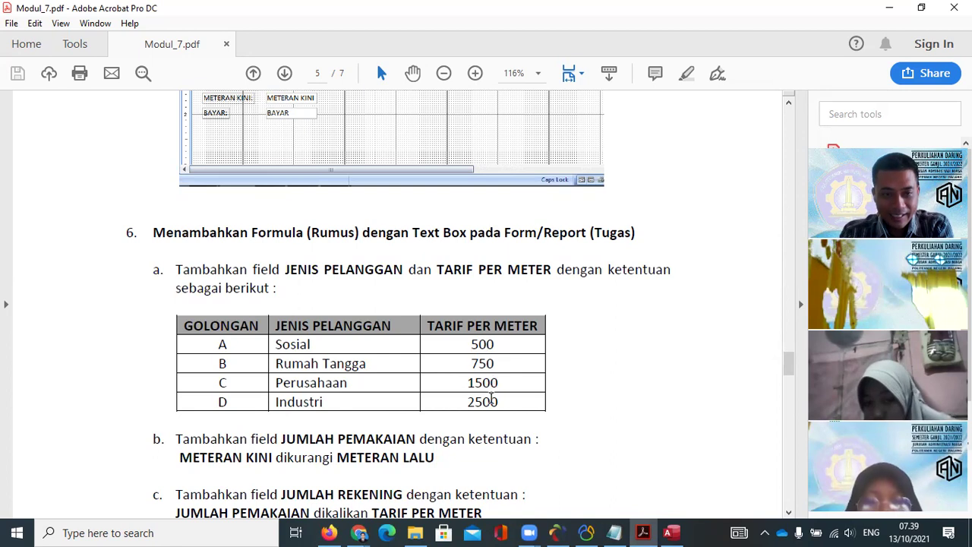
- Open a blank, maximized Notepad window and paste JENIS PELANGGAN: IIf([GOLONGAN]="A";"SOSIAL";IIf([GOLONGAN]="B";"RUMAH TANGGA";IIf([GOLONGAN]="C";"PERUSAHAAN";"INDUSTRI")))
left_click(671, 530)
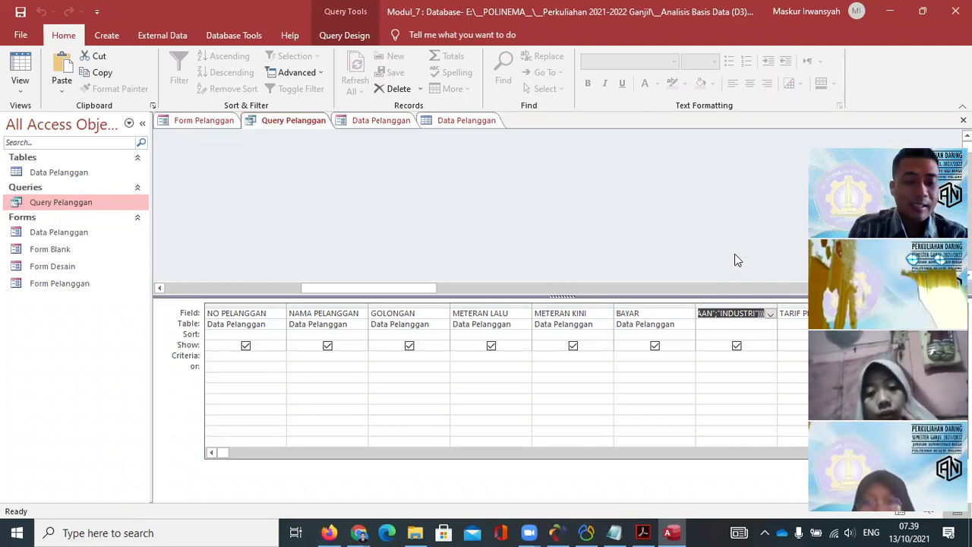
key("super+r")
key("Return")
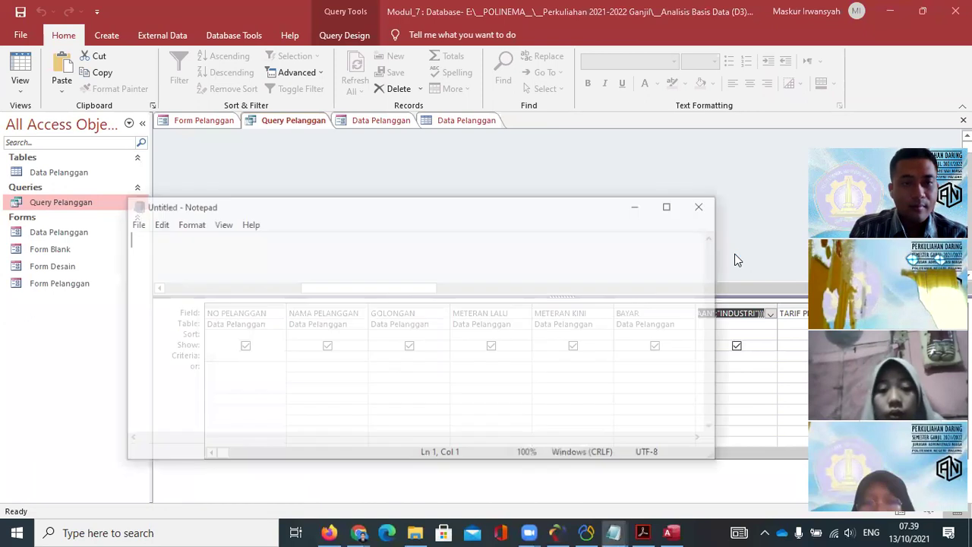
key("ctrl+v")
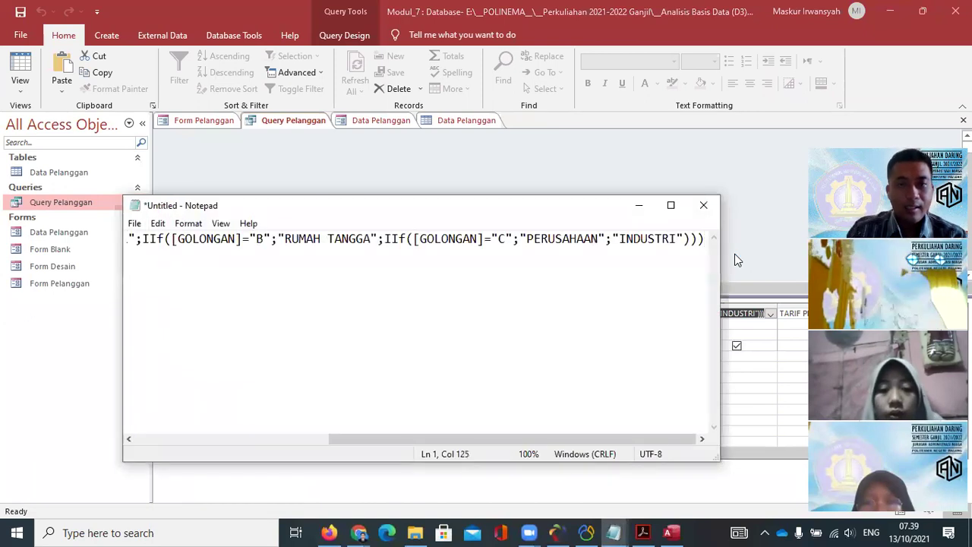
left_click(671, 205)
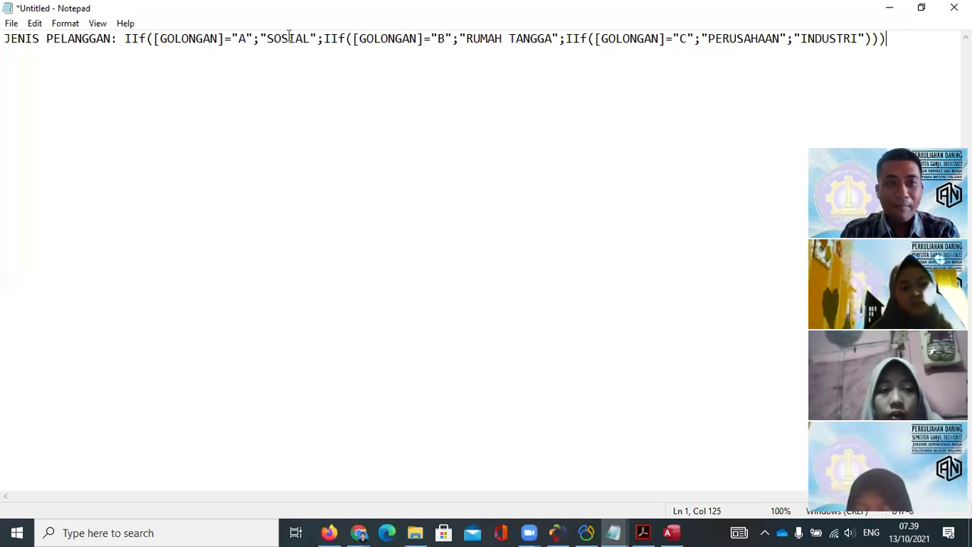
- Check the query's JENIS PELANGGAN expression against the customer group and tariff table in section 6a of Modul_7.pdf
left_click(643, 532)
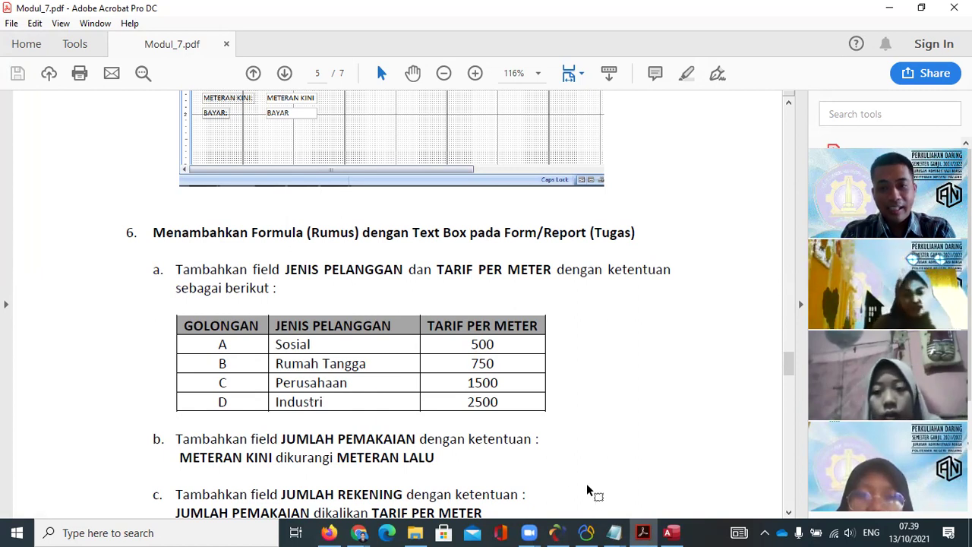
left_click(667, 532)
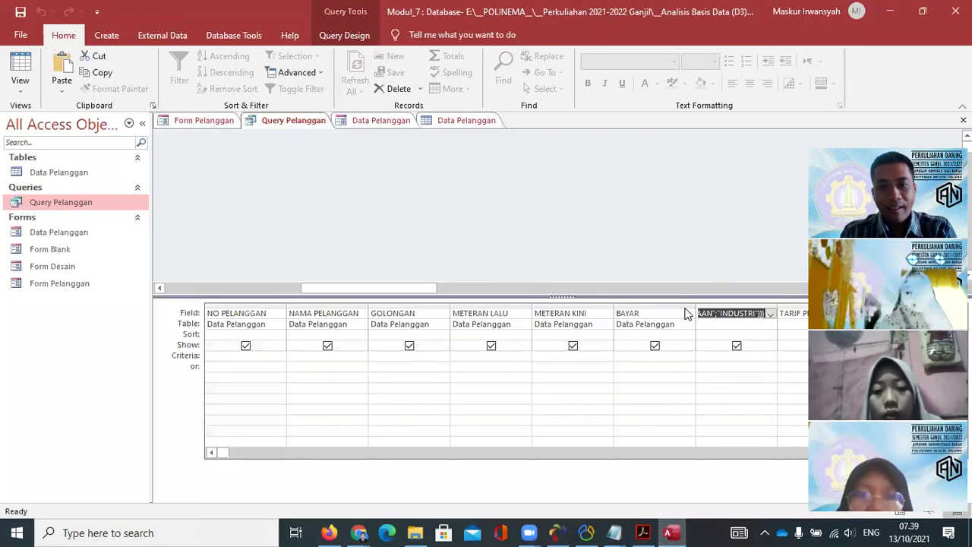
left_click(645, 532)
scroll(455, 243, "down", 3)
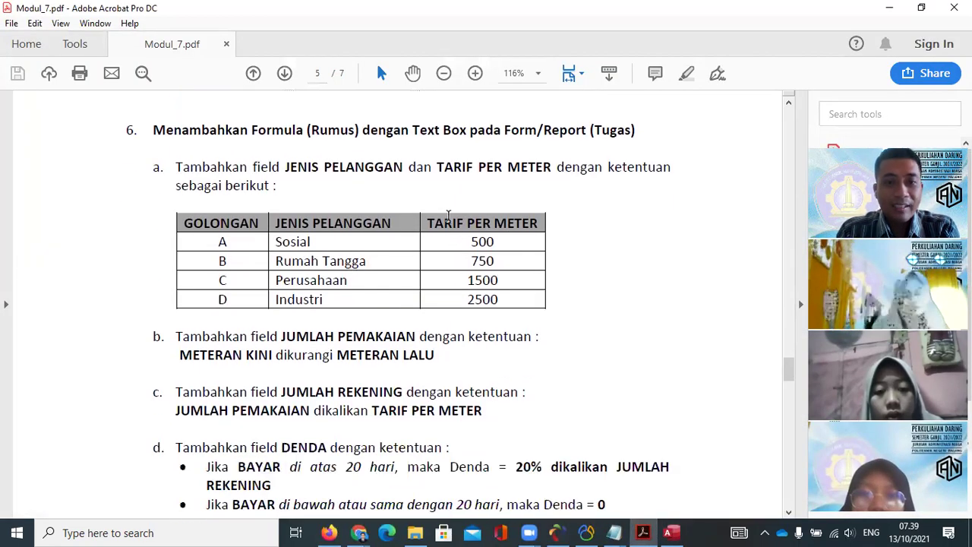
- Copy Query Pelanggan's tariff expression into Notepad, two lines below the first: TARIF PER METER: IIf([GOLONGAN]="A";500;IIf([GOLONGAN]="B";750;IIf([GOLONGAN]="C";1500;2500)))
left_click(669, 532)
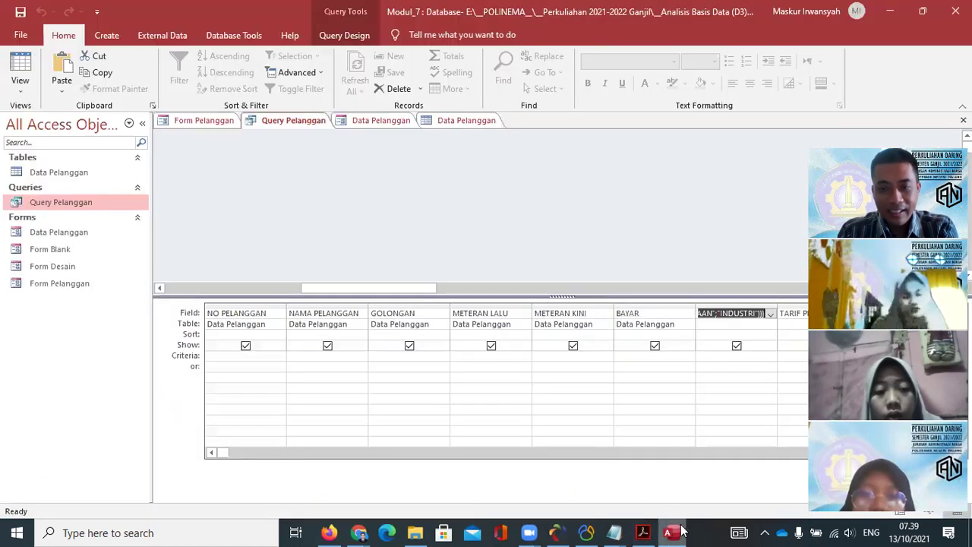
left_click(782, 314)
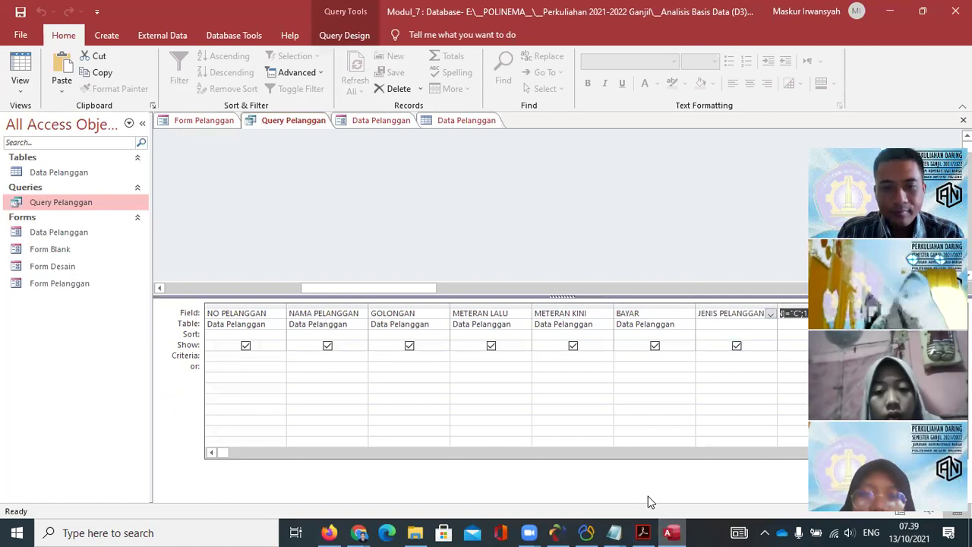
left_click(614, 532)
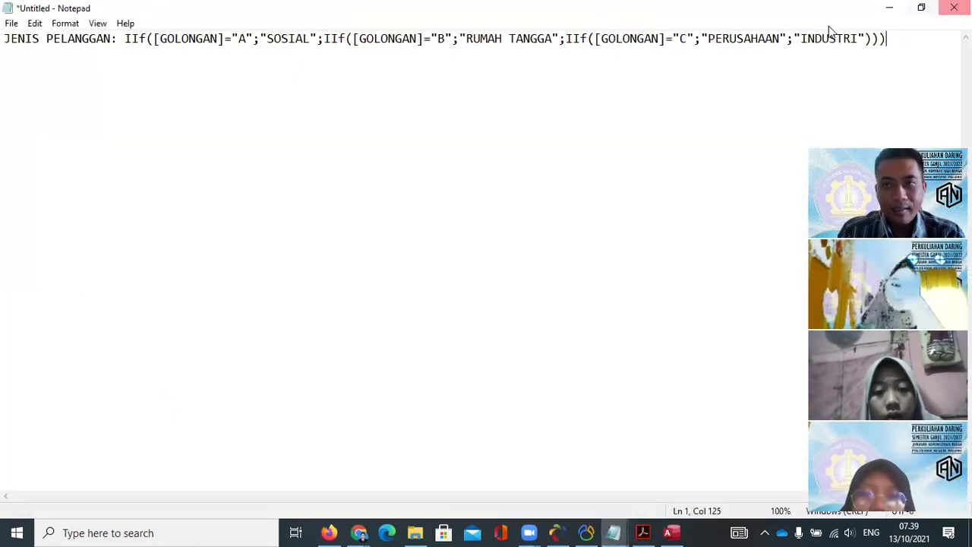
key("Return")
key("Return")
type("TARIF PER METER: IIf([GOLONGAN]=\"A\";500;IIf([GOLONGAN]=\"B\";750;IIf([GOLONGAN]=\"C\";1500;2500)))")
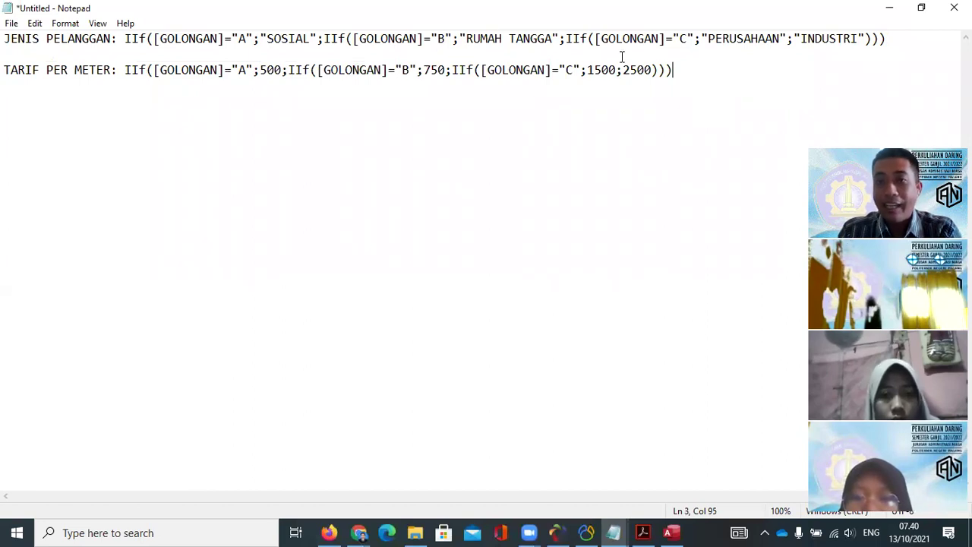
left_click_drag(623, 70, 654, 70)
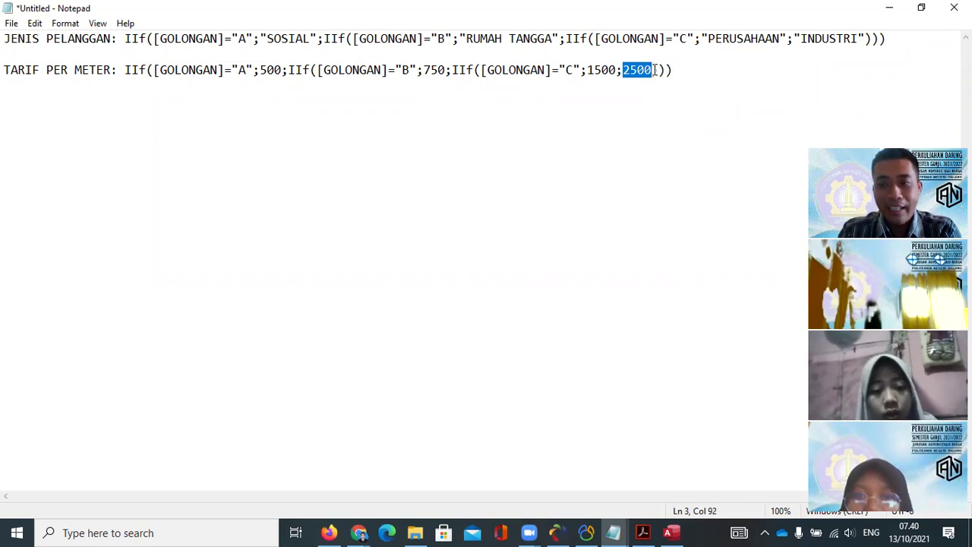
- Go back through Access to Modul_7.pdf in Acrobat and review the rules for JUMLAH PEMAKAIAN, JUMLAH REKENING, DENDA and TOTAL TAGIHAN
left_click(673, 532)
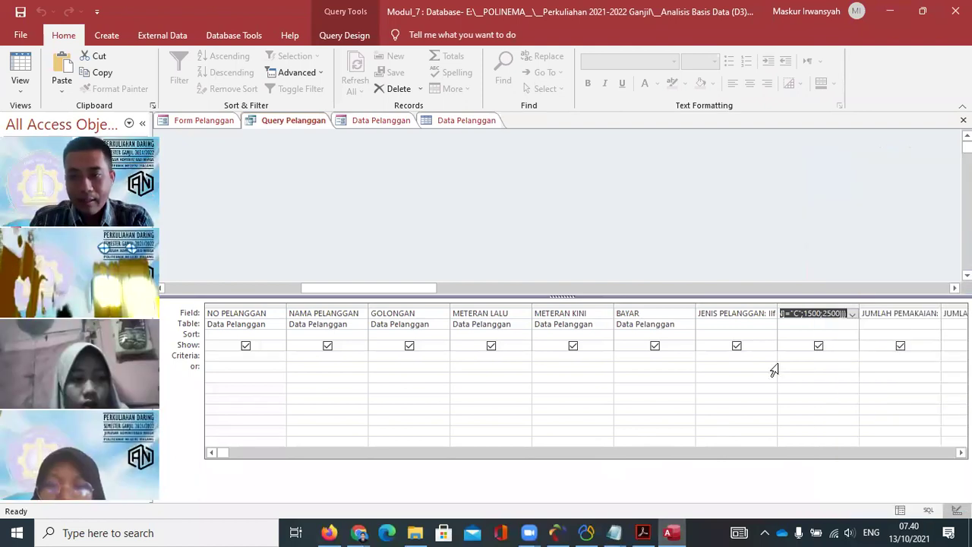
left_click(643, 532)
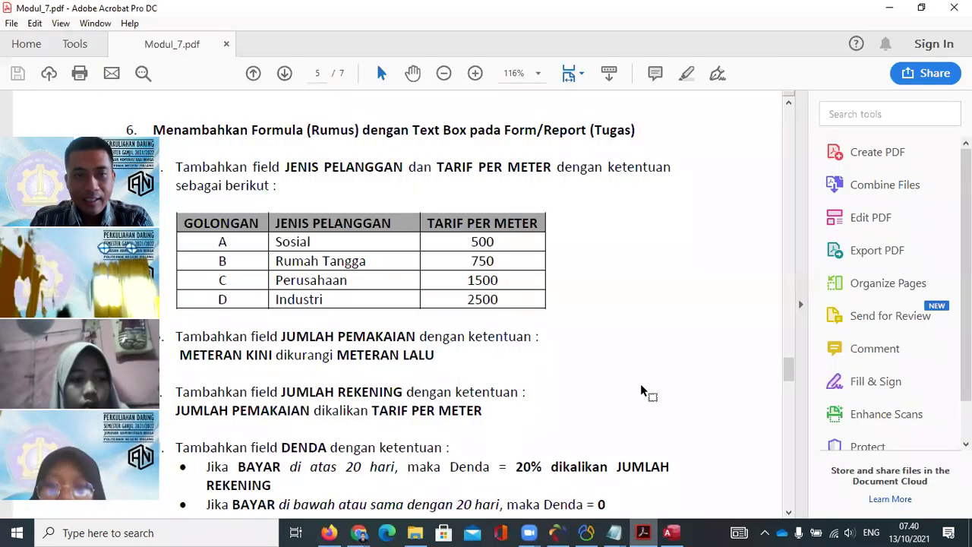
scroll(641, 357, "down", 2)
scroll(639, 332, "down", 1)
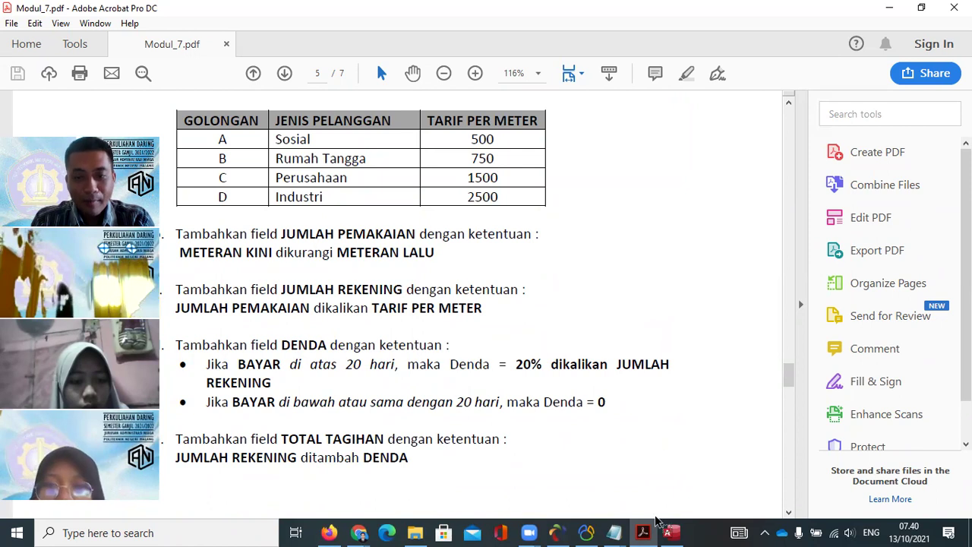
- Close the mysql.txt Notepad window and copy Query Pelanggan's usage expression two lines below the tariff formula: JUMLAH PEMAKAIAN: [METERAN KINI]-[METERAN LALU]
left_click(668, 531)
left_click_drag(863, 317, 925, 315)
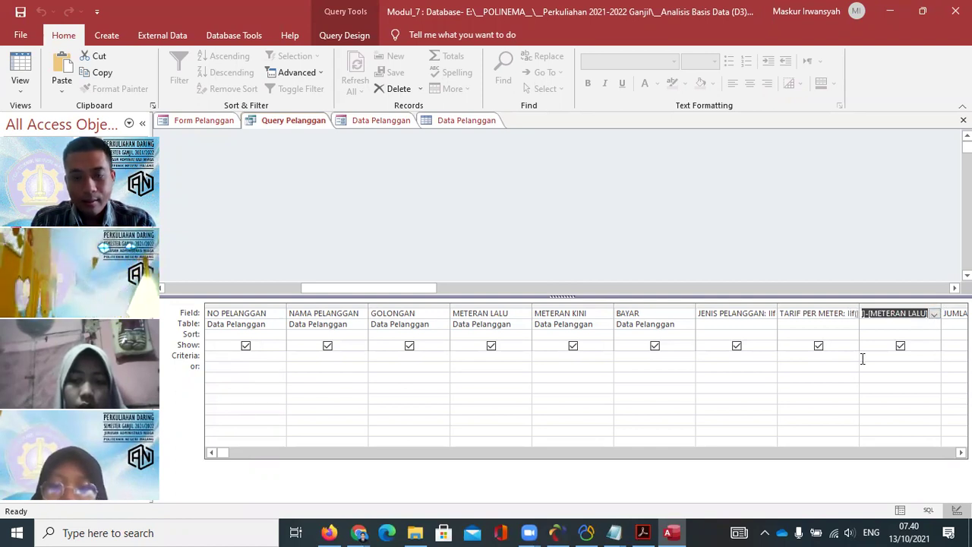
mouse_move(613, 533)
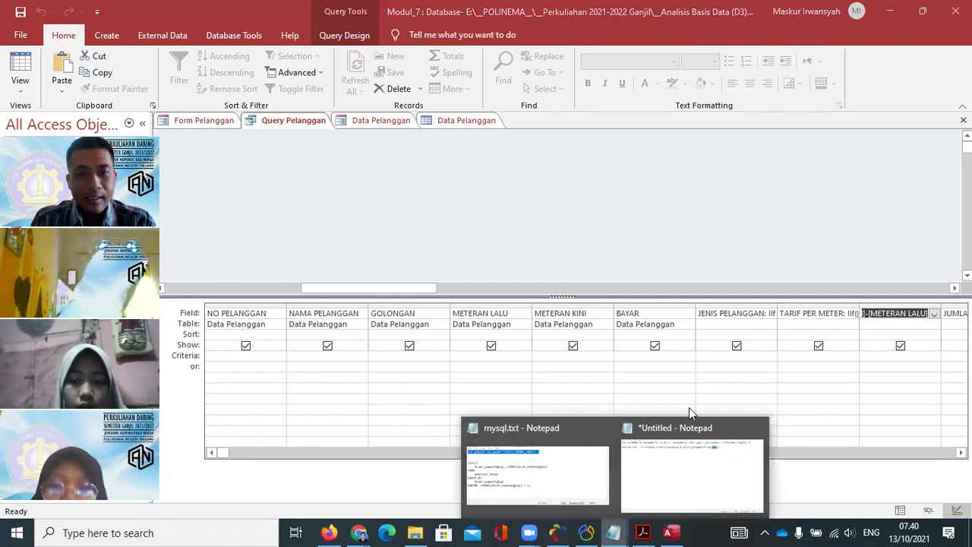
left_click(565, 468)
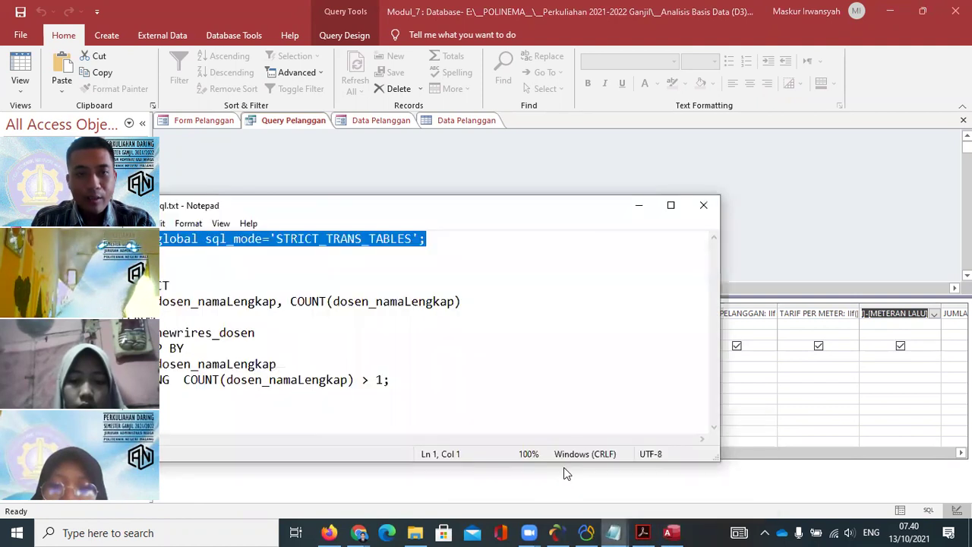
left_click(703, 206)
left_click(614, 533)
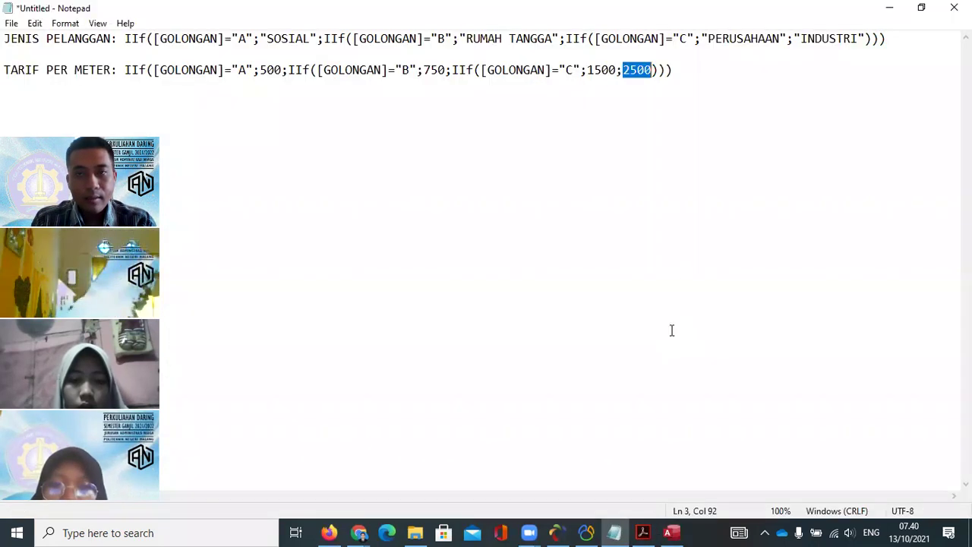
left_click(754, 79)
key("Return")
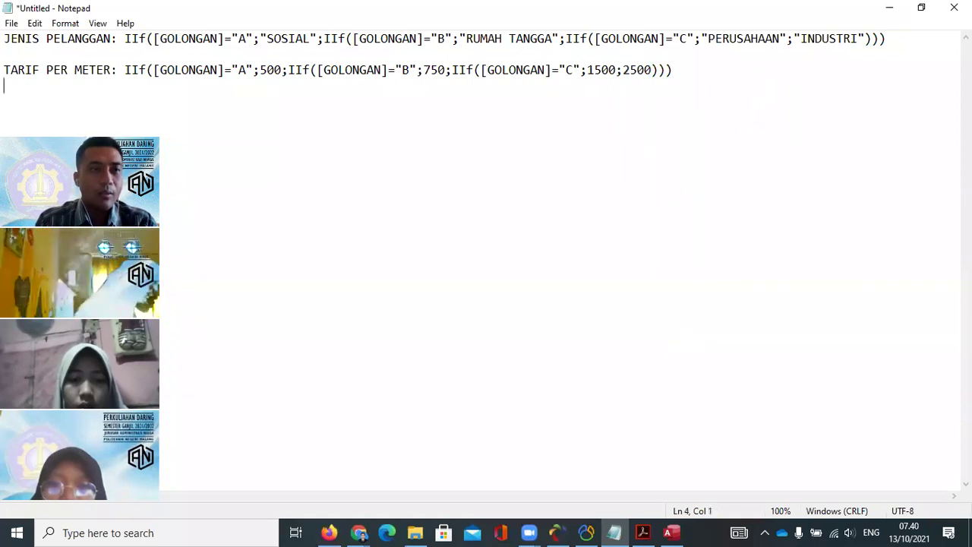
key("Return")
type("JUMLAH PEMAKAIAN: [METERAN KINI]-[METERAN LALU]")
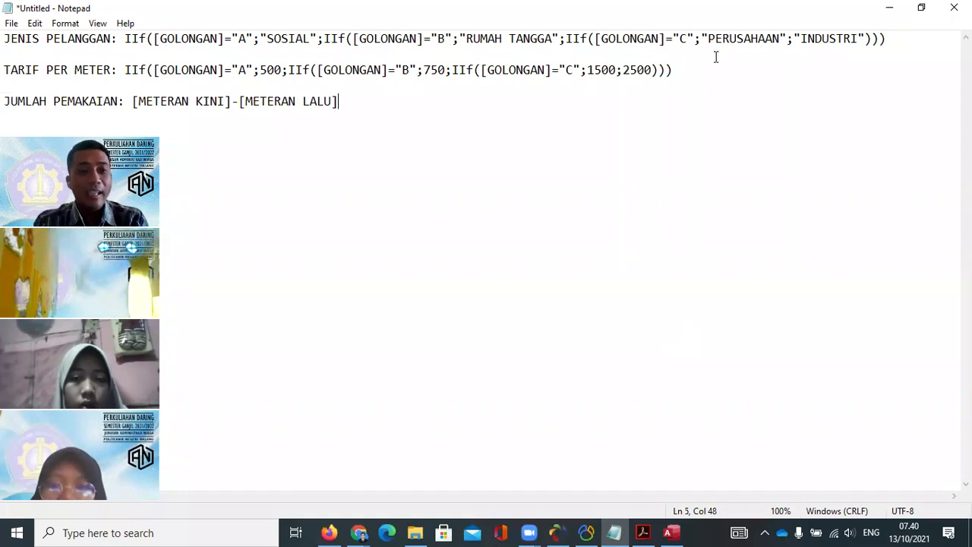
- Compare the usage formula [METERAN KINI]-[METERAN LALU] with the JUMLAH PEMAKAIAN rule in section 6b of Modul_7.pdf
left_click(133, 101, "shift")
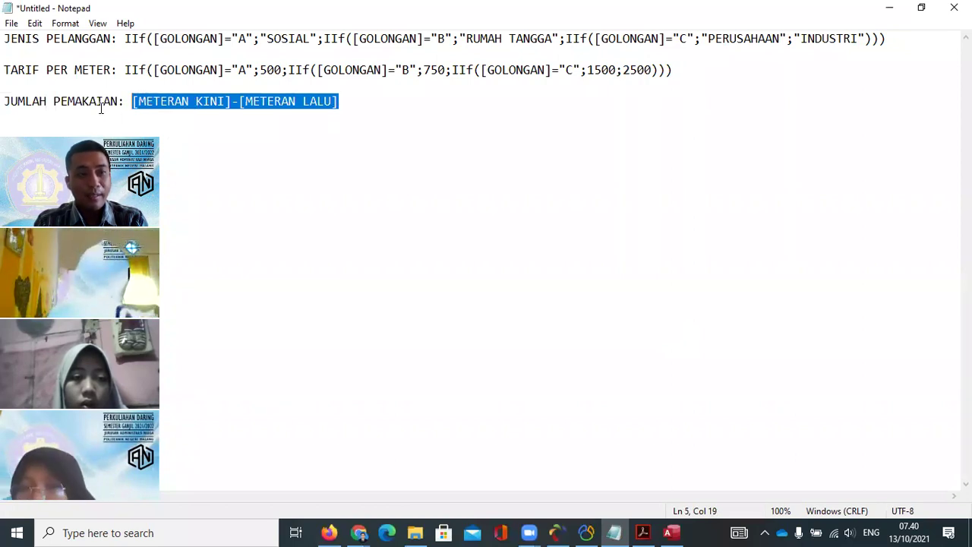
left_click(669, 533)
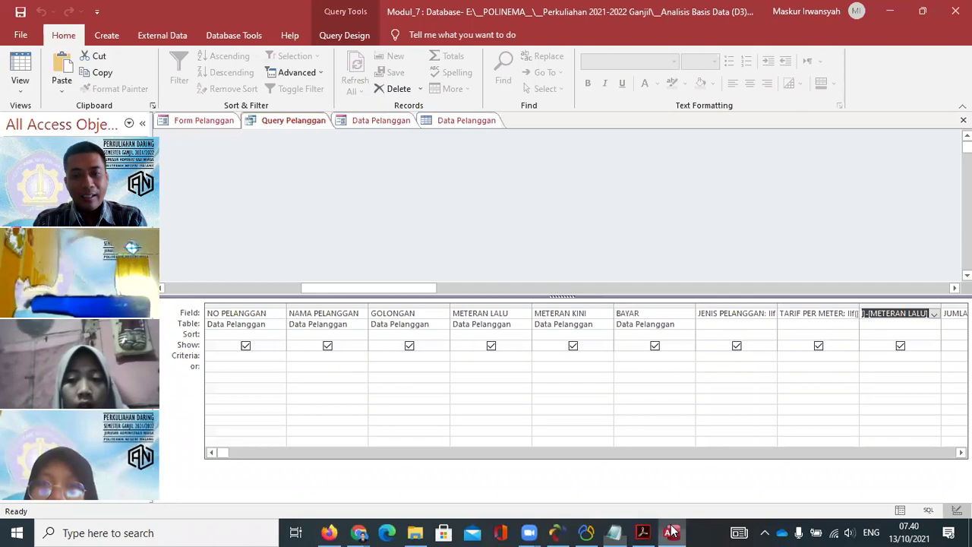
left_click(642, 533)
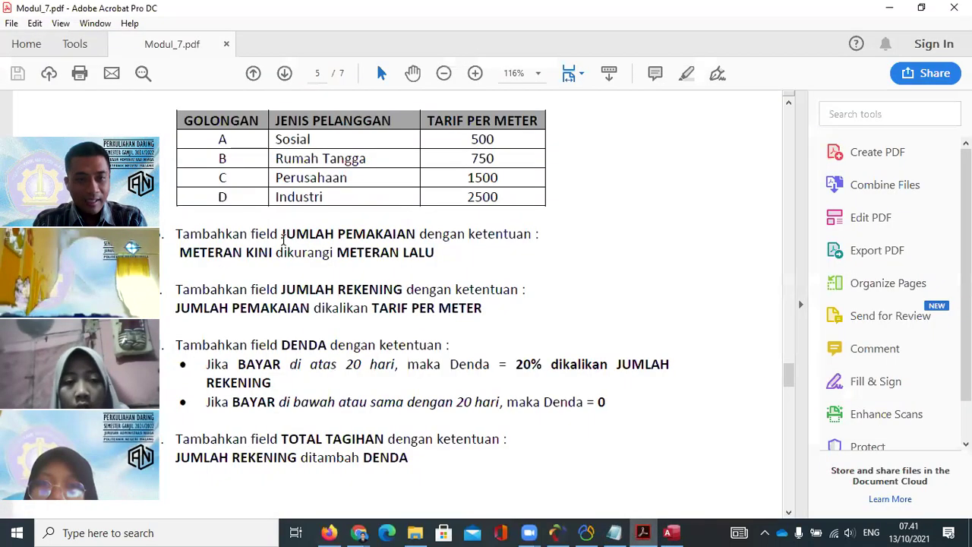
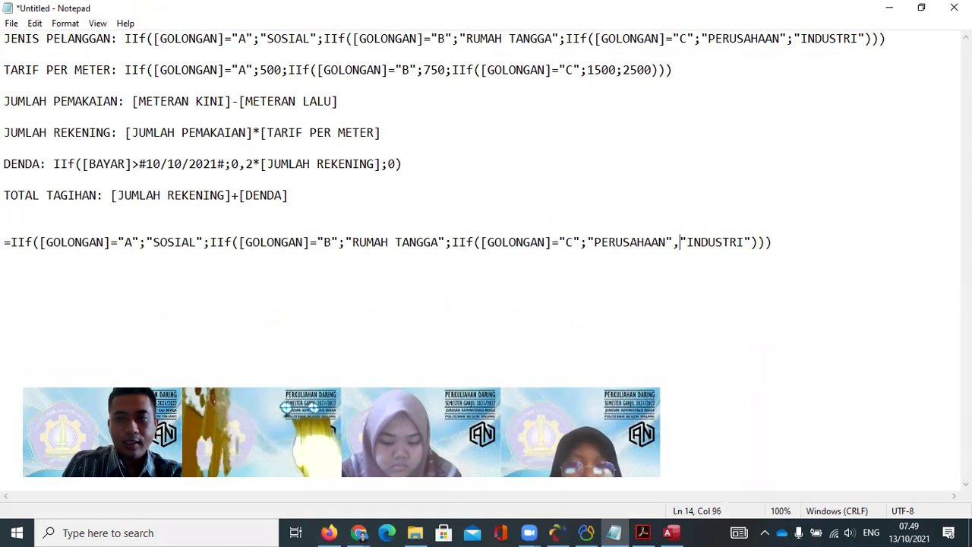
- Replace the comma before "INDUSTRI" in the Notepad text box formula with a semicolon and copy the whole formula
type(";")
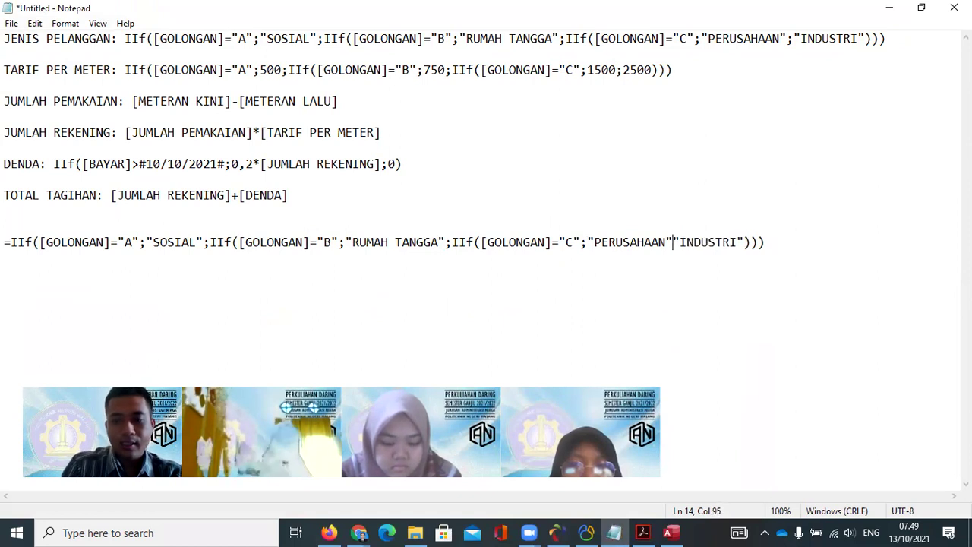
left_click_drag(804, 236, 6, 243)
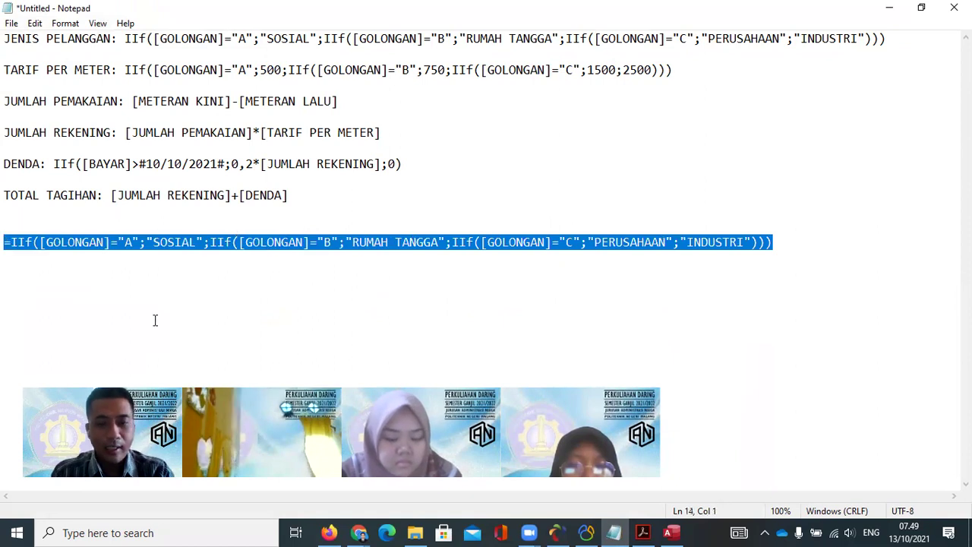
- In Access, replace the Jenis text box formula with =IIf([GOLONGAN]="A";"SOSIAL";IIf([GOLONGAN]="B";"RUMAH TANGGA";IIf([GOLONGAN]="C";"PERUSAHAAN";"INDUSTRI")))
left_click(671, 532)
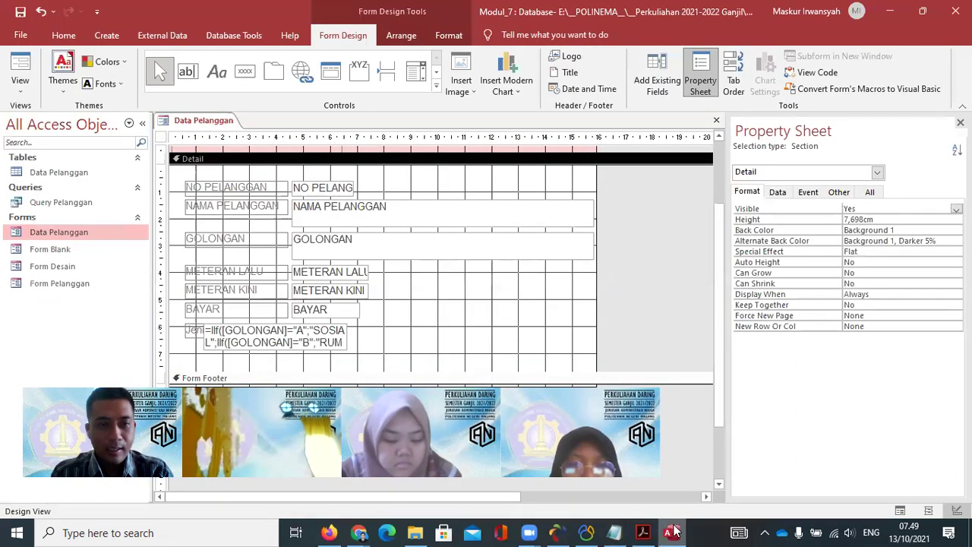
scroll(310, 275, "down", 2)
left_click(309, 278)
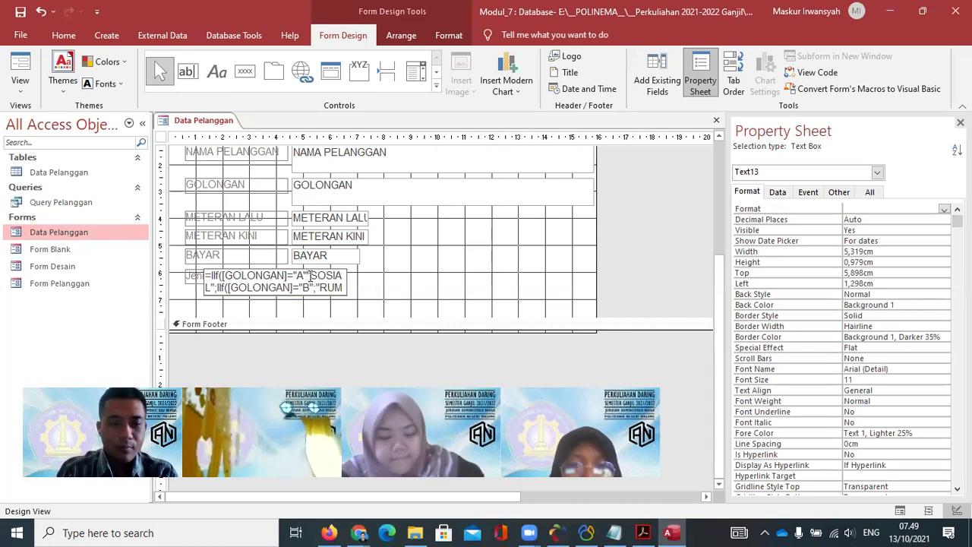
key("shift+Down")
key("Delete")
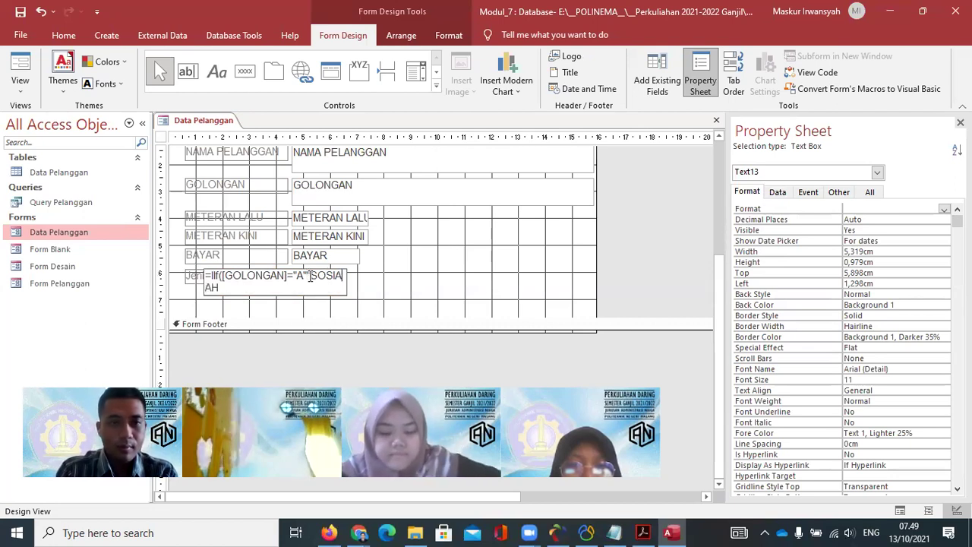
key("BackSpace")
key("BackSpace")
key("BackSpace")
key("BackSpace")
key("BackSpace")
key("BackSpace")
key("BackSpace")
key("BackSpace")
key("BackSpace")
key("BackSpace")
key("BackSpace")
key("BackSpace")
key("BackSpace")
key("BackSpace")
key("BackSpace")
key("BackSpace")
key("BackSpace")
key("BackSpace")
key("BackSpace")
key("BackSpace")
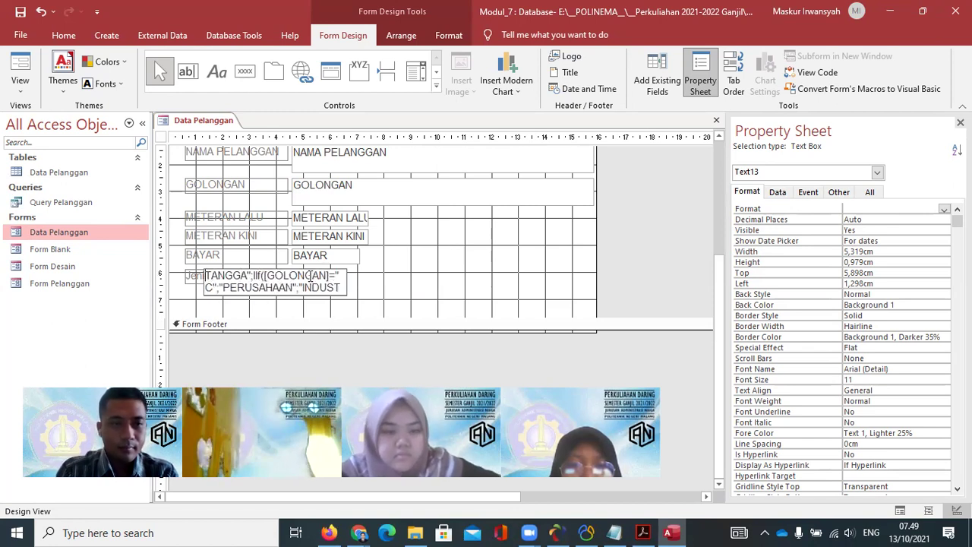
key("BackSpace")
key("BackSpace")
key("BackSpace")
key("BackSpace")
key("BackSpace")
key("BackSpace")
key("BackSpace")
key("BackSpace")
key("BackSpace")
key("BackSpace")
key("BackSpace")
key("BackSpace")
key("BackSpace")
key("BackSpace")
key("BackSpace")
key("BackSpace")
key("BackSpace")
key("BackSpace")
key("BackSpace")
key("BackSpace")
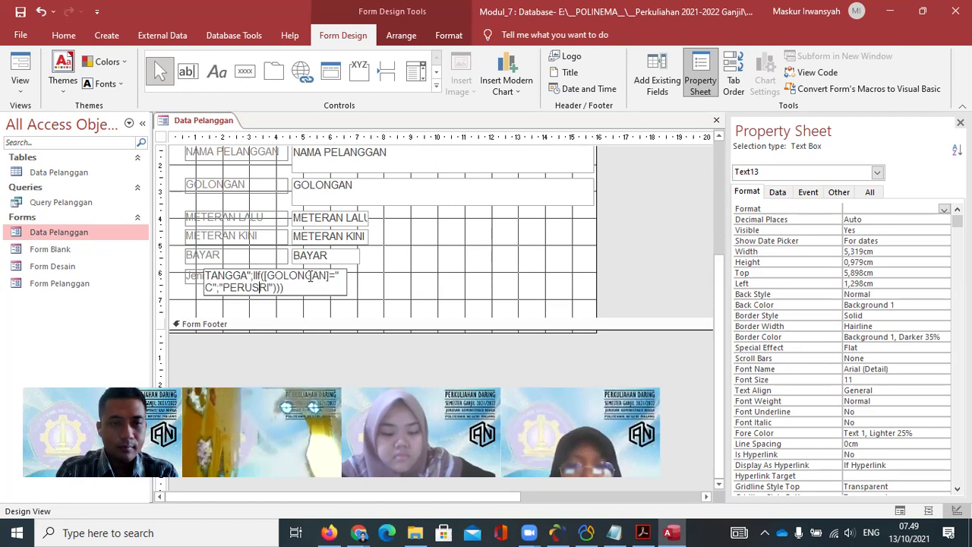
key("BackSpace")
key("BackSpace")
key("BackSpace")
key("BackSpace")
key("BackSpace")
key("BackSpace")
key("BackSpace")
key("BackSpace")
key("BackSpace")
key("BackSpace")
key("BackSpace")
key("BackSpace")
key("BackSpace")
key("BackSpace")
key("BackSpace")
key("BackSpace")
key("BackSpace")
key("BackSpace")
key("BackSpace")
key("BackSpace")
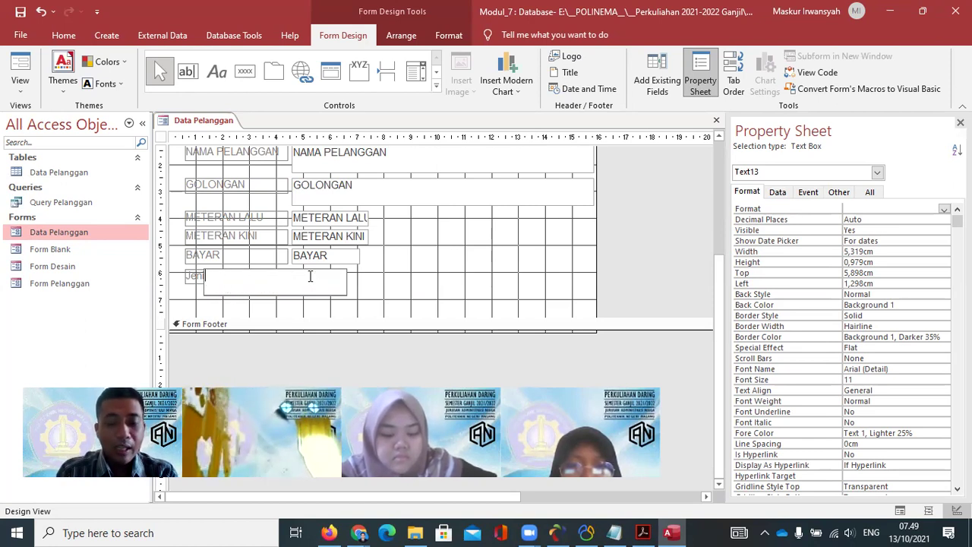
key("ctrl+v")
left_click(414, 295)
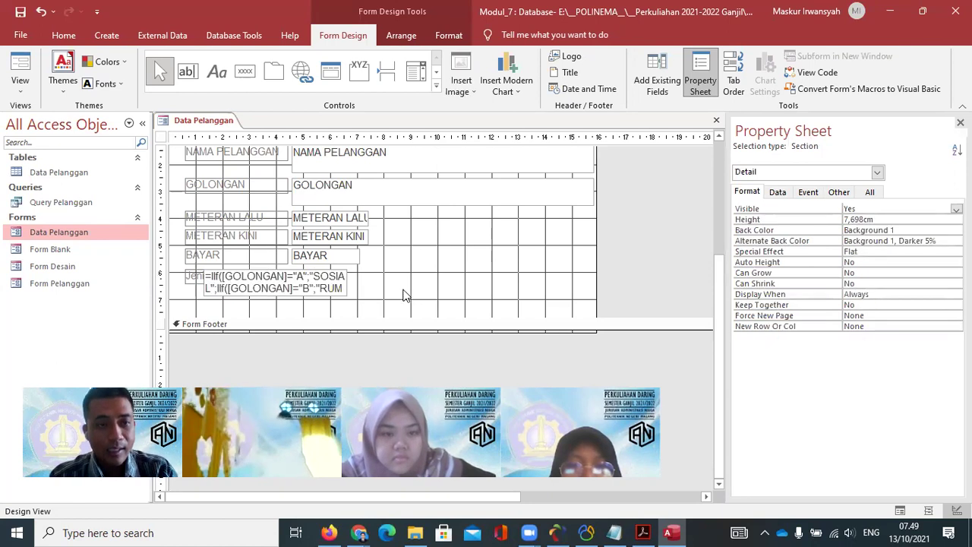
- Show the Data Pelanggan form in Form View and check the customer type of its first two records against the table in Modul_7.pdf
double_click(68, 235)
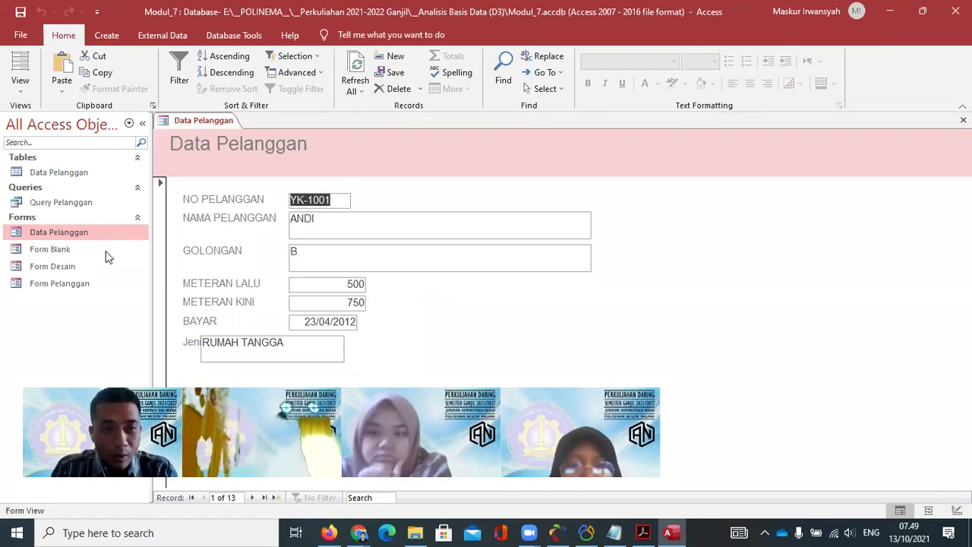
left_click(644, 533)
scroll(541, 257, "up", 10)
scroll(541, 256, "up", 3)
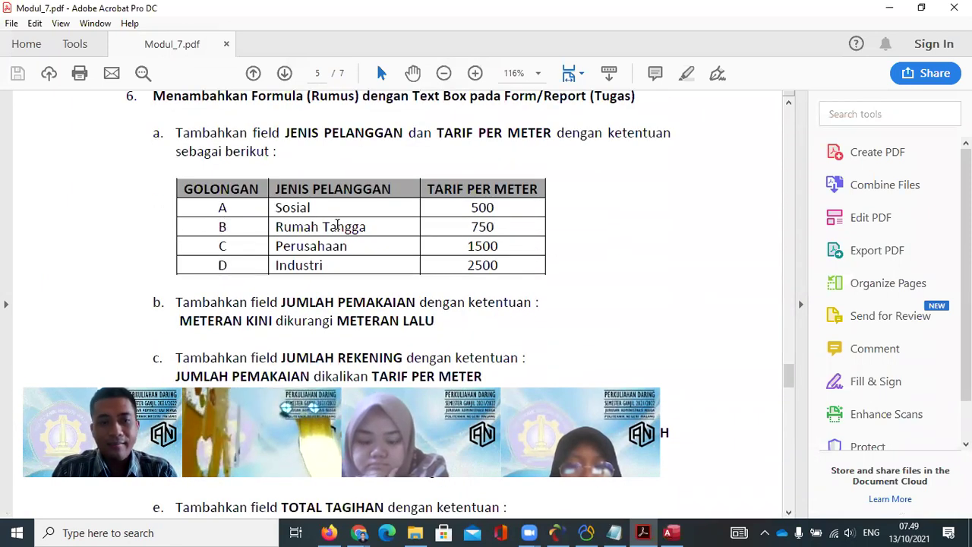
left_click(672, 532)
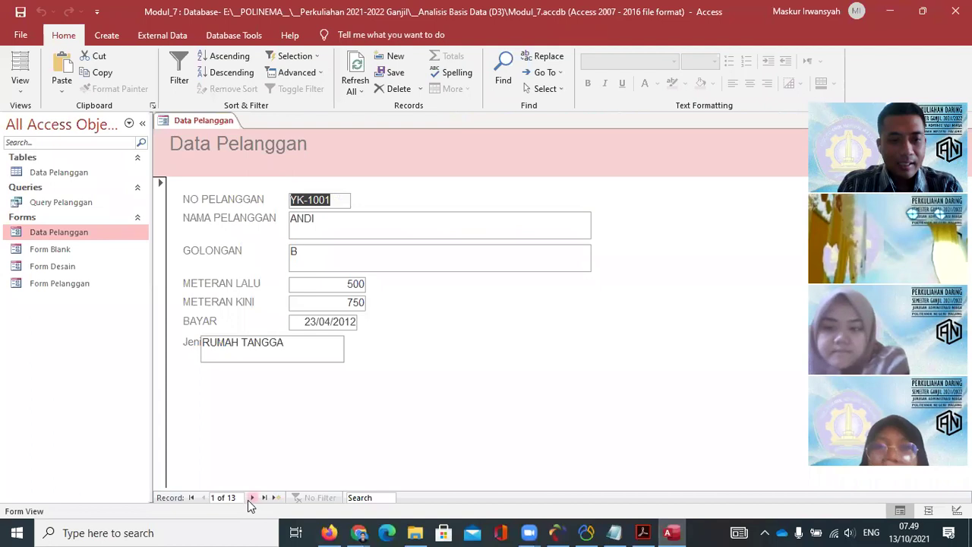
left_click(253, 498)
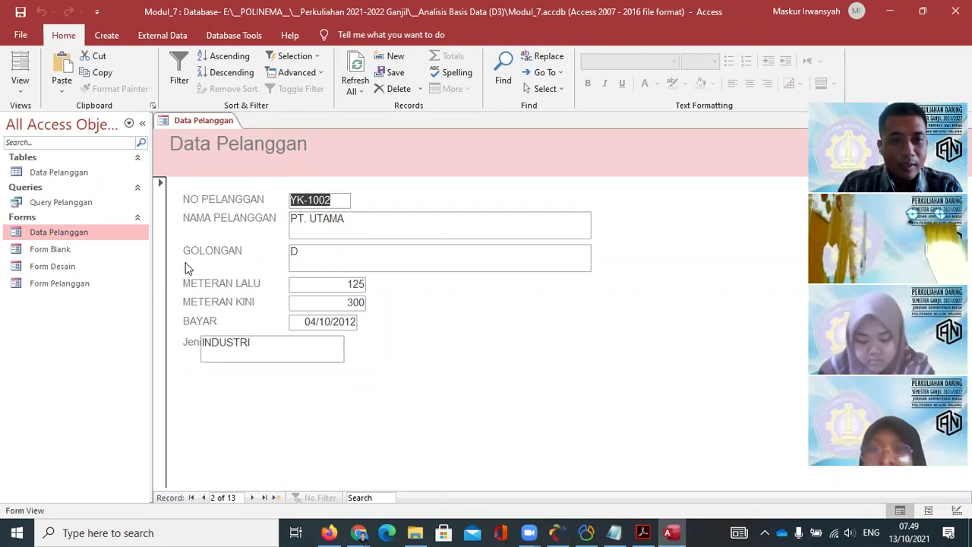
- Open the Data Pelanggan table, select the PT. UTAMA record and compare its group with the customer type table in Modul_7.pdf
double_click(53, 173)
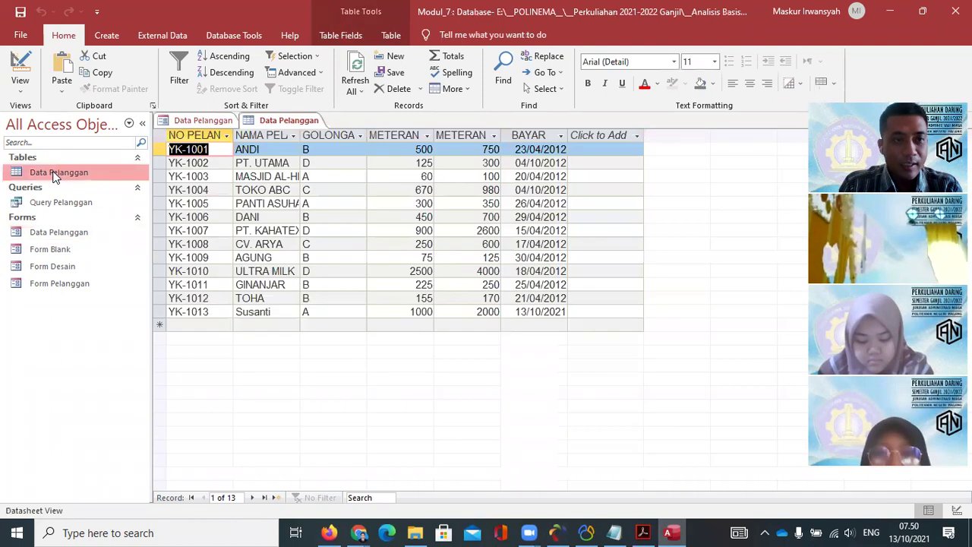
left_click(154, 164)
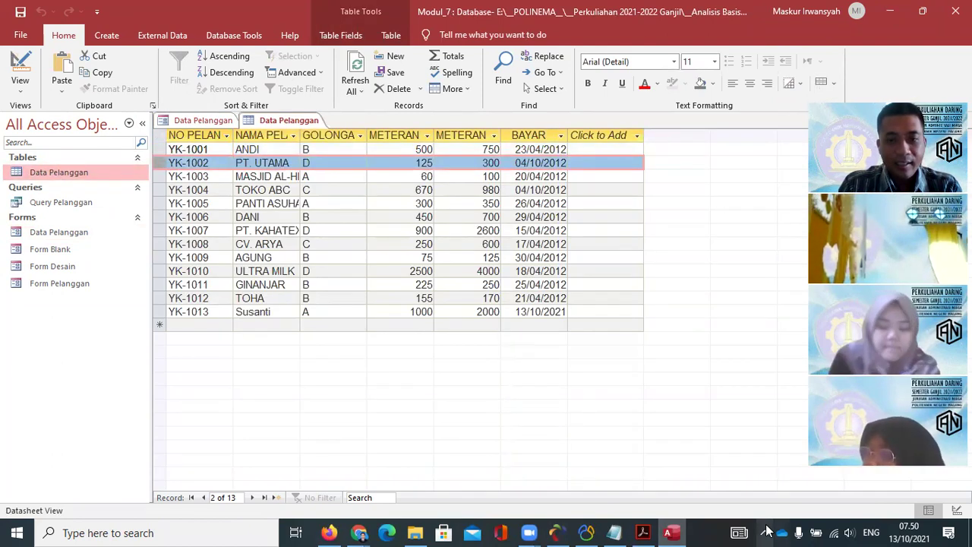
left_click(642, 532)
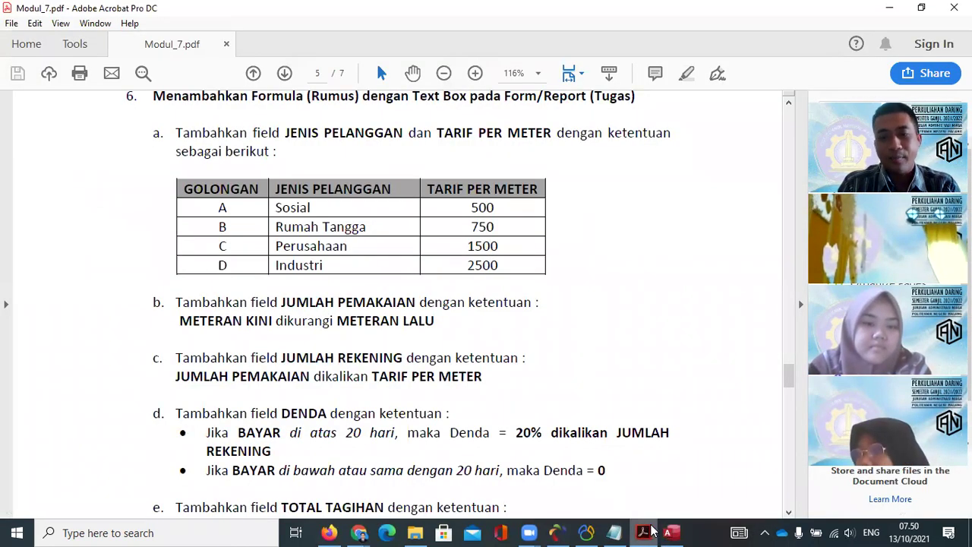
left_click(668, 532)
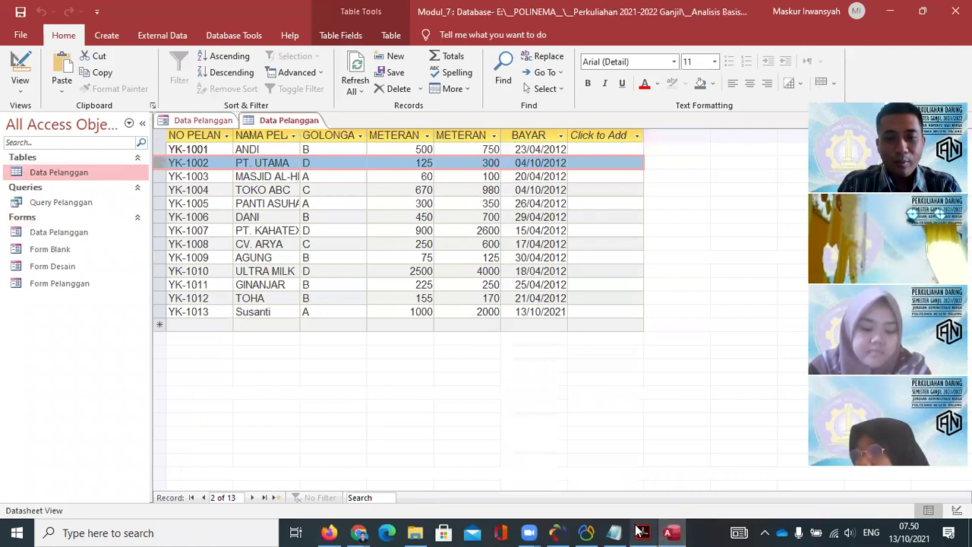
- Review the formula, text box and Currency format instructions in sections 6 to 9 of Modul_7.pdf, and return to Access
left_click(642, 532)
scroll(486, 270, "down", 5)
scroll(487, 272, "down", 10)
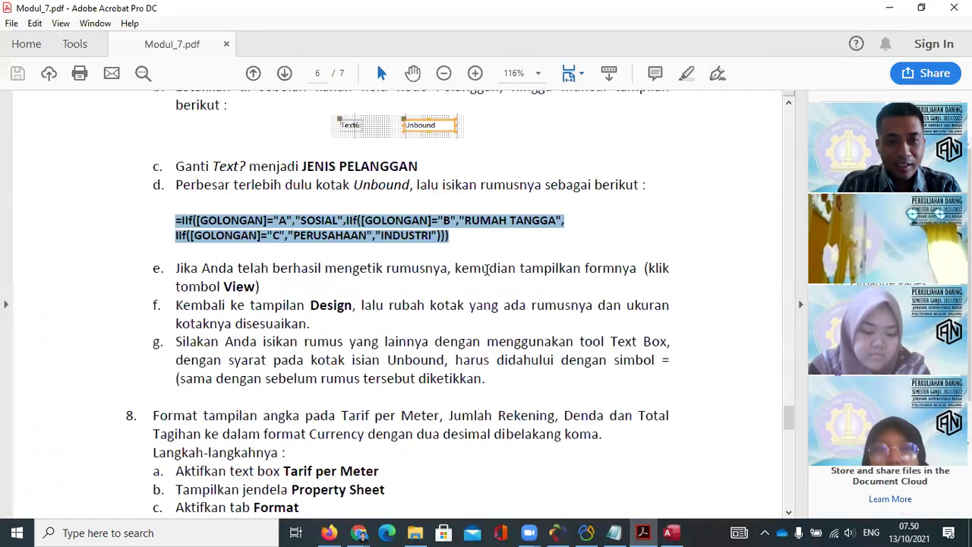
scroll(487, 276, "up", 9)
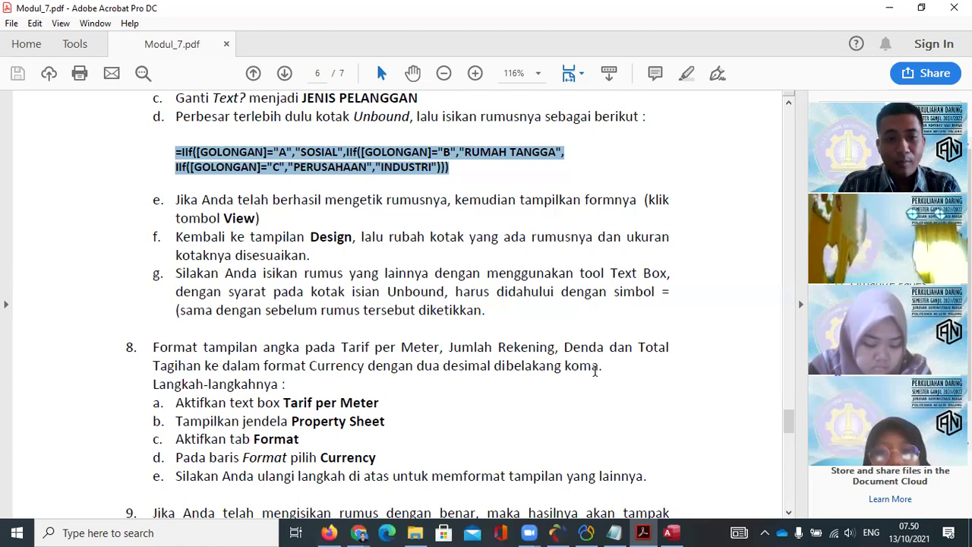
scroll(596, 371, "down", 2)
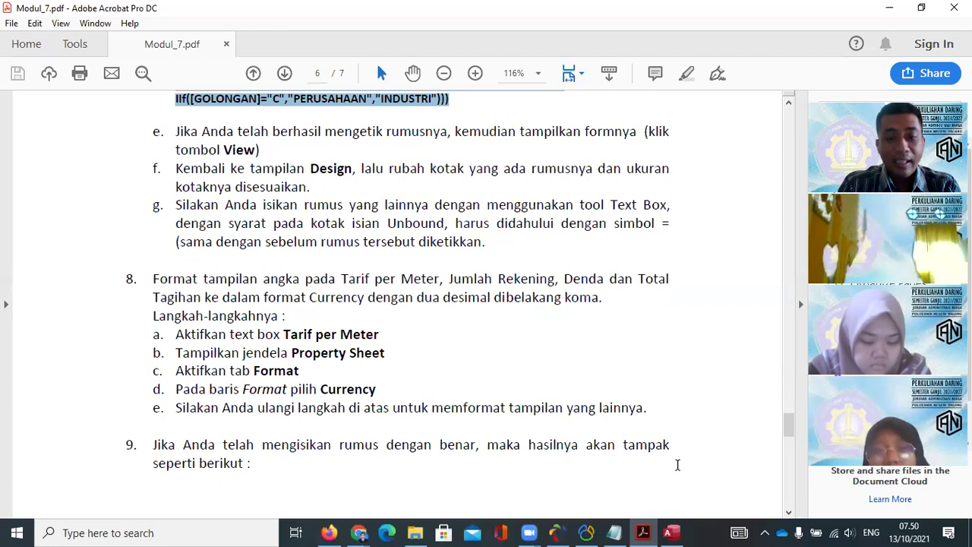
scroll(462, 260, "up", 3)
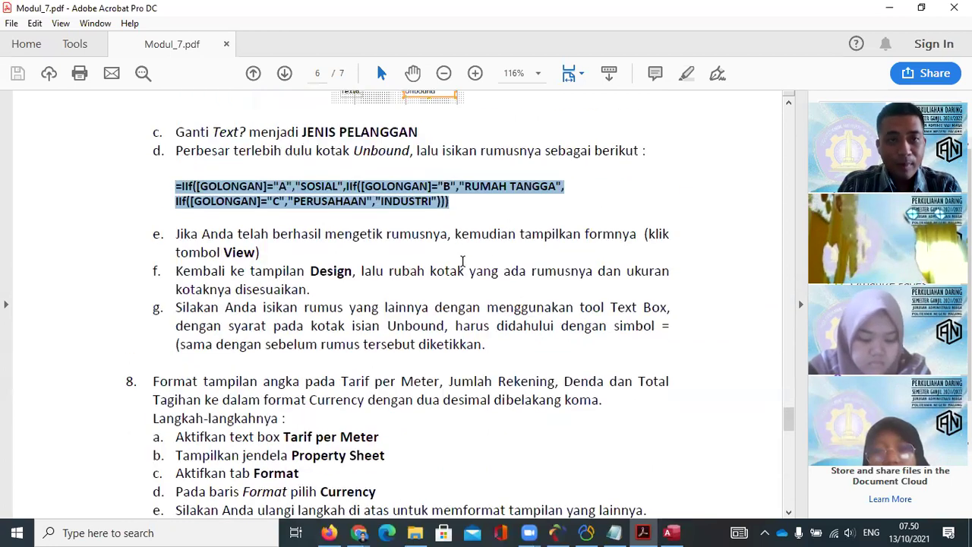
scroll(461, 262, "up", 1)
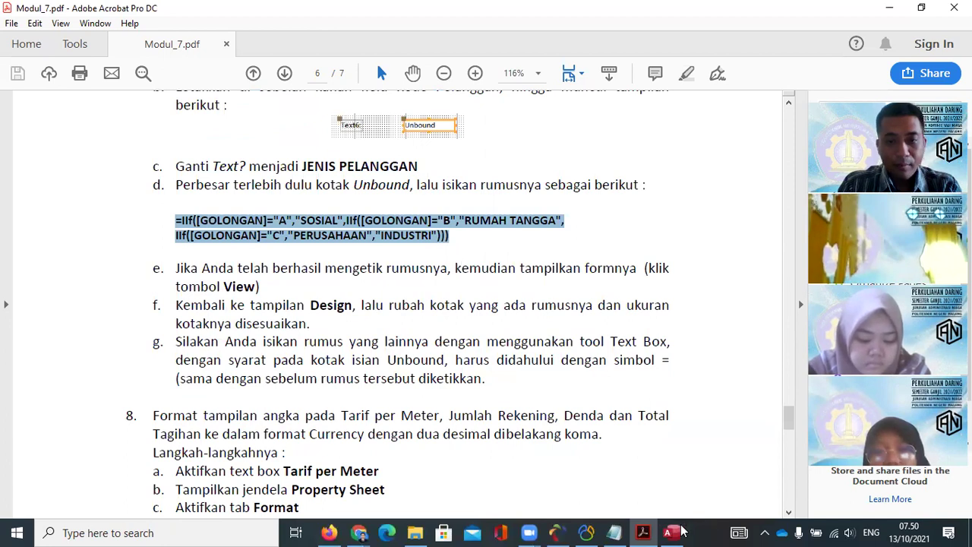
mouse_move(672, 533)
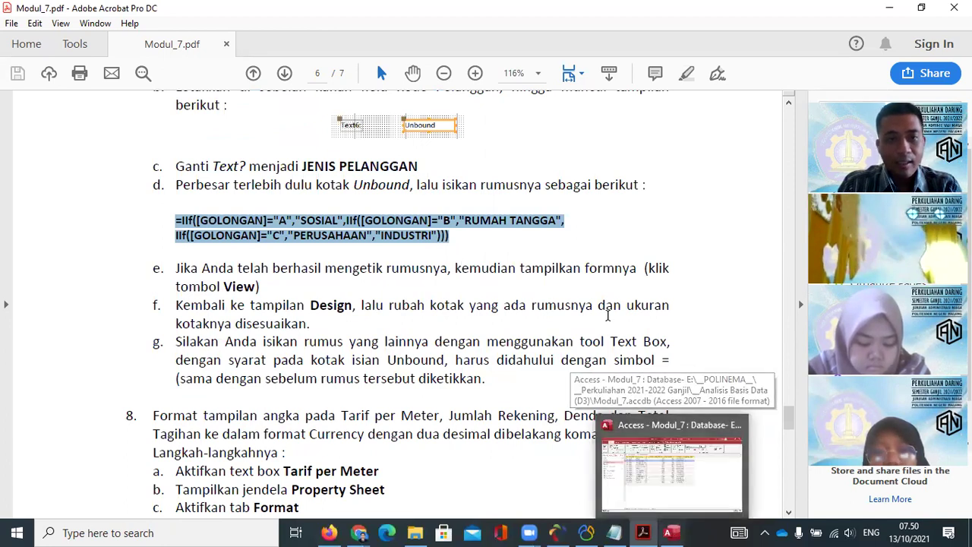
scroll(607, 318, "up", 19)
scroll(607, 322, "down", 4)
scroll(612, 322, "up", 6)
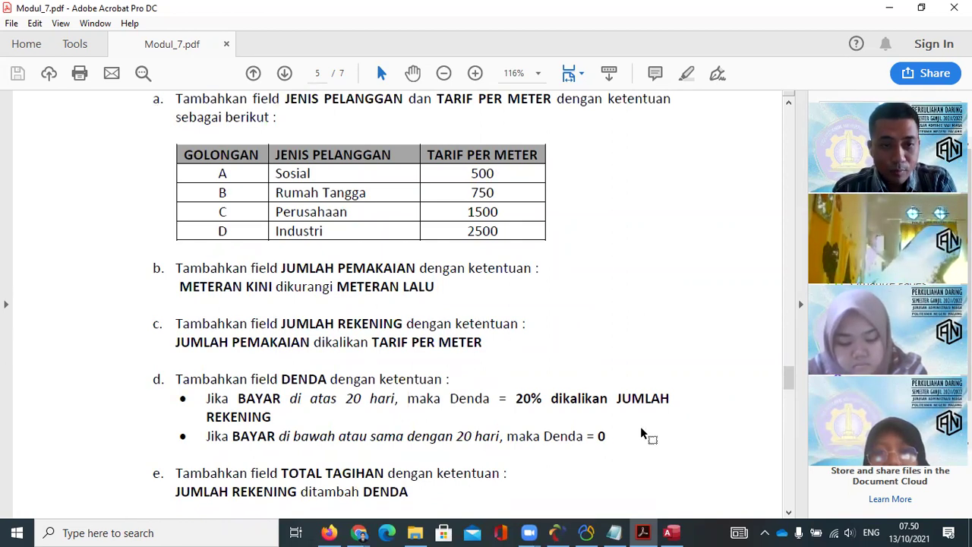
left_click(679, 531)
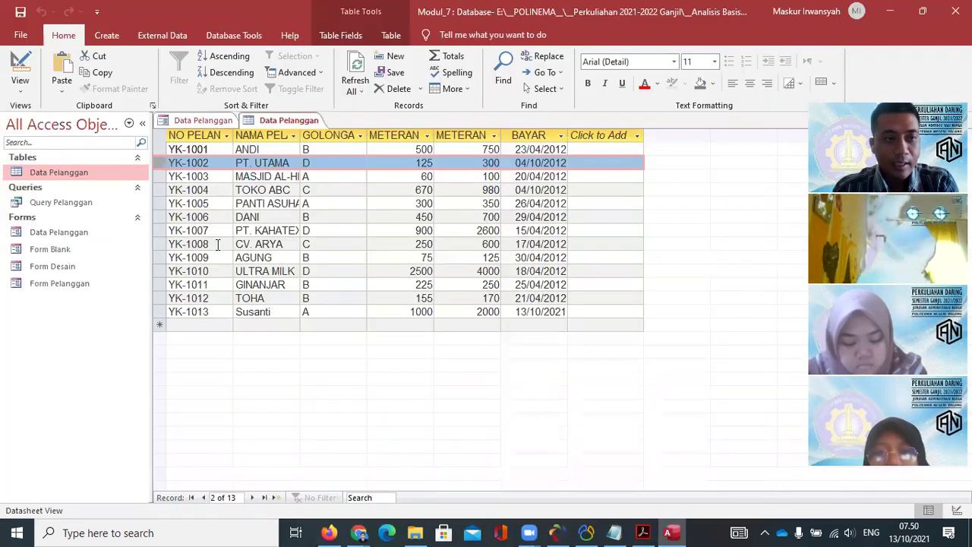
- Open the Data Pelanggan form in Design View and extend its Detail section downward to make room below the Jenis text box
right_click(58, 234)
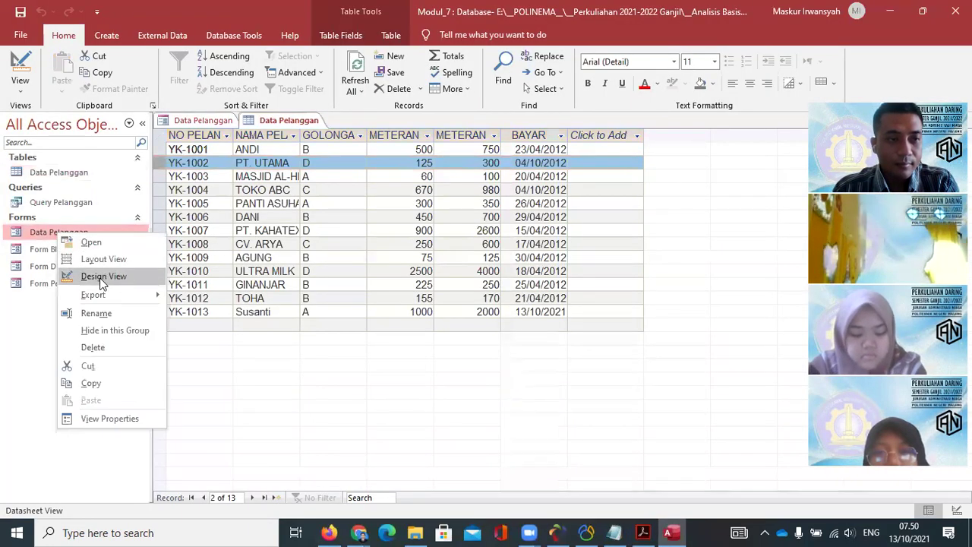
left_click(101, 277)
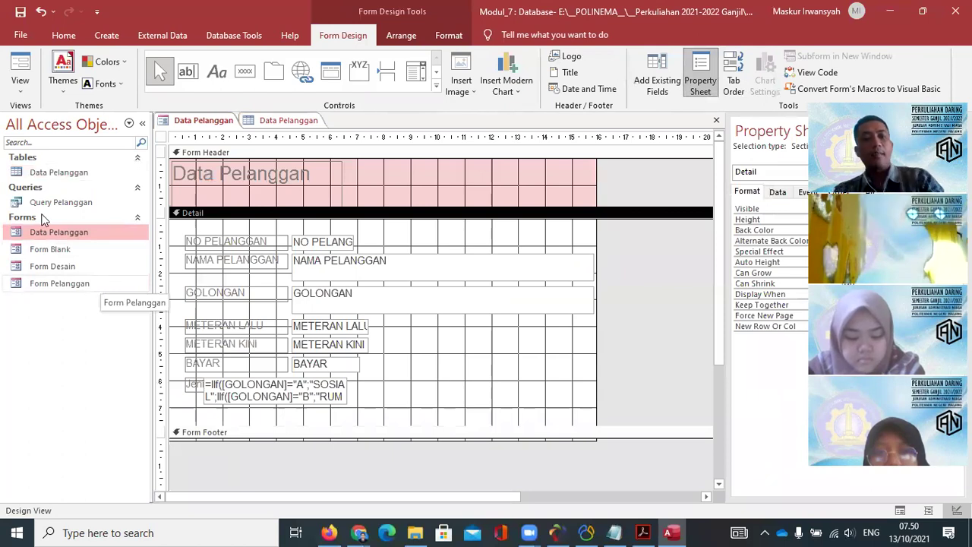
left_click_drag(360, 423, 361, 458)
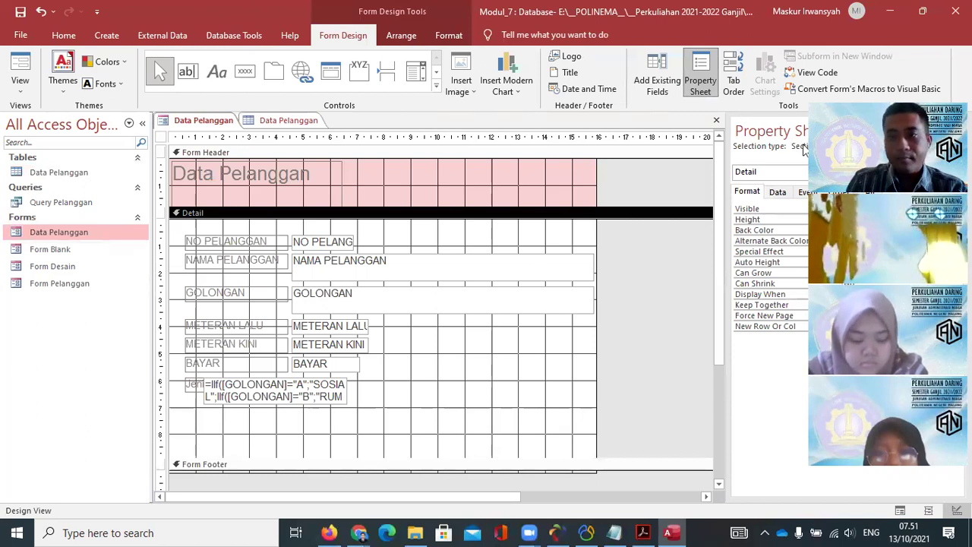
- Add an unbound text box below the Jenis text box in the Detail section and shift it clear of the form's edge
left_click(650, 87)
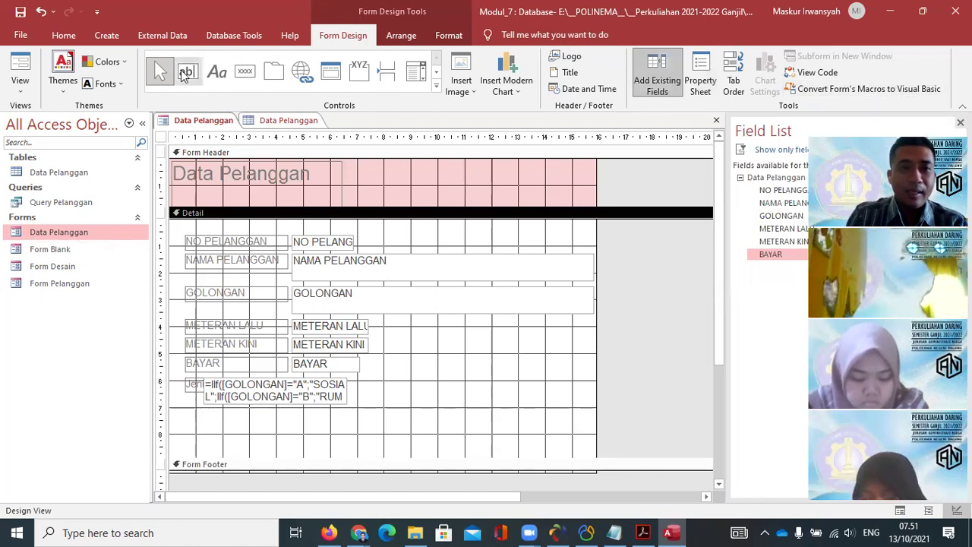
left_click(185, 72)
left_click_drag(322, 439, 338, 435)
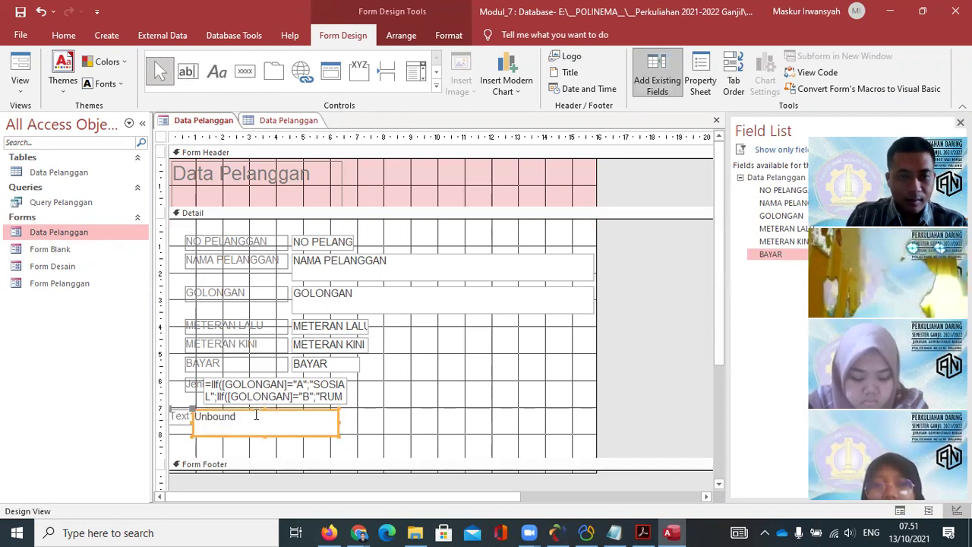
left_click_drag(256, 412, 289, 411)
- Consult section 8 of Modul_7.pdf, caption the new text box's label Tarif Per Meter in Access, and align the box under the Jenis box
left_click(642, 533)
scroll(449, 318, "down", 5)
scroll(449, 318, "down", 10)
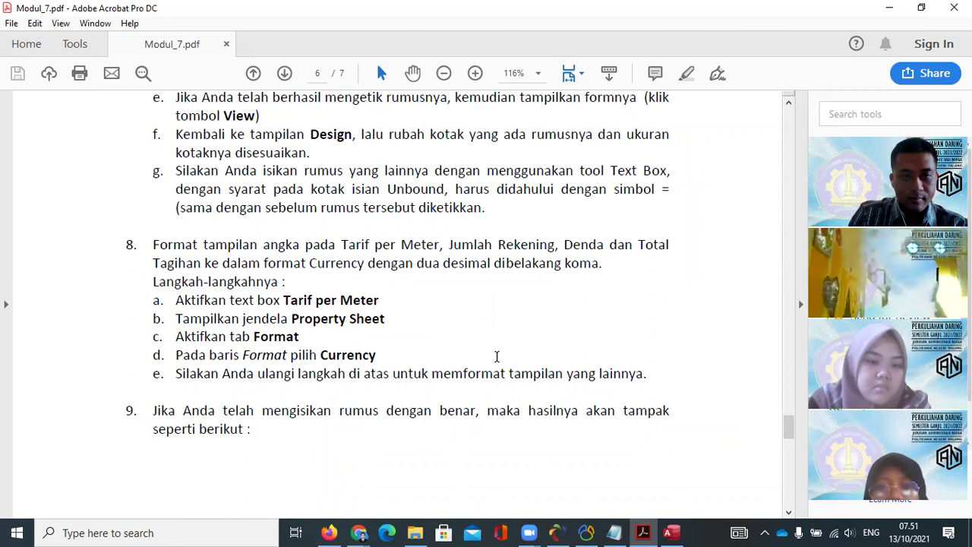
left_click(679, 532)
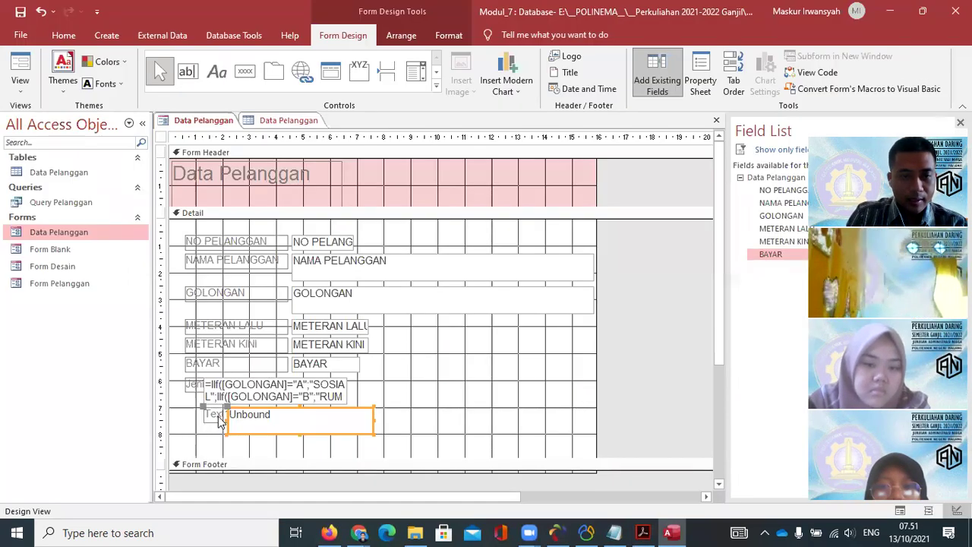
double_click(218, 415)
double_click(218, 414)
type("Tarif Per Meter")
key("Return")
left_click(365, 449)
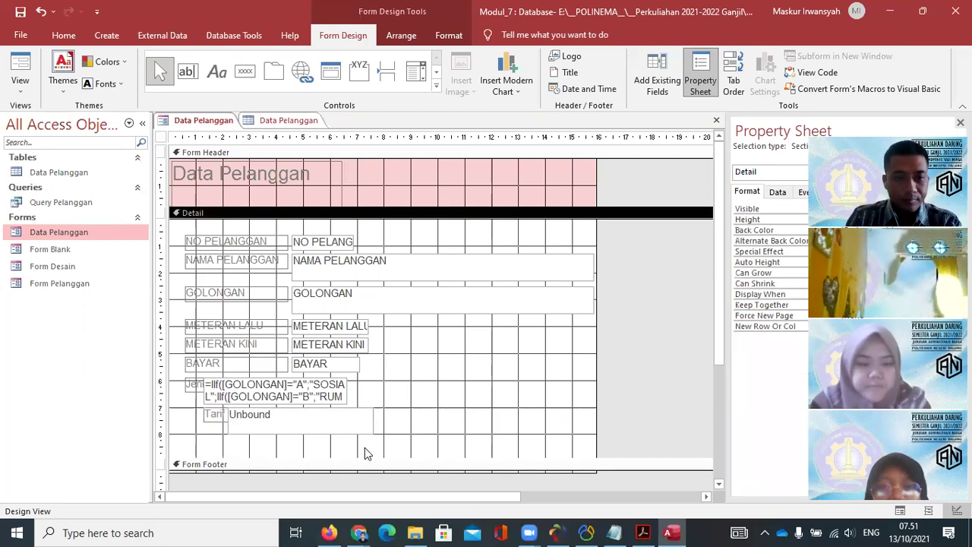
left_click(287, 415)
left_click_drag(279, 410, 264, 414)
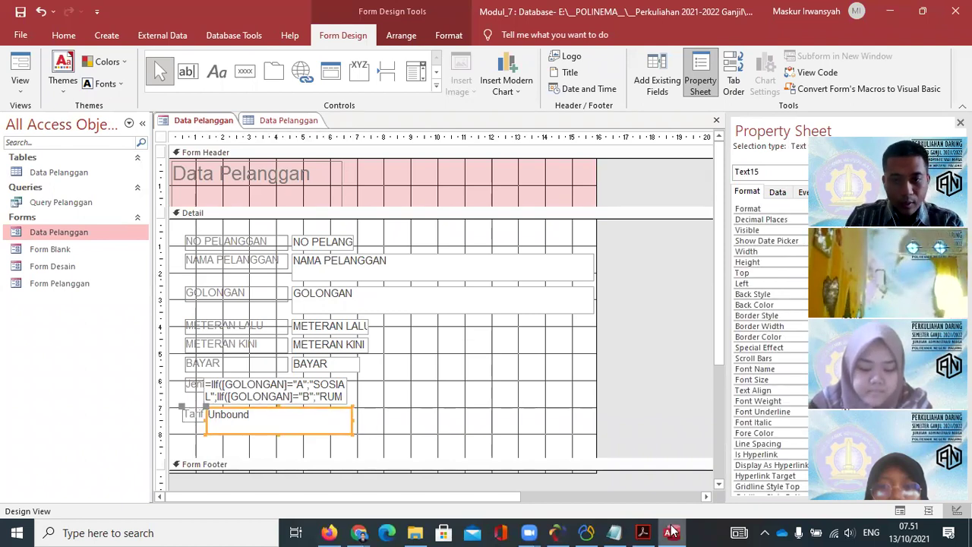
- Copy the TARIF PER METER formula from Notepad into the Access text box as =IIf([GOLONGAN]="A";500;IIf([GOLONGAN]="B";750;IIf([GOLONGAN]="C";1500;2500)))
left_click(615, 532)
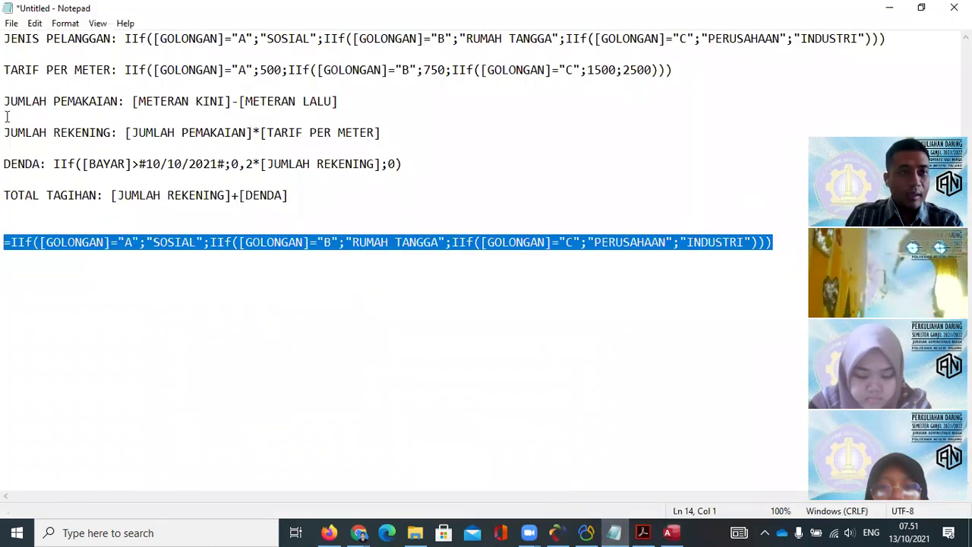
left_click_drag(127, 69, 692, 68)
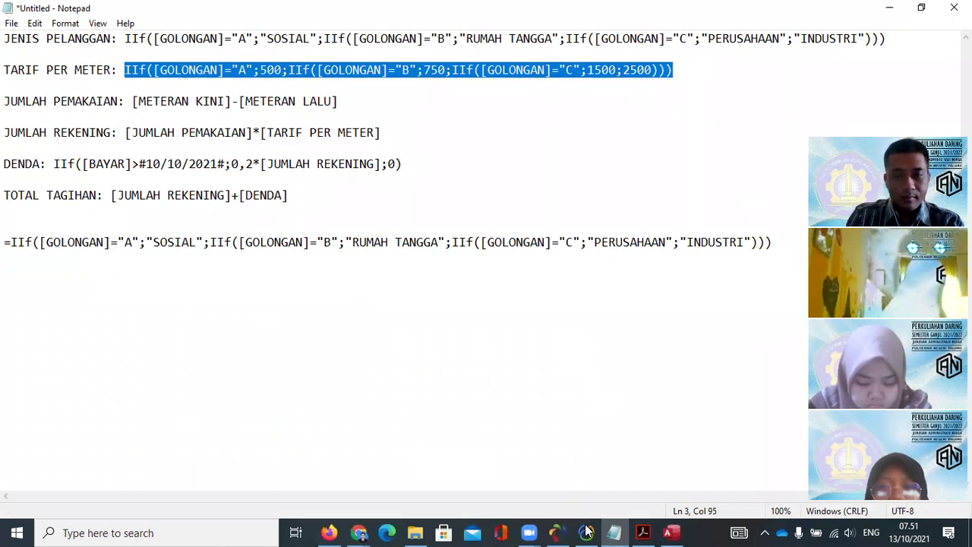
left_click(669, 532)
left_click(266, 414)
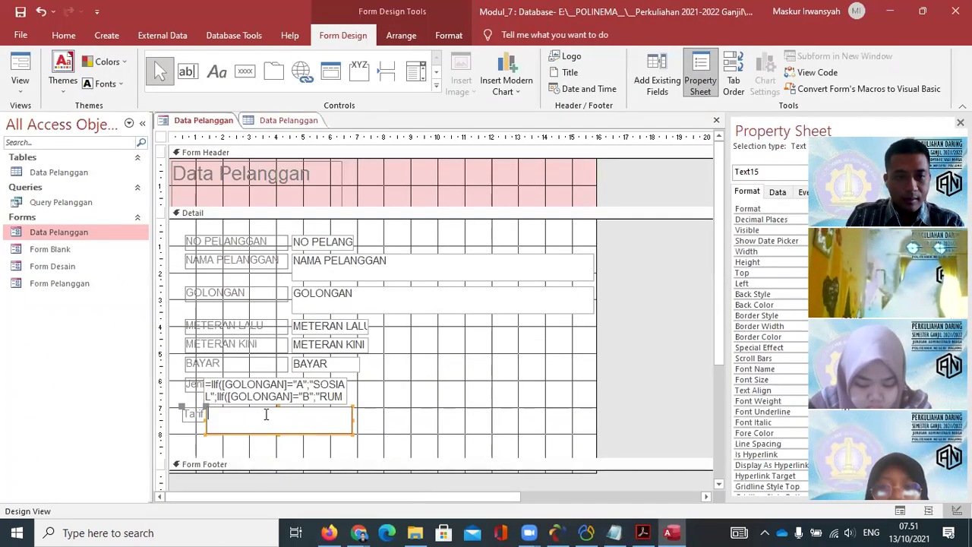
type("=")
key("ctrl+v")
key("Return")
left_click(471, 380)
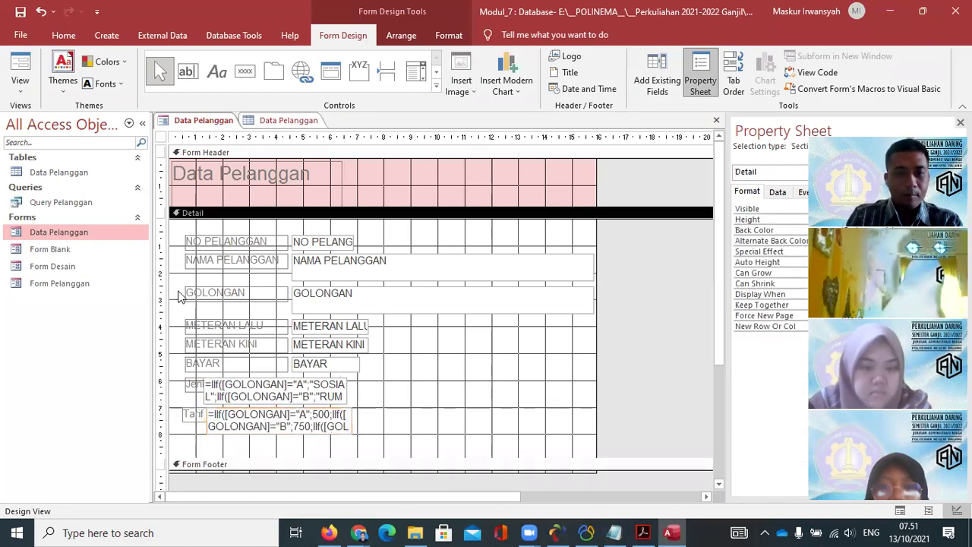
- Show the Data Pelanggan form in Form View, compare the tariff with the table in Modul_7.pdf, and return to Access
double_click(59, 233)
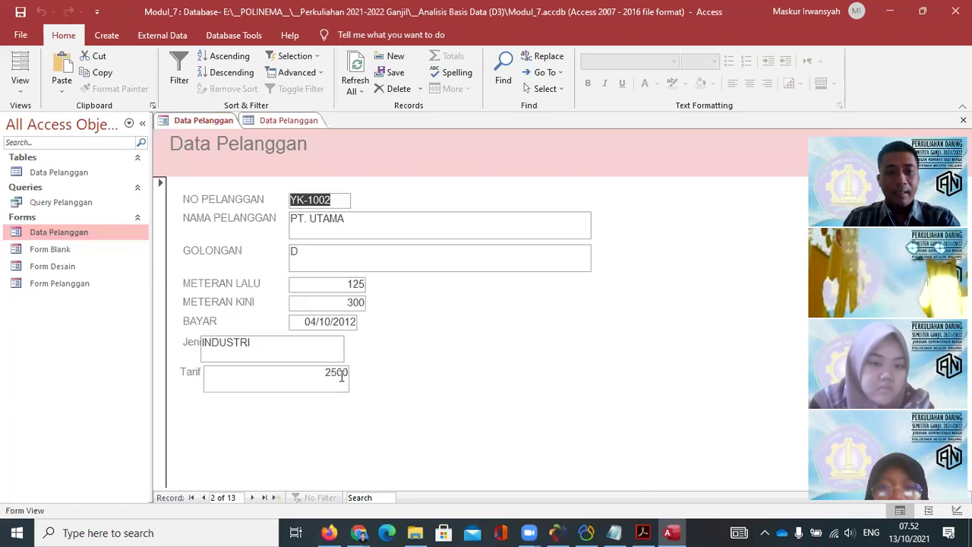
left_click(643, 533)
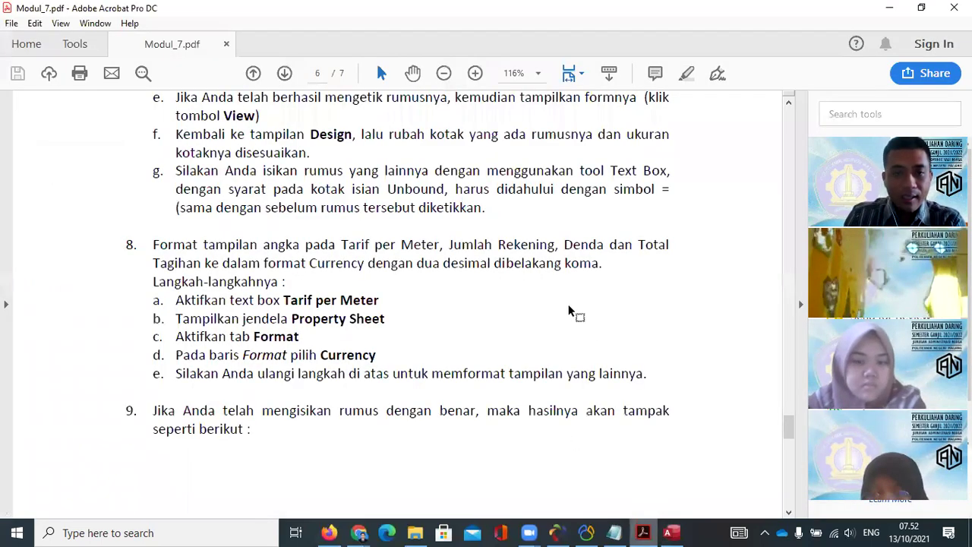
scroll(545, 290, "up", 15)
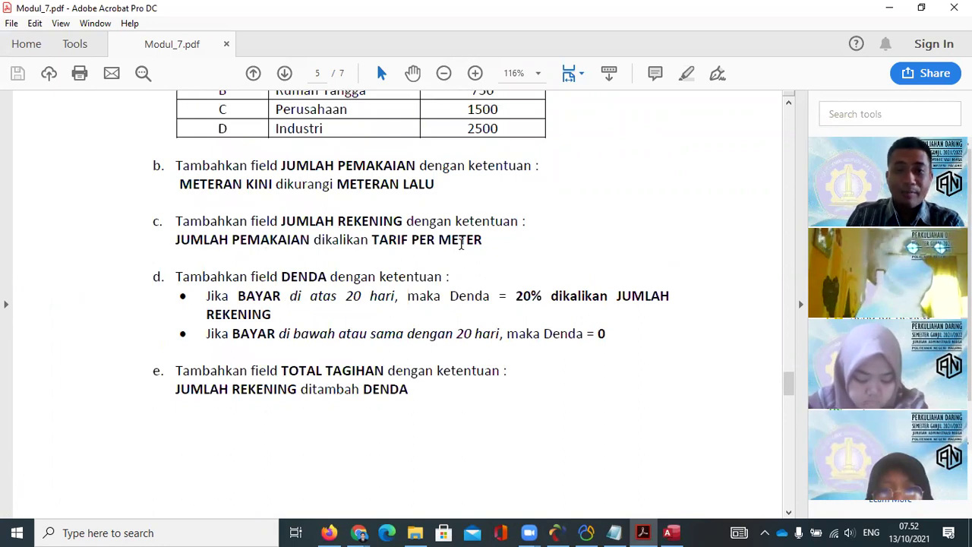
scroll(461, 243, "up", 3)
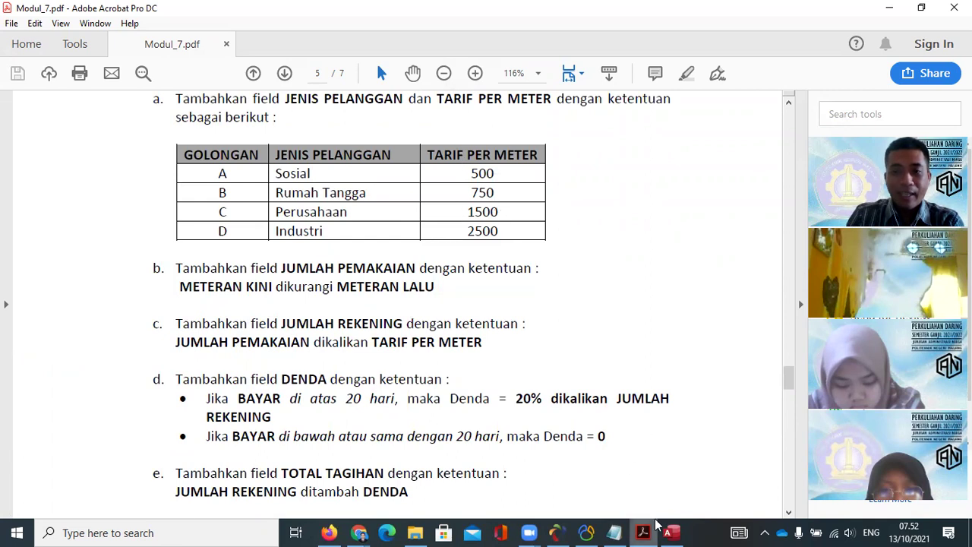
left_click(669, 532)
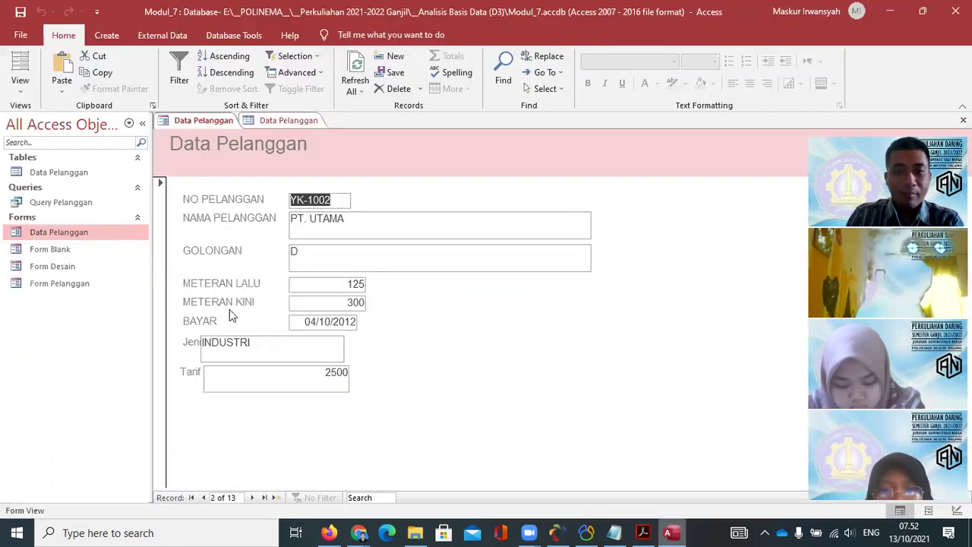